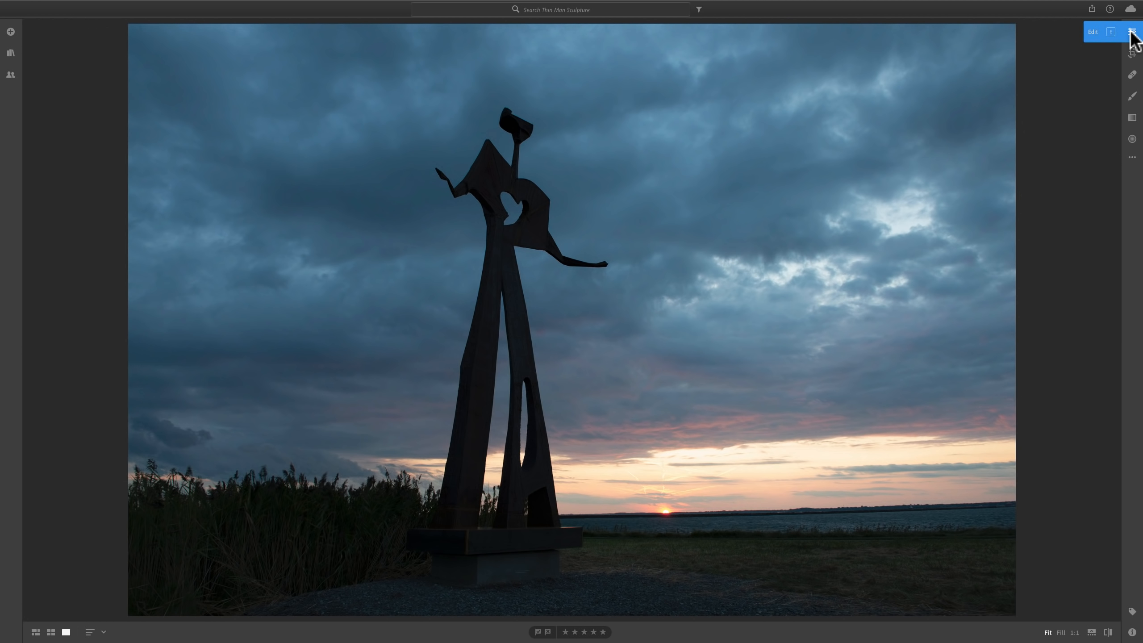
# Open the photo for editing and enable lens corrections in its optics settings
pyautogui.click(1131, 32)
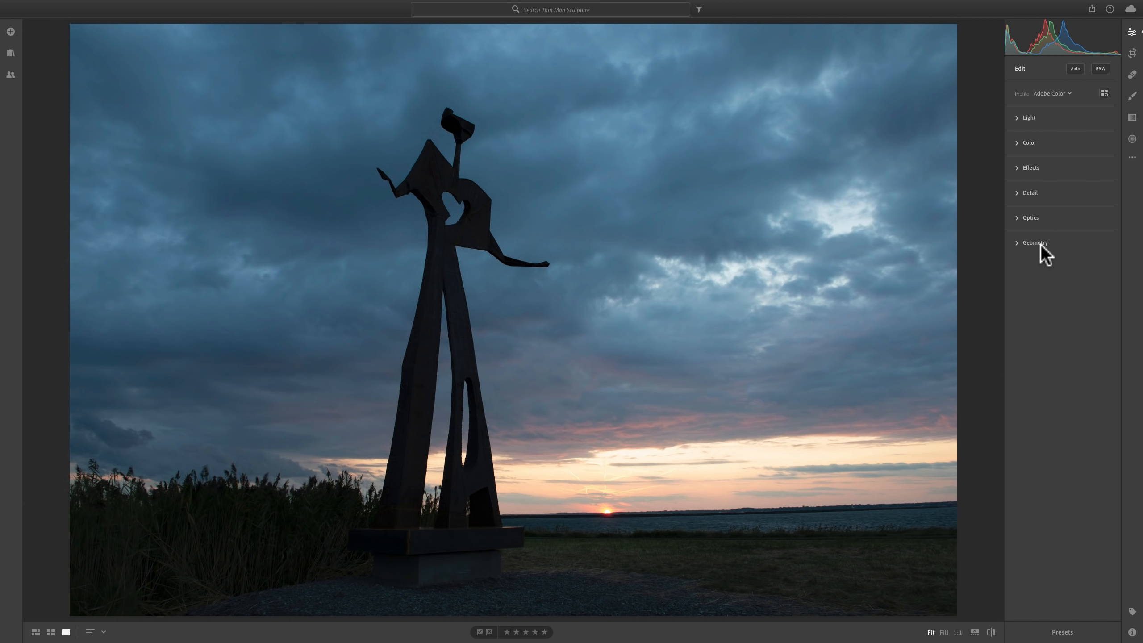
pyautogui.click(1018, 217)
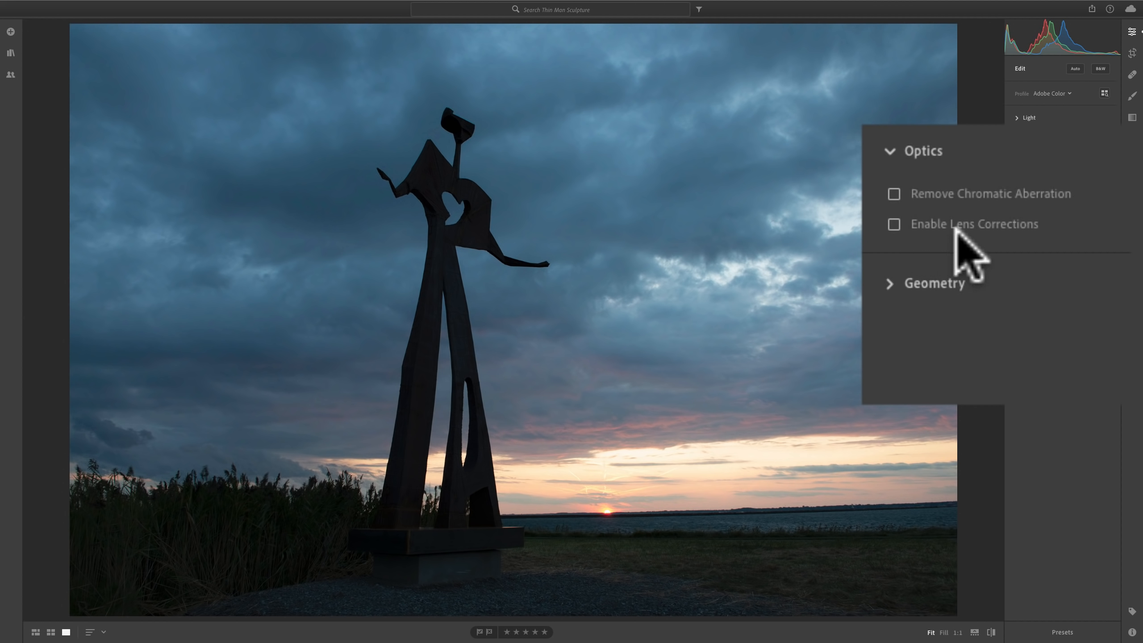
pyautogui.click(894, 224)
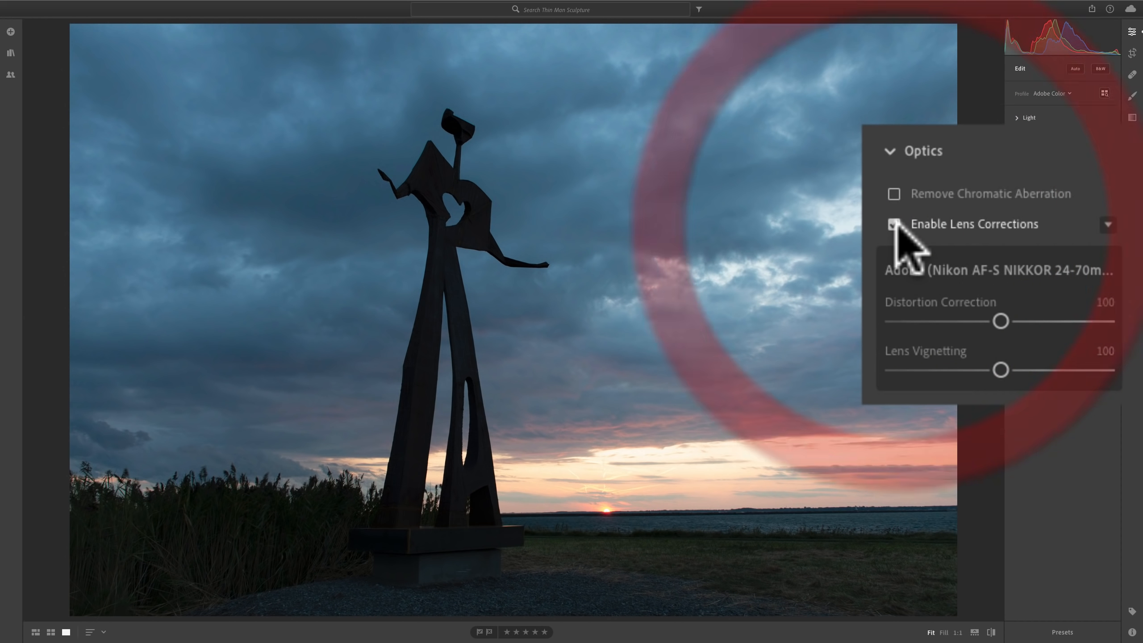
# Switch lens corrections off and on repeatedly to compare the photo with and without them, leaving them enabled
pyautogui.click(894, 224)
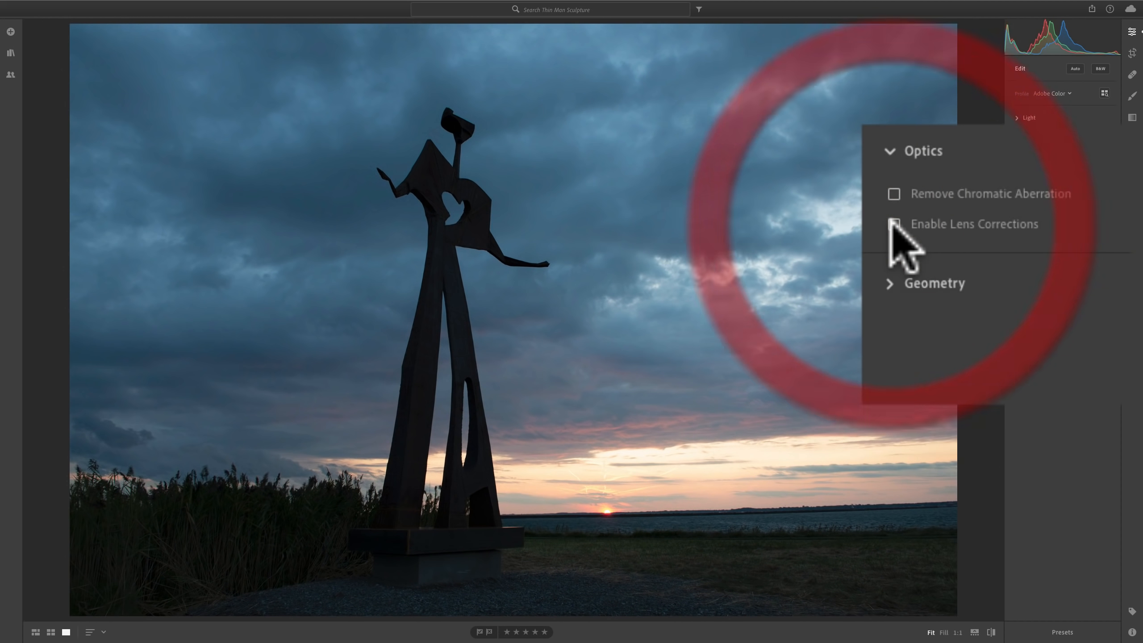
pyautogui.click(894, 224)
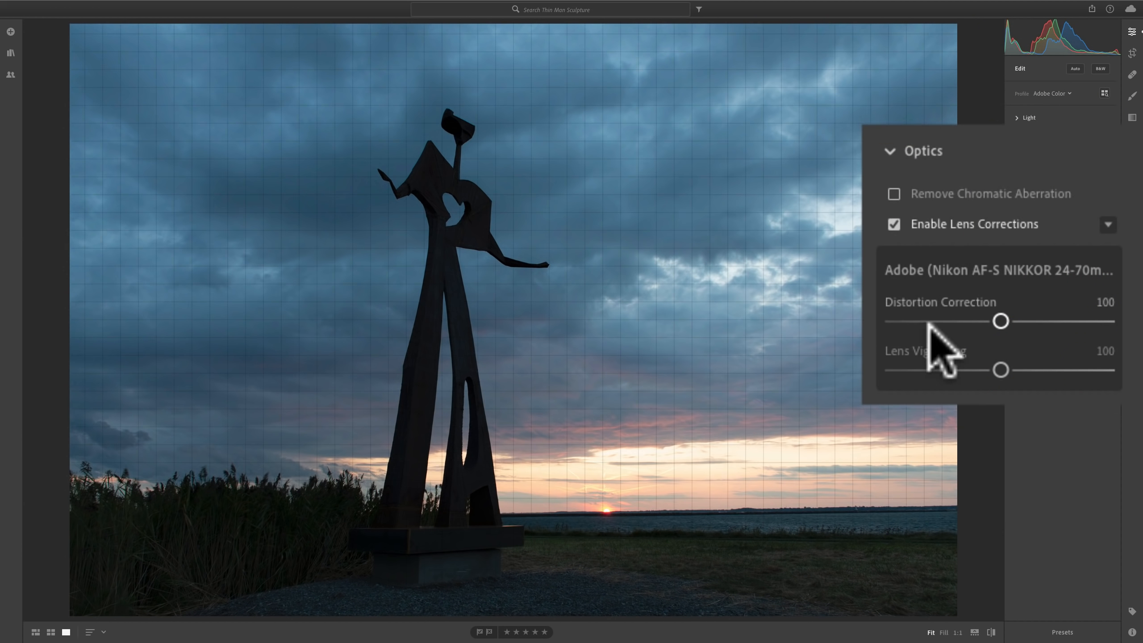
pyautogui.click(894, 224)
pyautogui.click(894, 222)
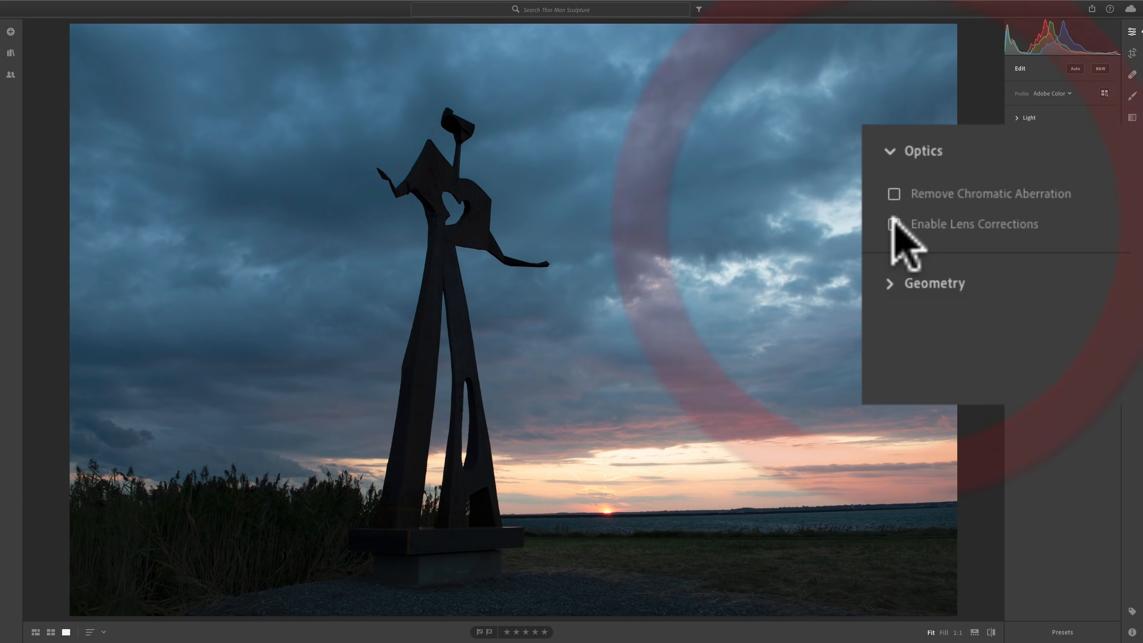
pyautogui.click(894, 223)
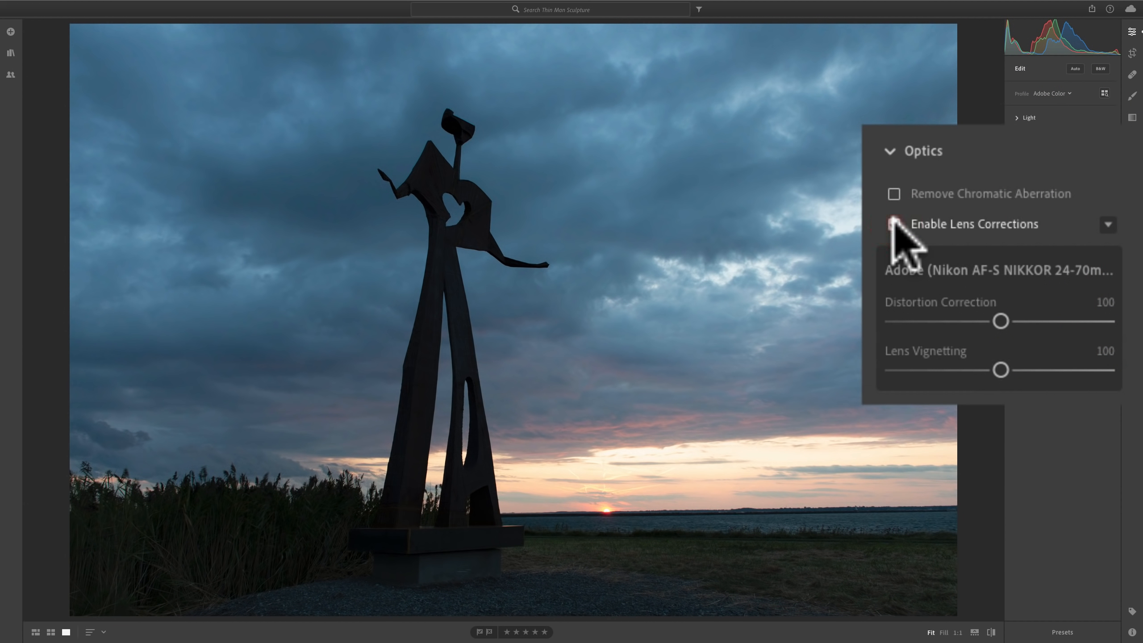
pyautogui.click(893, 222)
pyautogui.click(894, 222)
pyautogui.click(894, 222)
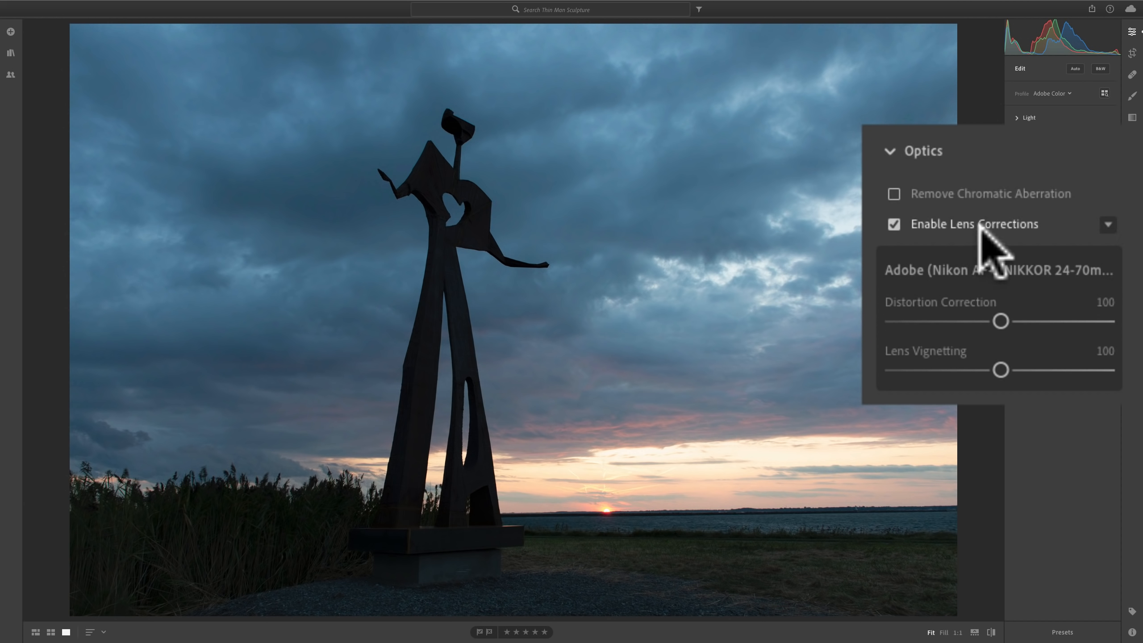
# Review the lens profile's make and model choices and accept Nikon with the Nikon AF-S NIKKOR 24-70mm f/2.8G ED
pyautogui.click(1107, 224)
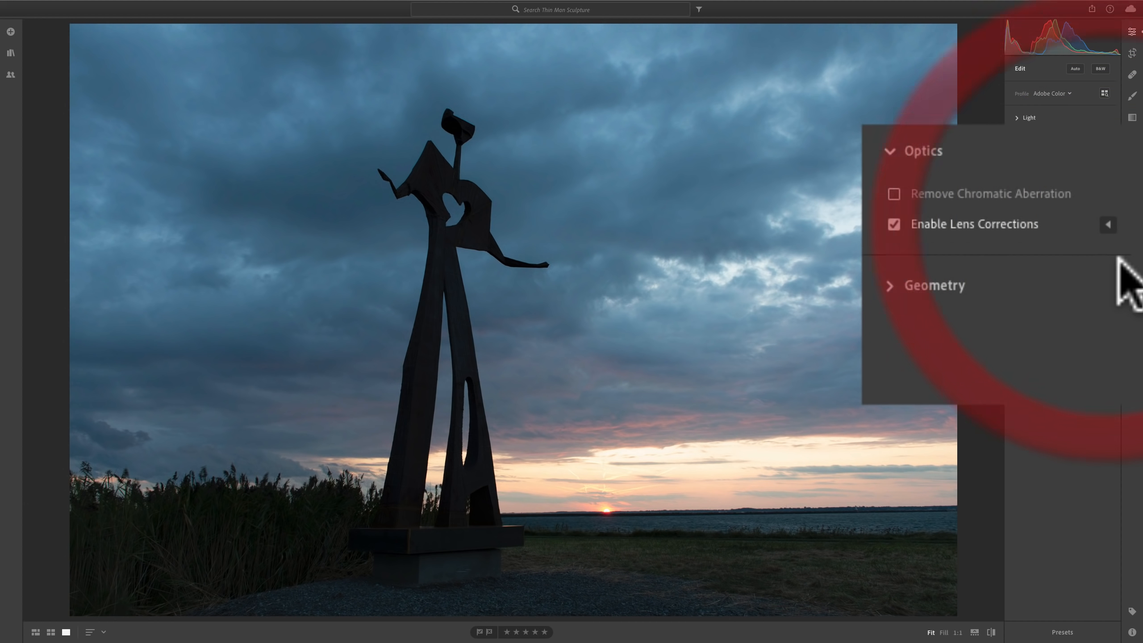
pyautogui.click(1108, 225)
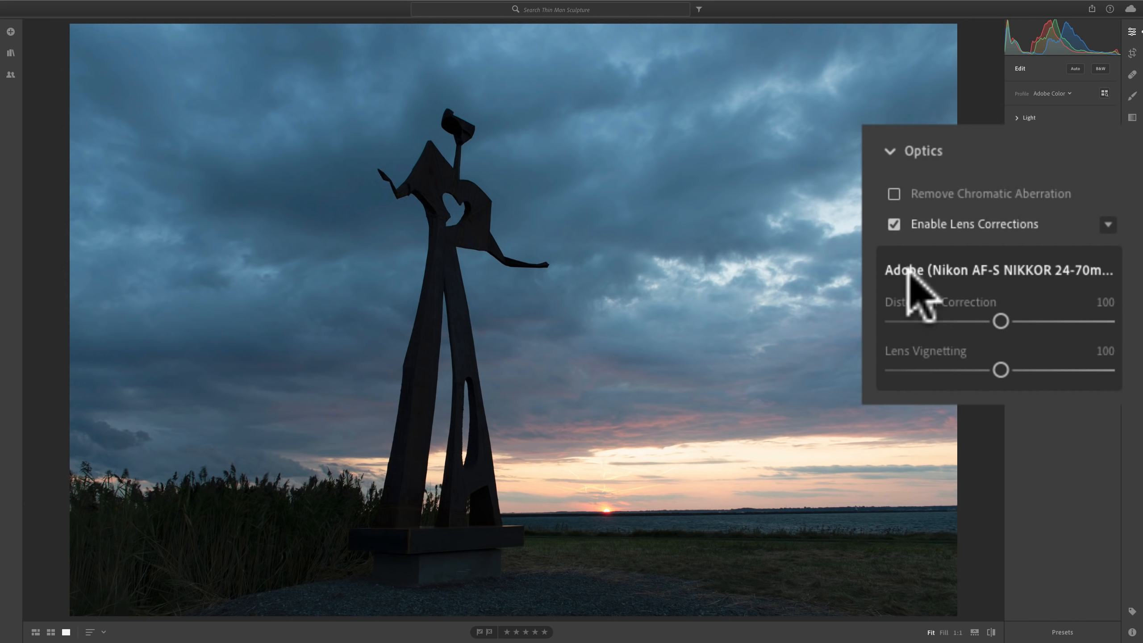
pyautogui.click(954, 269)
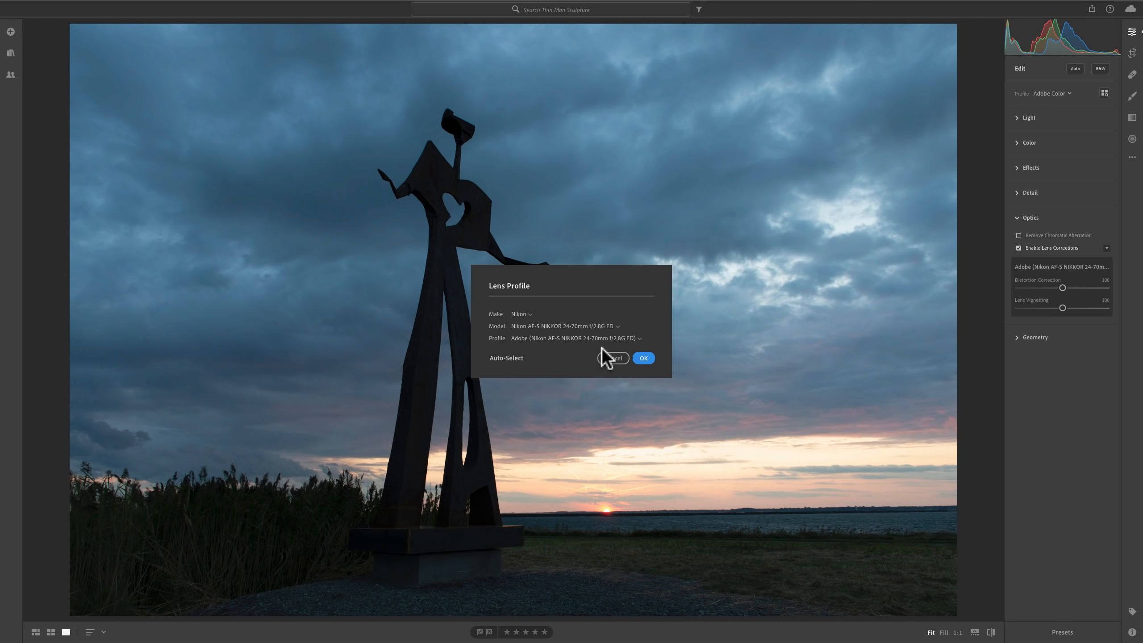
pyautogui.click(530, 312)
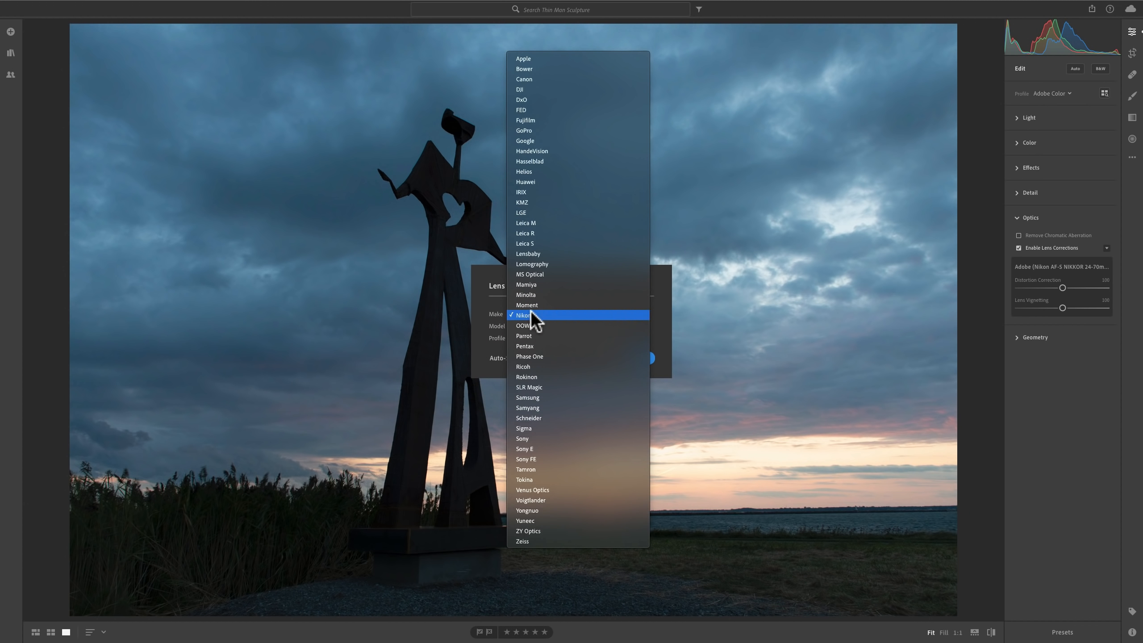
pyautogui.click(563, 315)
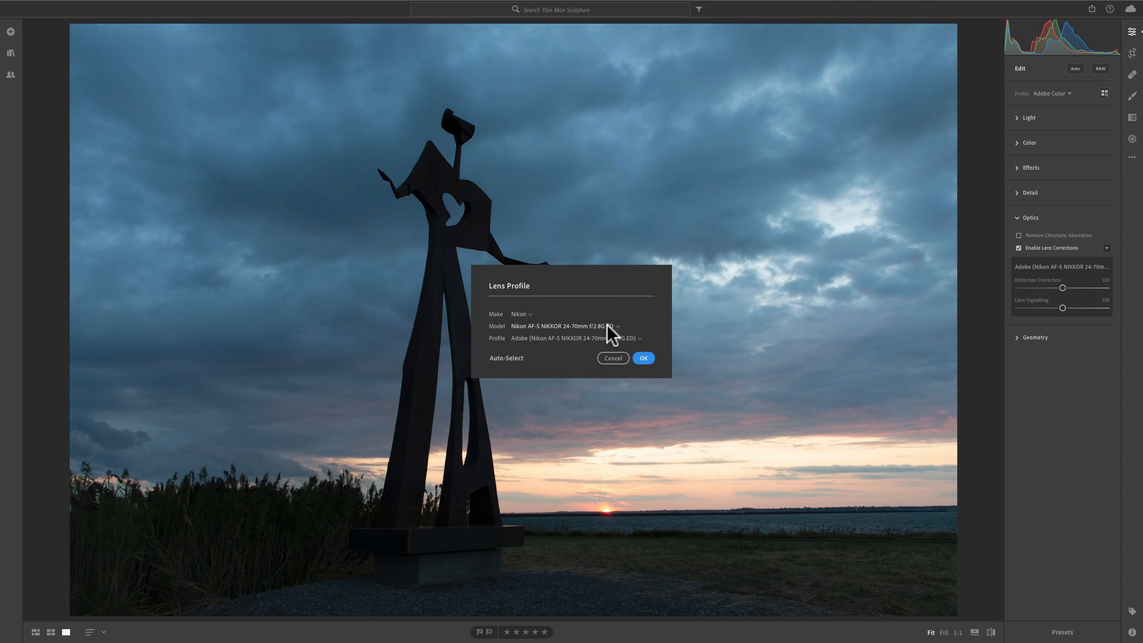
pyautogui.click(607, 325)
pyautogui.click(600, 326)
pyautogui.click(641, 358)
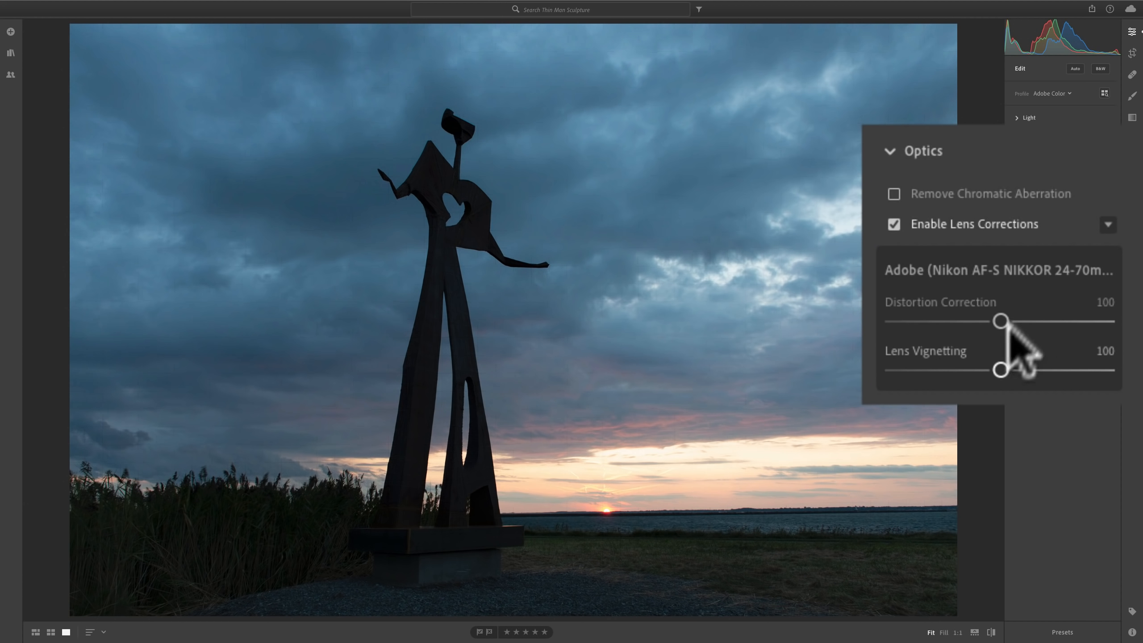
# Try lower distortion correction and lens vignetting amounts, and reset both to their default of 100
pyautogui.moveTo(1001, 321)
pyautogui.mouseDown()
pyautogui.moveTo(1094, 319)
pyautogui.moveTo(916, 316)
pyautogui.moveTo(987, 320)
pyautogui.mouseUp()
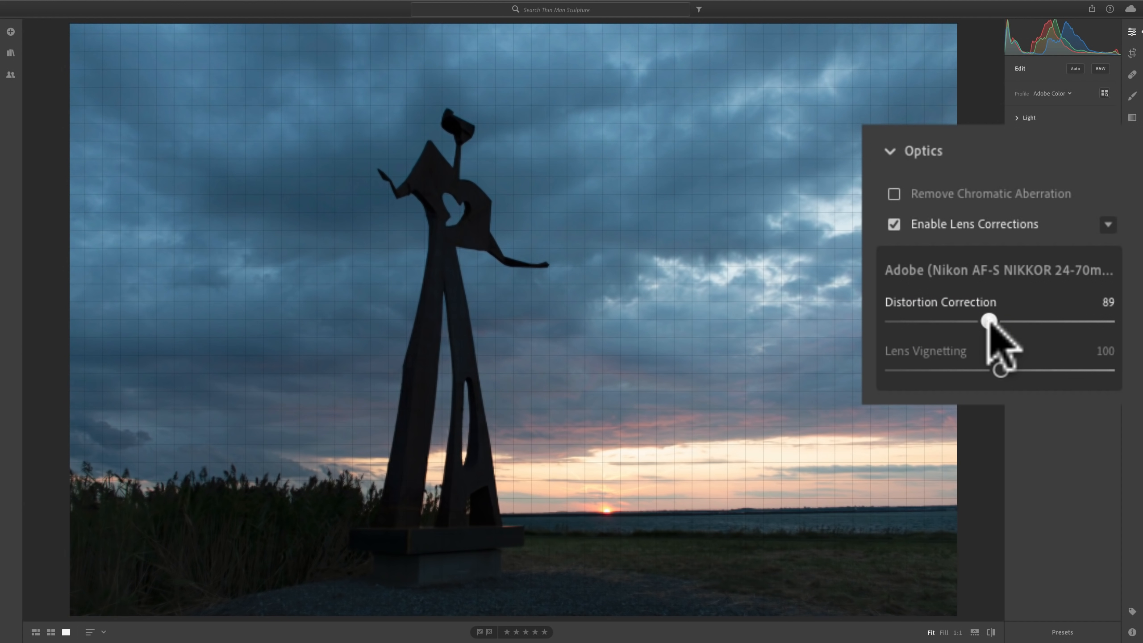
pyautogui.click(986, 322)
pyautogui.click(898, 305)
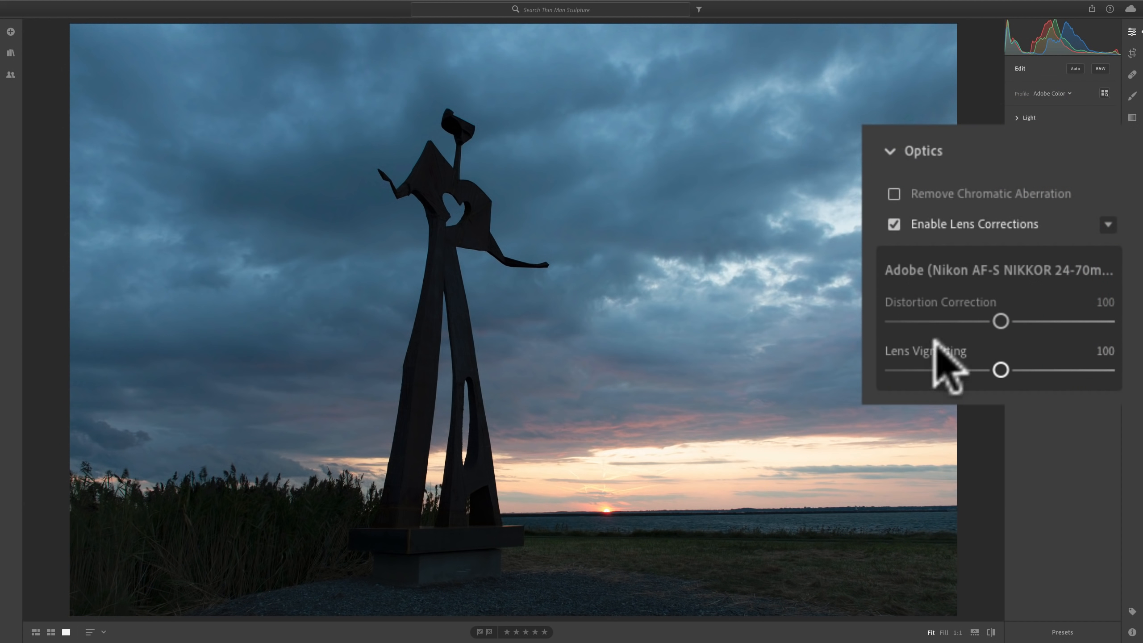
pyautogui.moveTo(1000, 369)
pyautogui.mouseDown()
pyautogui.moveTo(1078, 369)
pyautogui.moveTo(977, 370)
pyautogui.mouseUp()
pyautogui.click(899, 350)
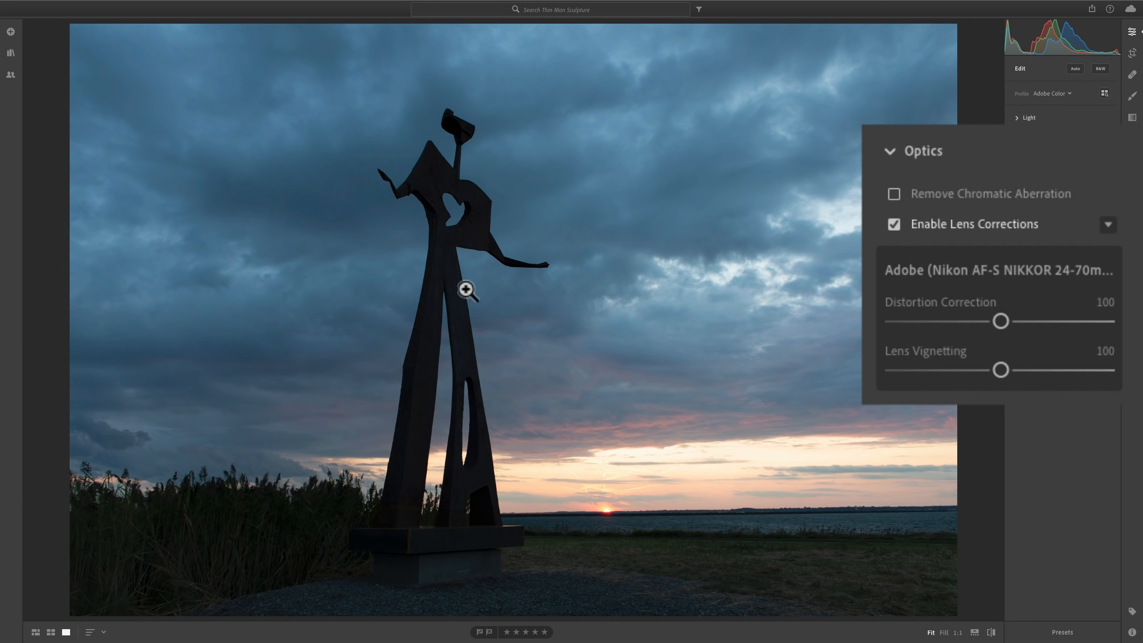
# Inspect the sculpture's edges at full size and turn on chromatic aberration removal
pyautogui.click(491, 222)
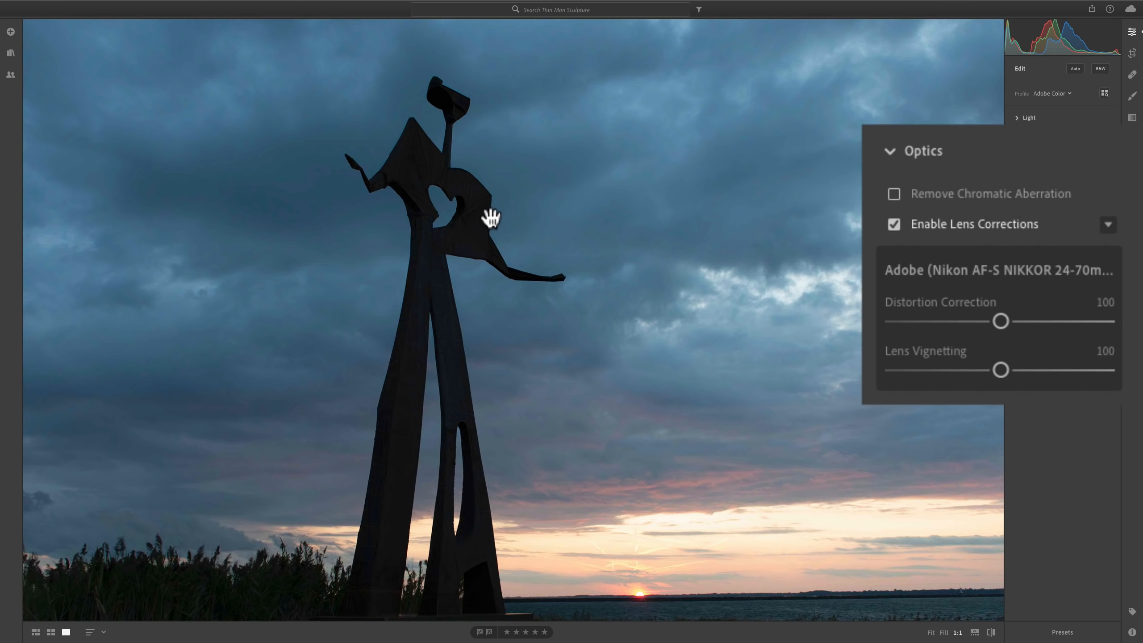
pyautogui.click(492, 218)
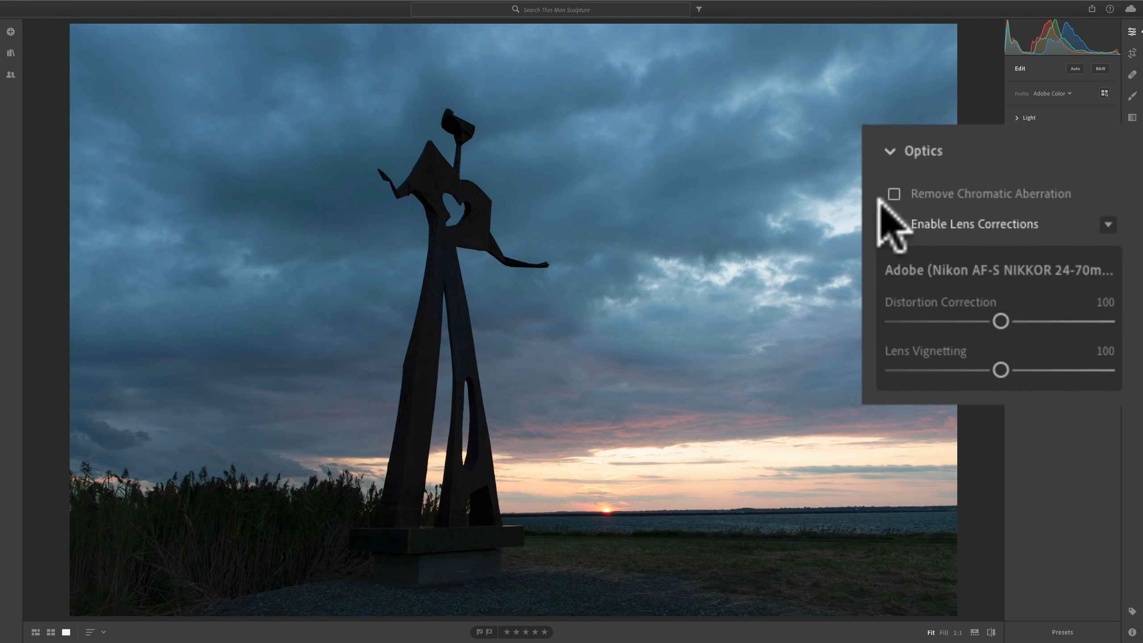
pyautogui.click(894, 194)
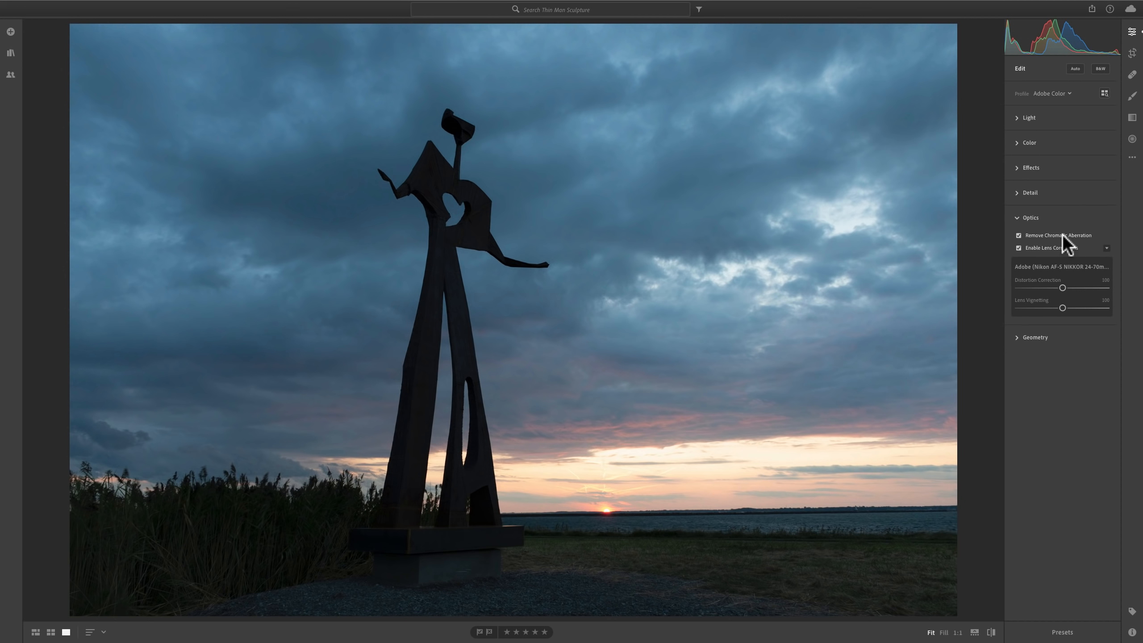
# Collapse the optics settings and show the color settings with the Color Mixer hidden
pyautogui.click(1020, 218)
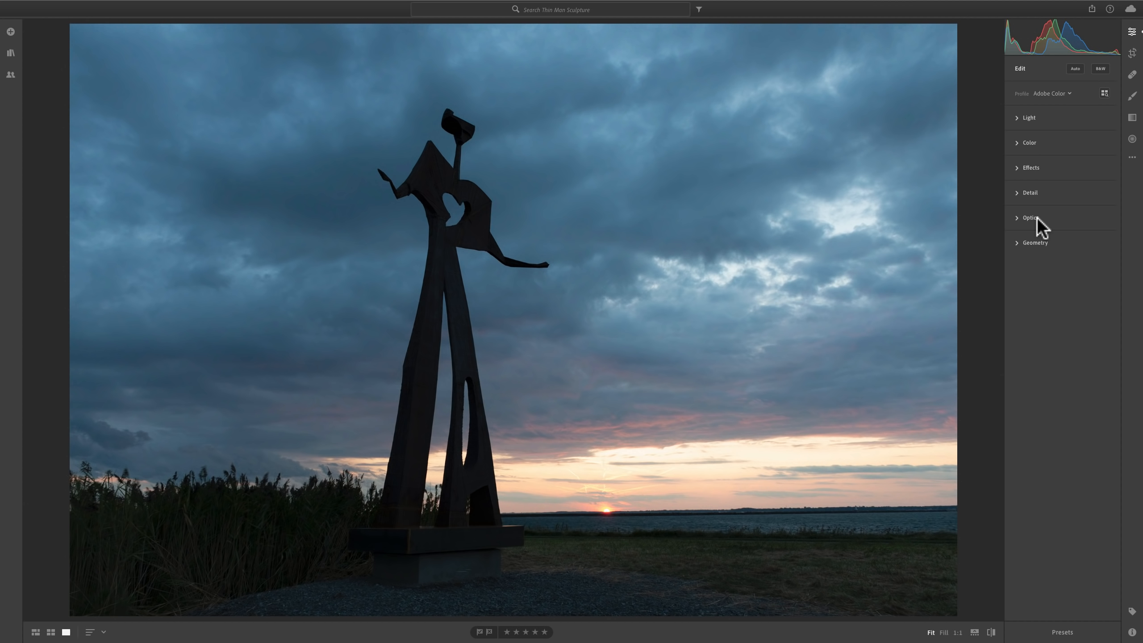
pyautogui.click(1041, 141)
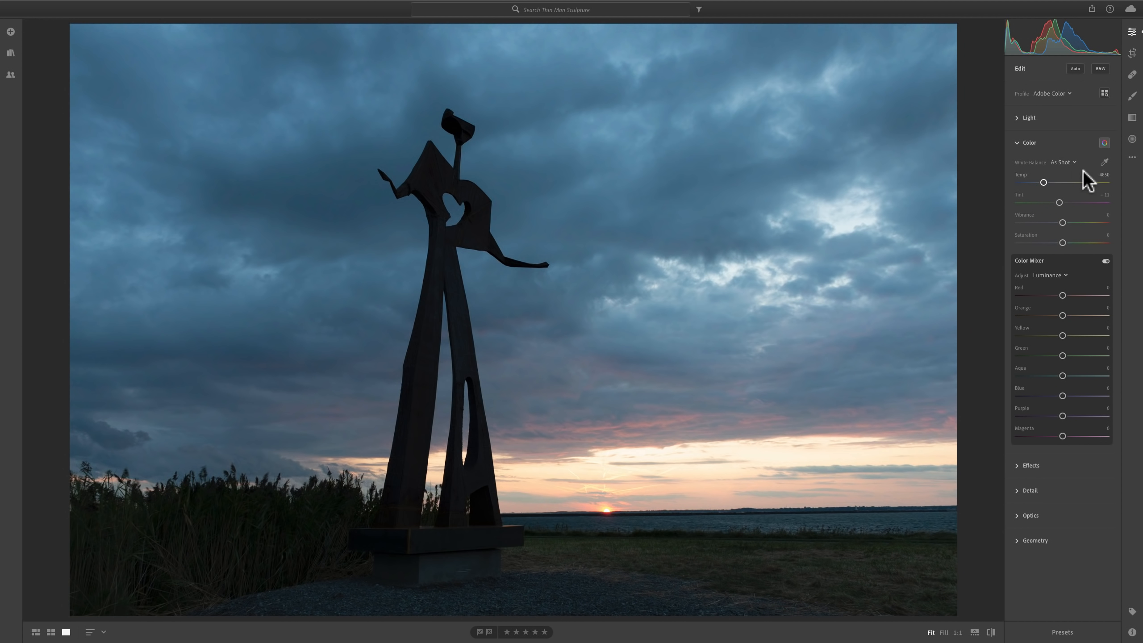
pyautogui.click(1104, 143)
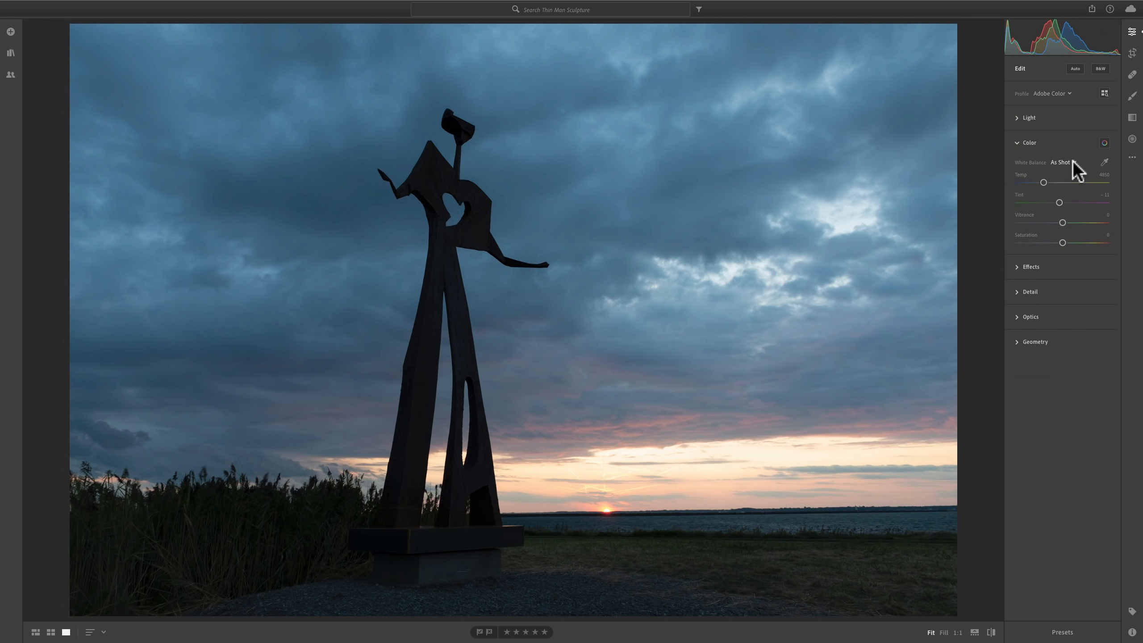
# Try the Auto, Daylight and Cloudy white balance presets on the photo
pyautogui.click(1071, 162)
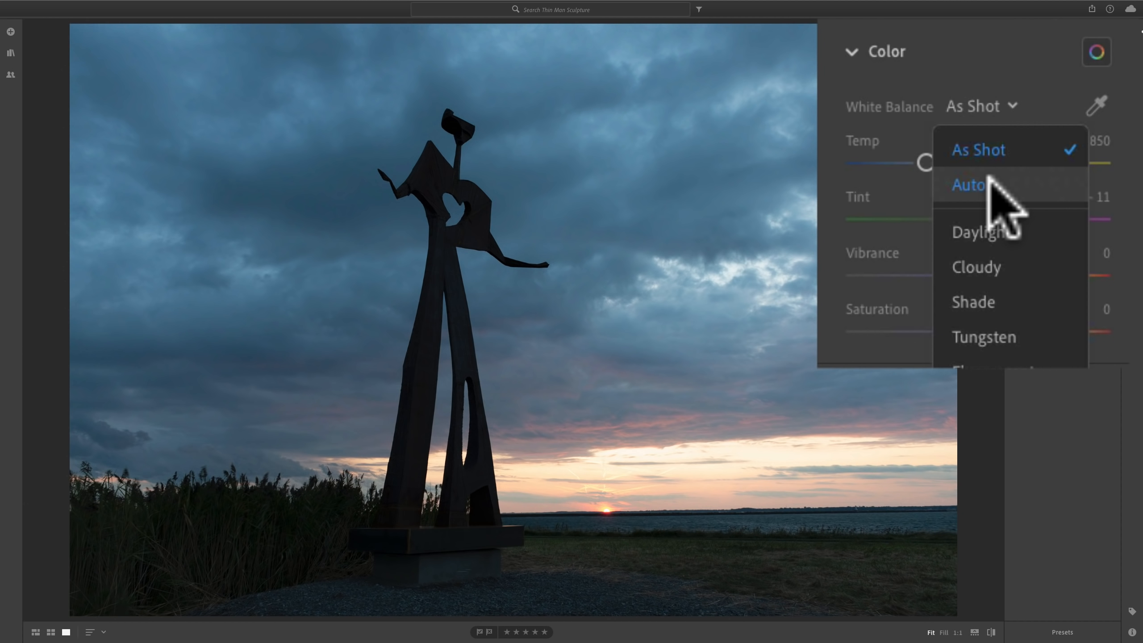
pyautogui.click(972, 185)
pyautogui.click(972, 107)
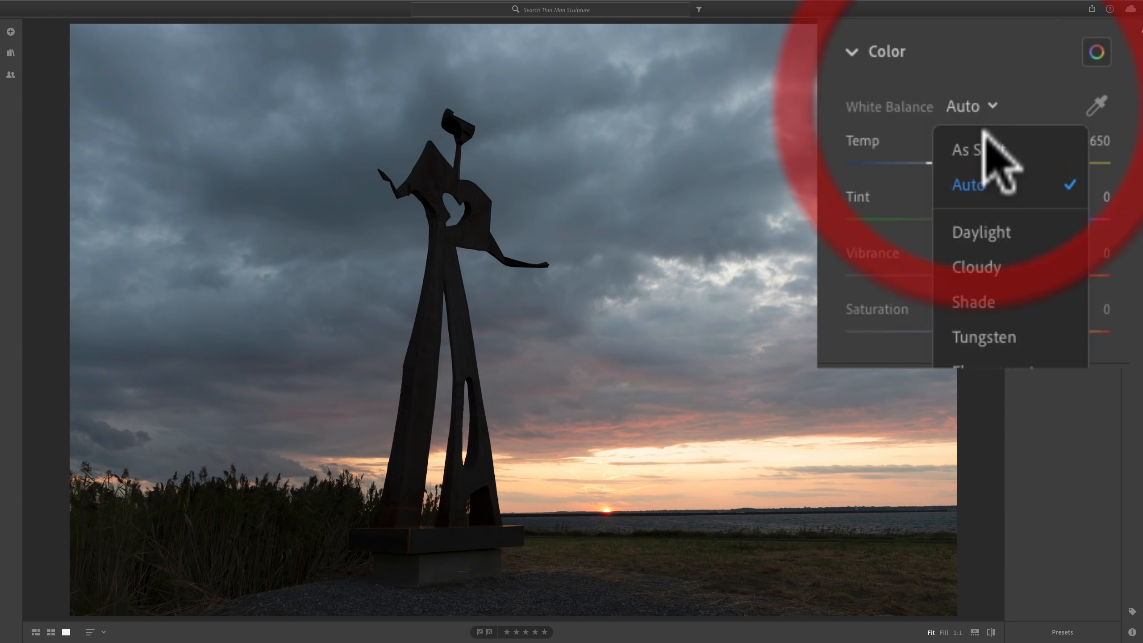
pyautogui.click(979, 223)
pyautogui.click(981, 108)
pyautogui.click(985, 261)
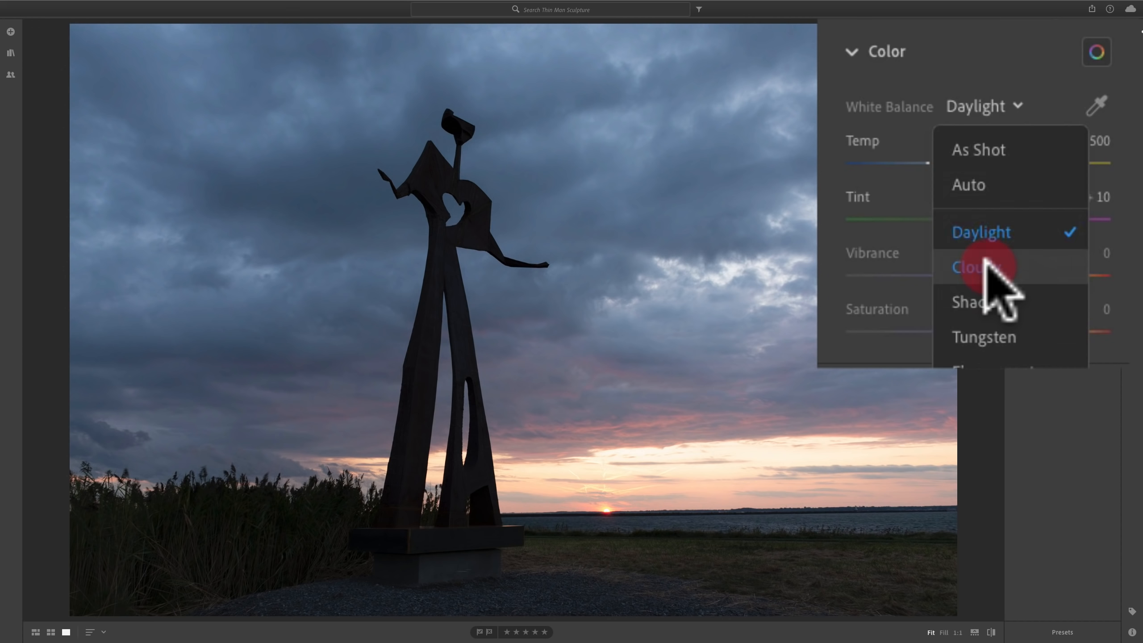
# Try the Shade, Tungsten and Fluorescent white balance presets on the photo
pyautogui.click(975, 107)
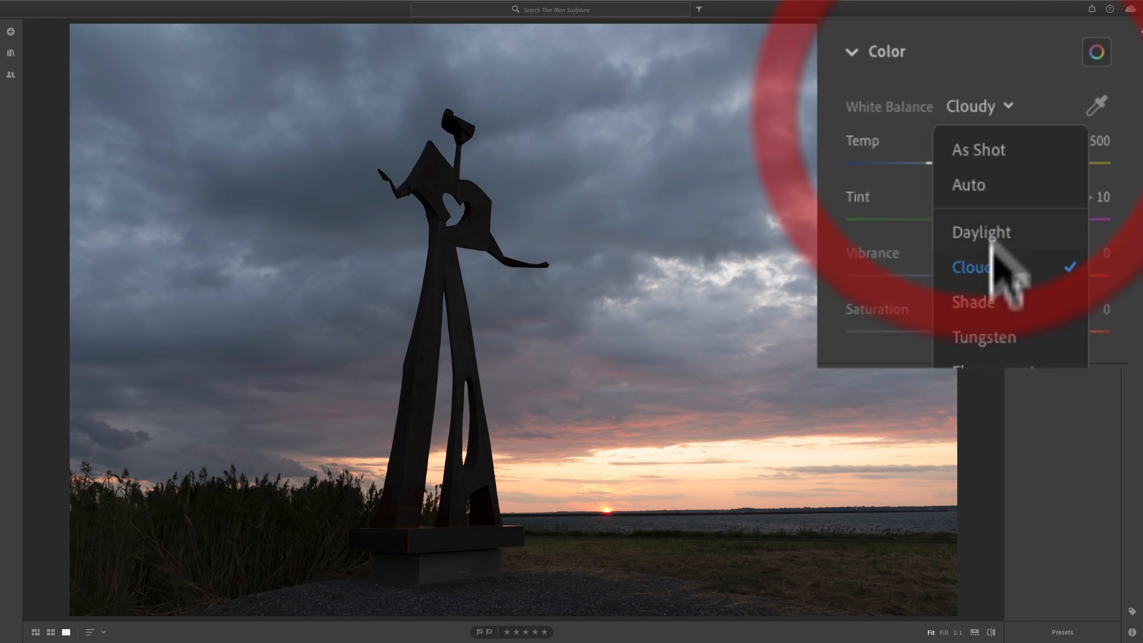
pyautogui.click(985, 302)
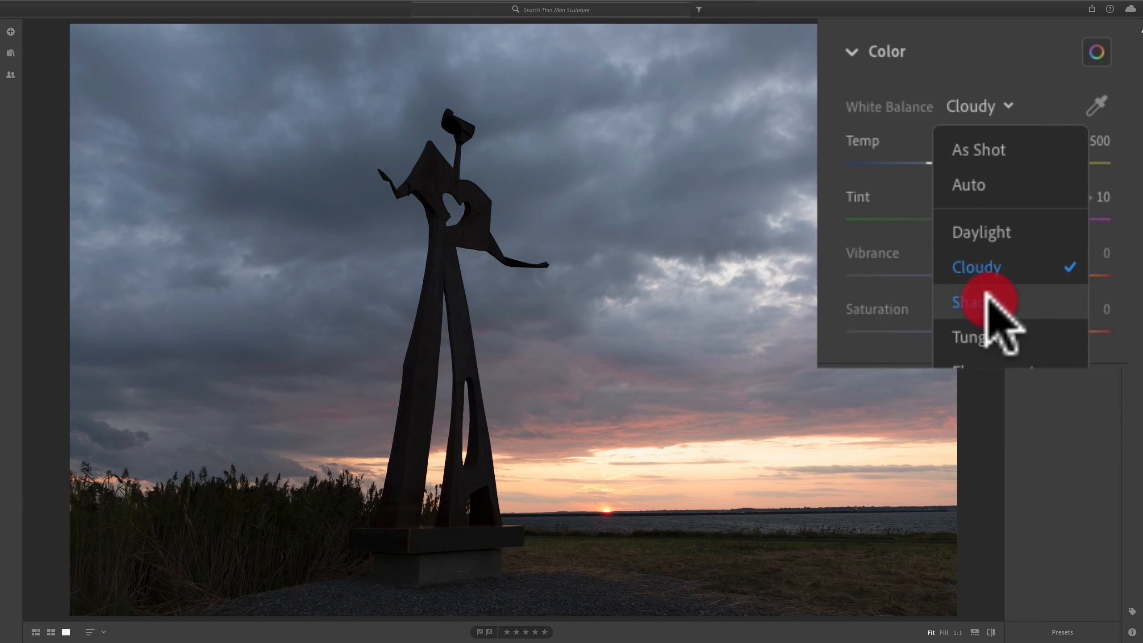
pyautogui.click(974, 110)
pyautogui.click(990, 327)
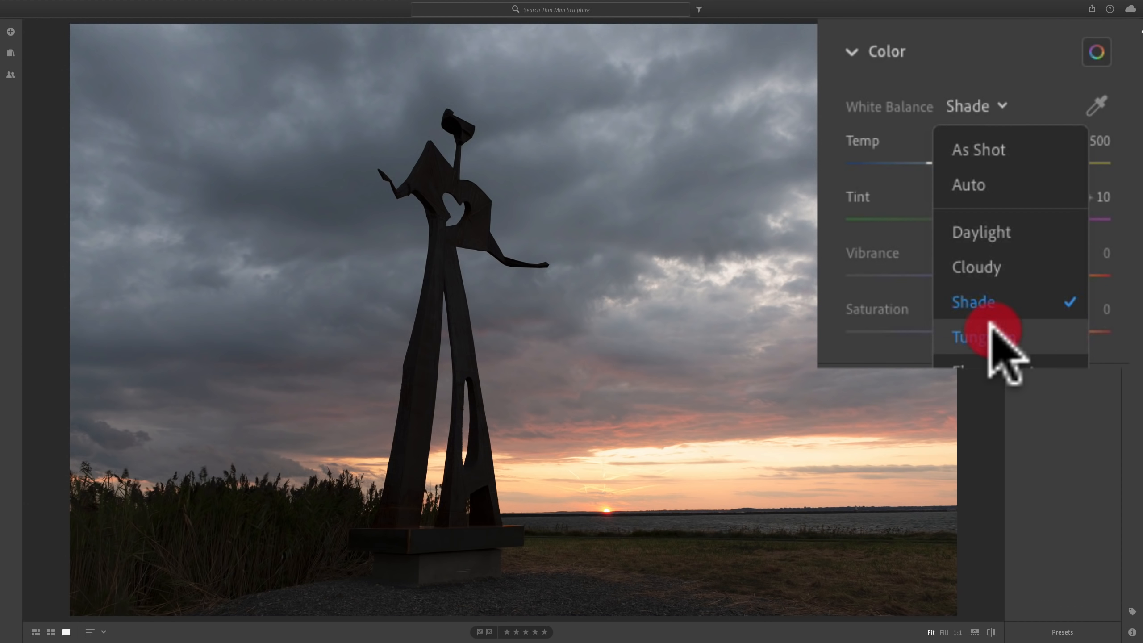
pyautogui.click(990, 110)
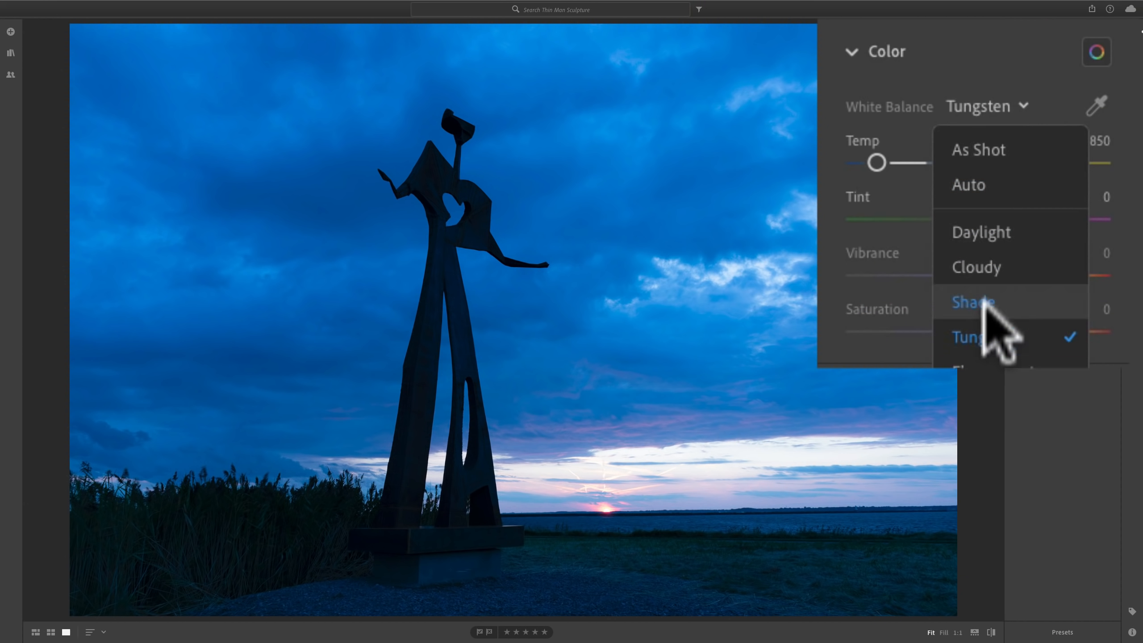
pyautogui.click(981, 358)
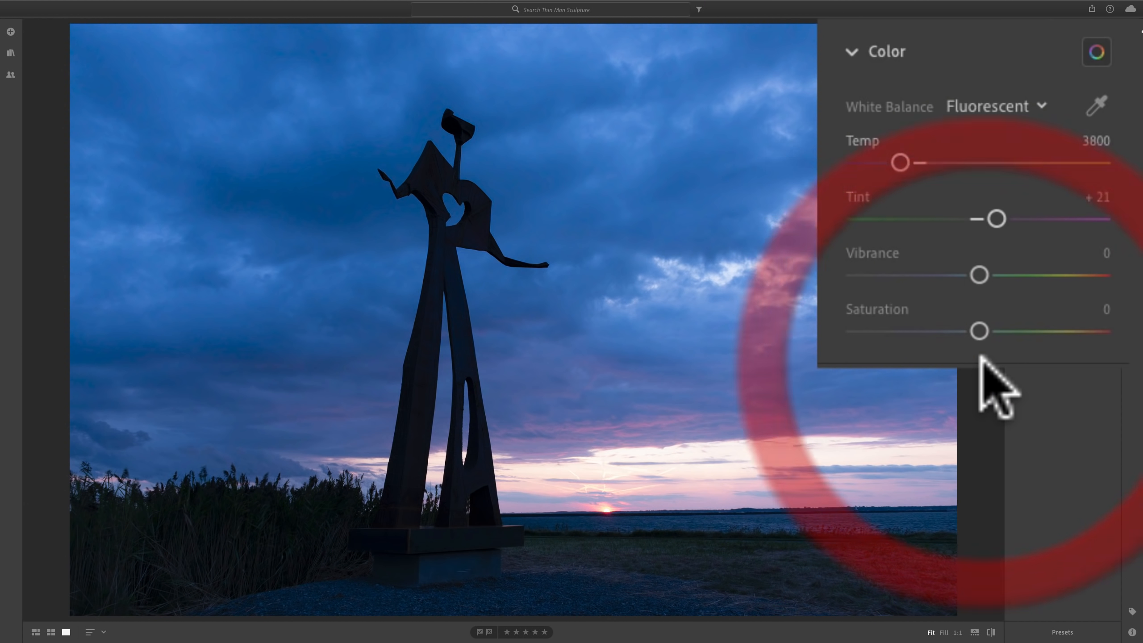
# Set the photo's white balance back to As Shot
pyautogui.click(994, 106)
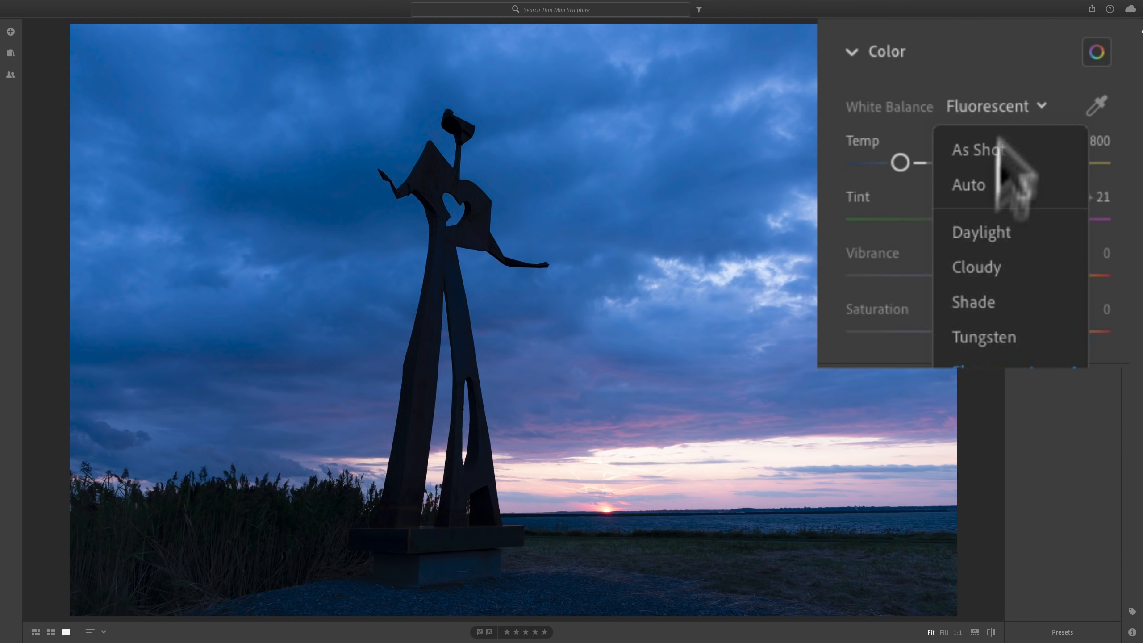
pyautogui.click(861, 16)
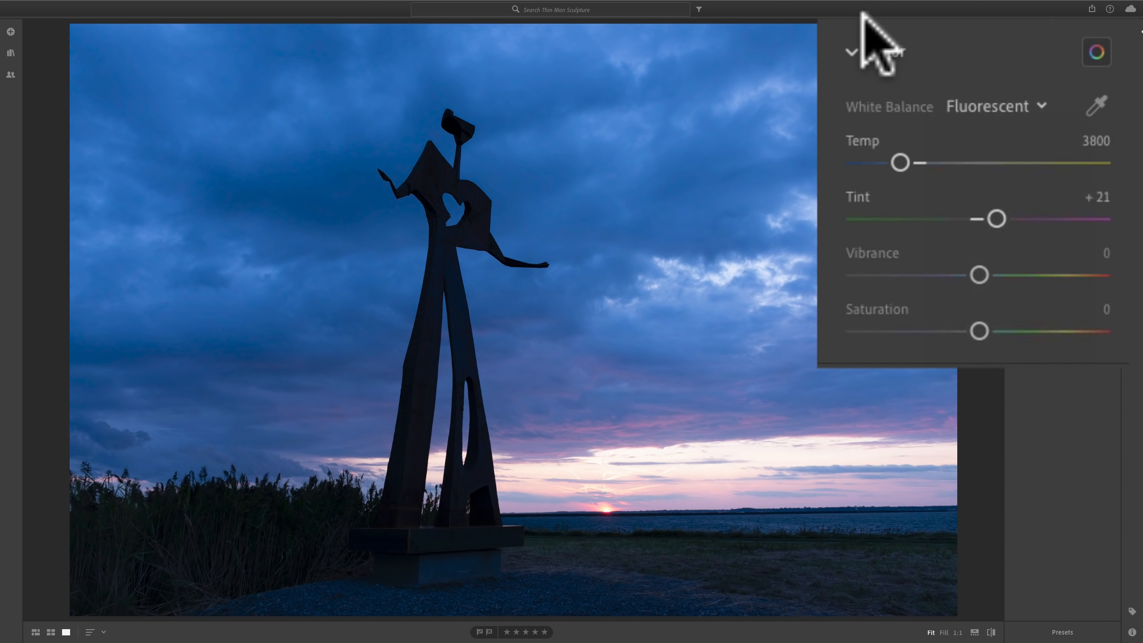
pyautogui.click(974, 108)
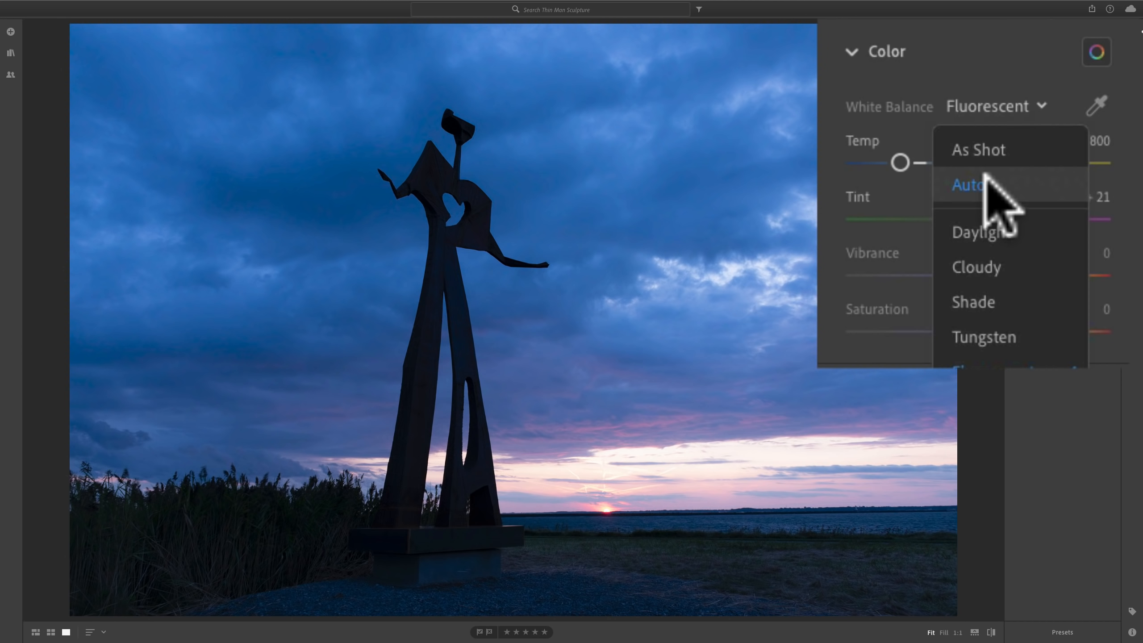
pyautogui.click(984, 150)
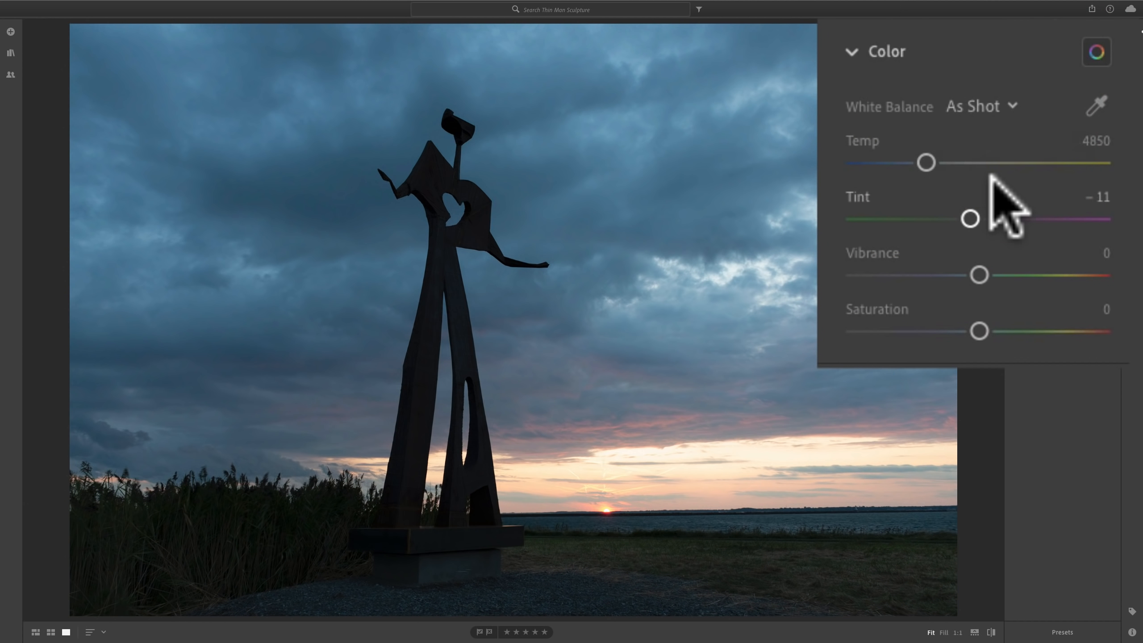
# Try the Daylight white balance preset on the photo and return it to As Shot
pyautogui.click(975, 94)
pyautogui.click(978, 231)
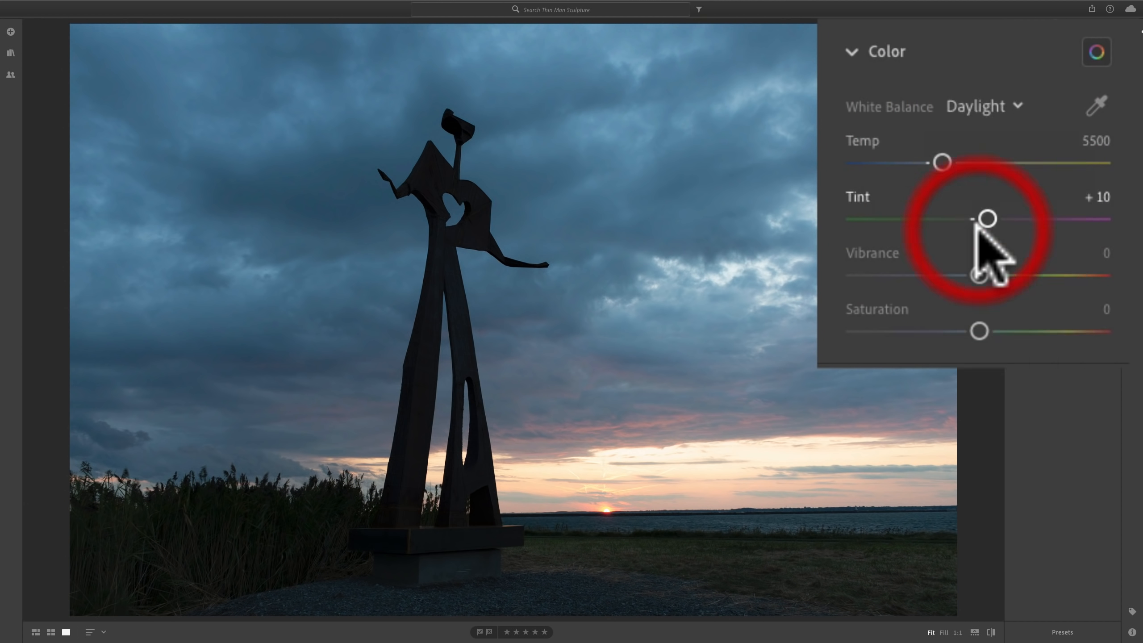
pyautogui.click(967, 107)
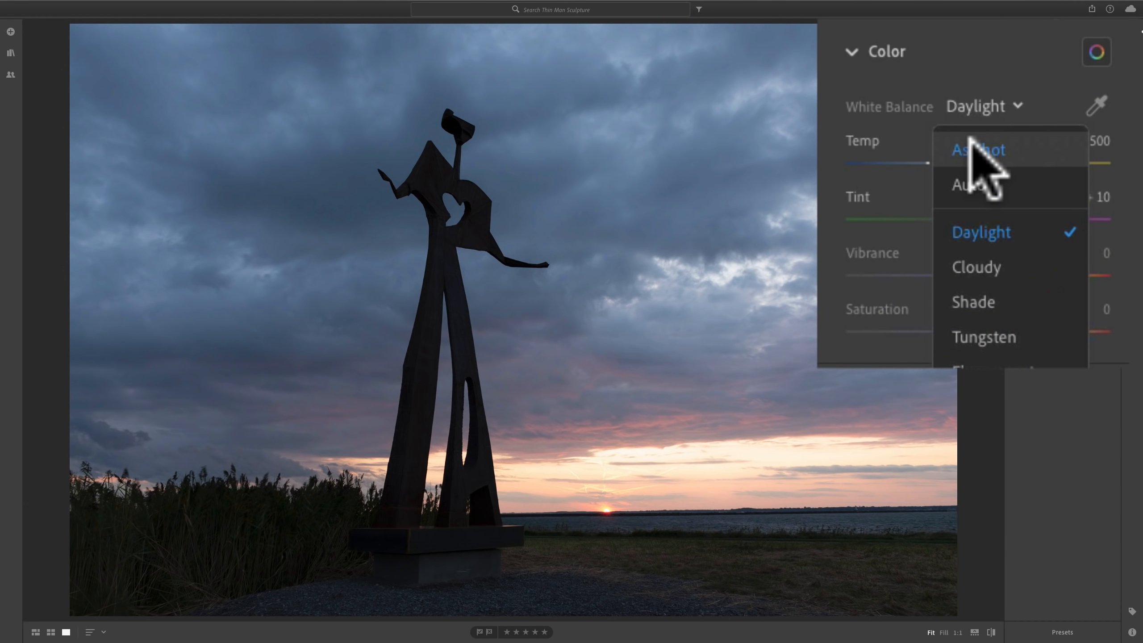
pyautogui.click(970, 147)
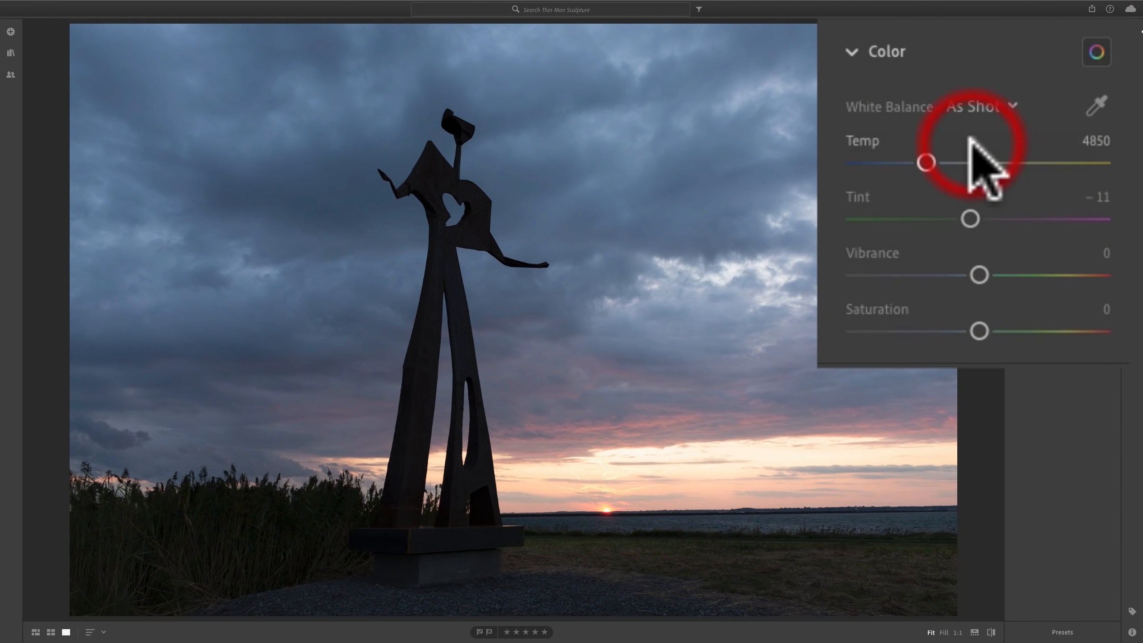
# Expand the Light settings, try the Compact slider layout and switch the layout back to Normal
pyautogui.click(1017, 116)
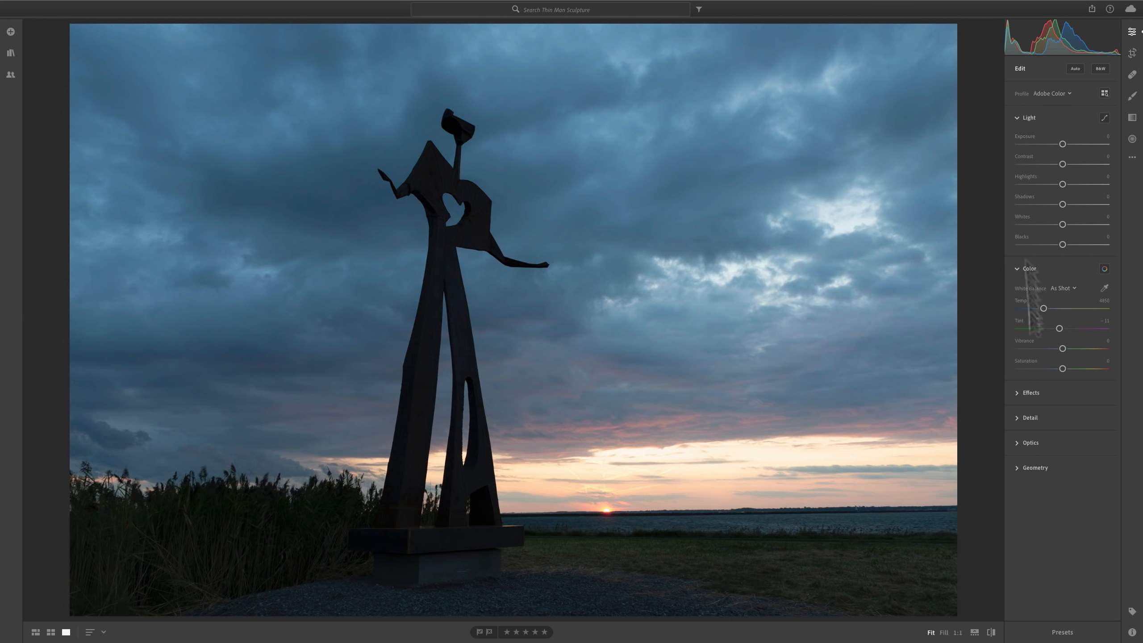
pyautogui.rightClick(1052, 116)
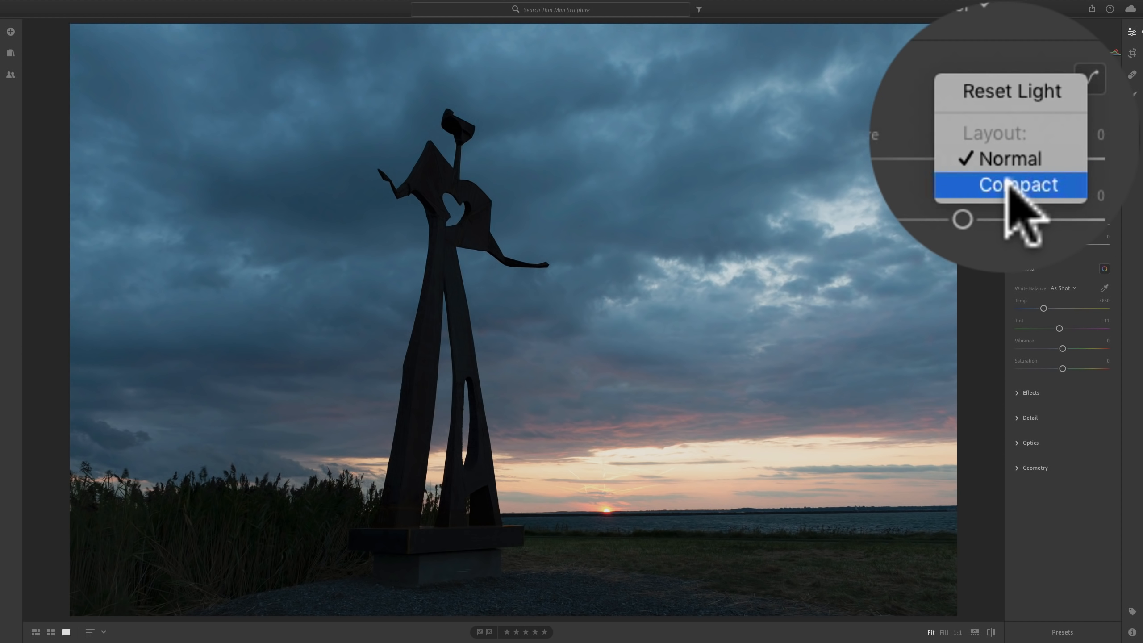
pyautogui.click(1078, 150)
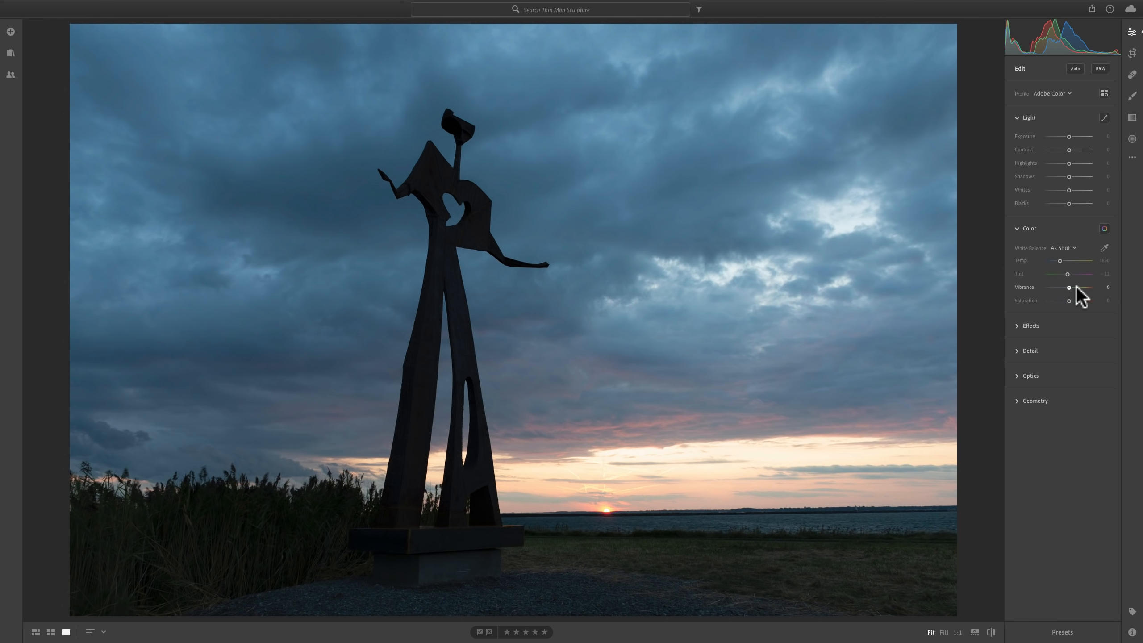
pyautogui.rightClick(1057, 117)
pyautogui.click(1076, 140)
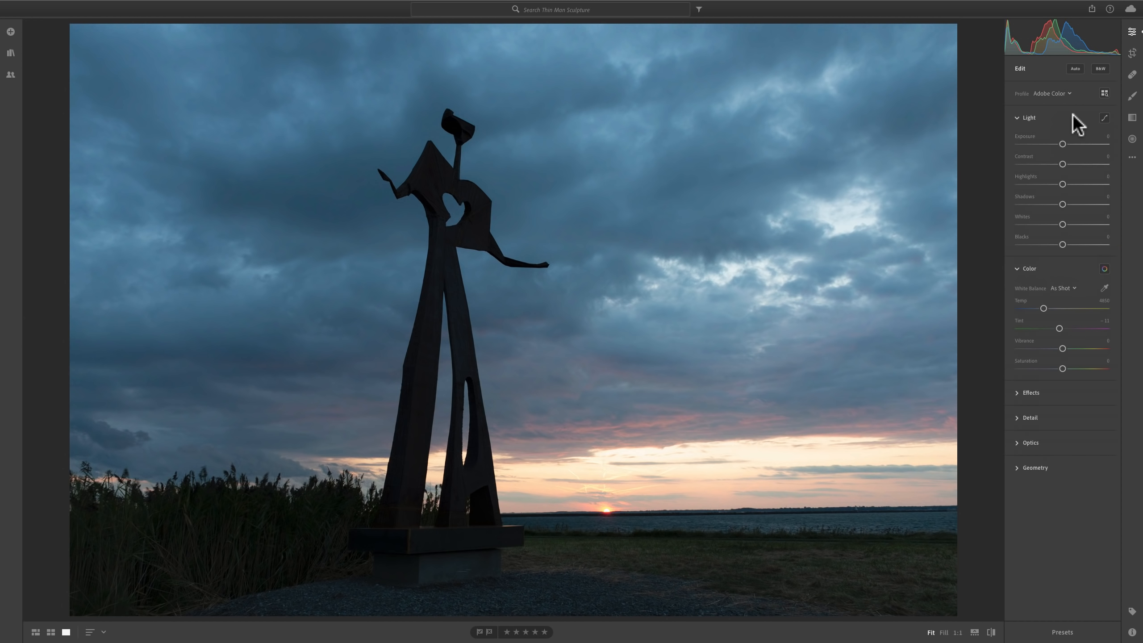
# Collapse the color settings and raise the photo's Shadows to +100
pyautogui.click(1017, 268)
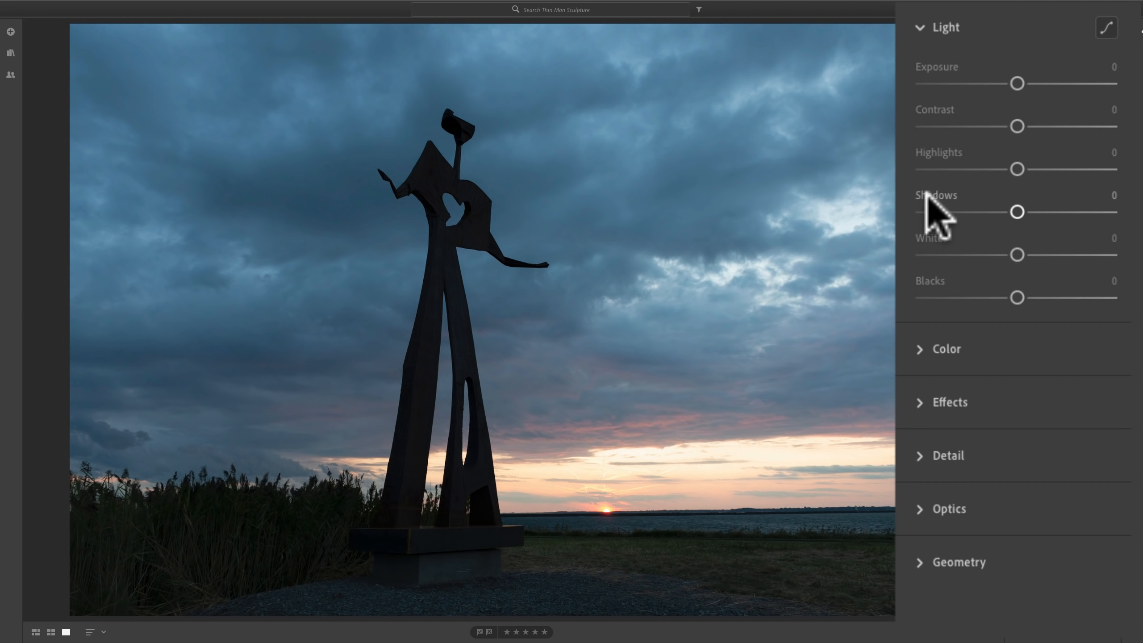
pyautogui.click(1016, 210)
pyautogui.moveTo(1016, 210); pyautogui.dragTo(1112, 212)
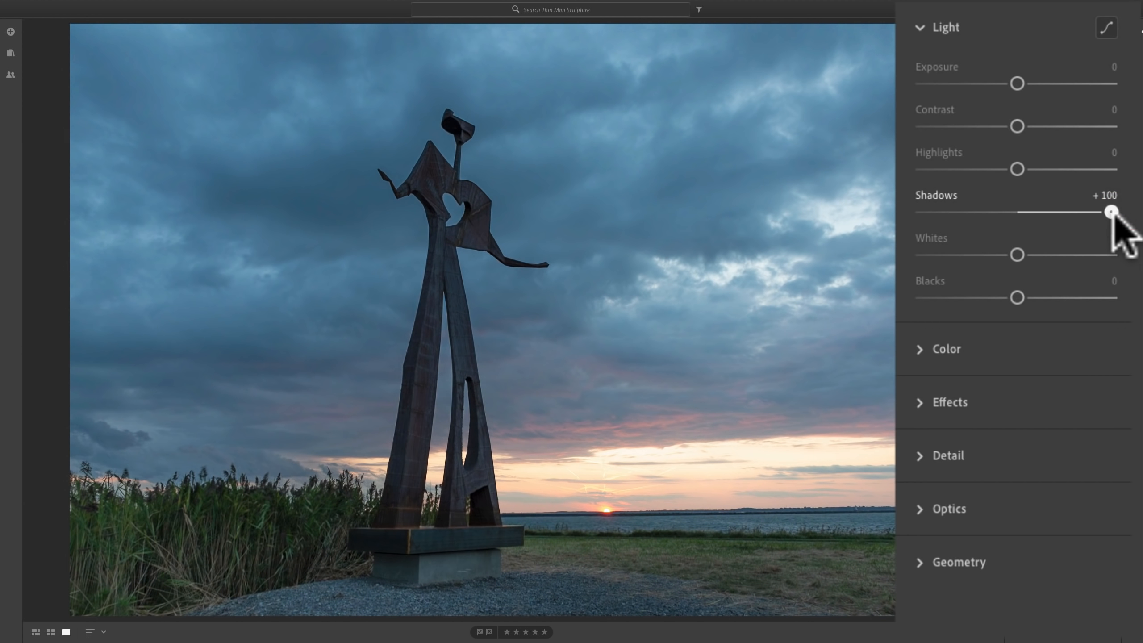
pyautogui.click(1136, 225)
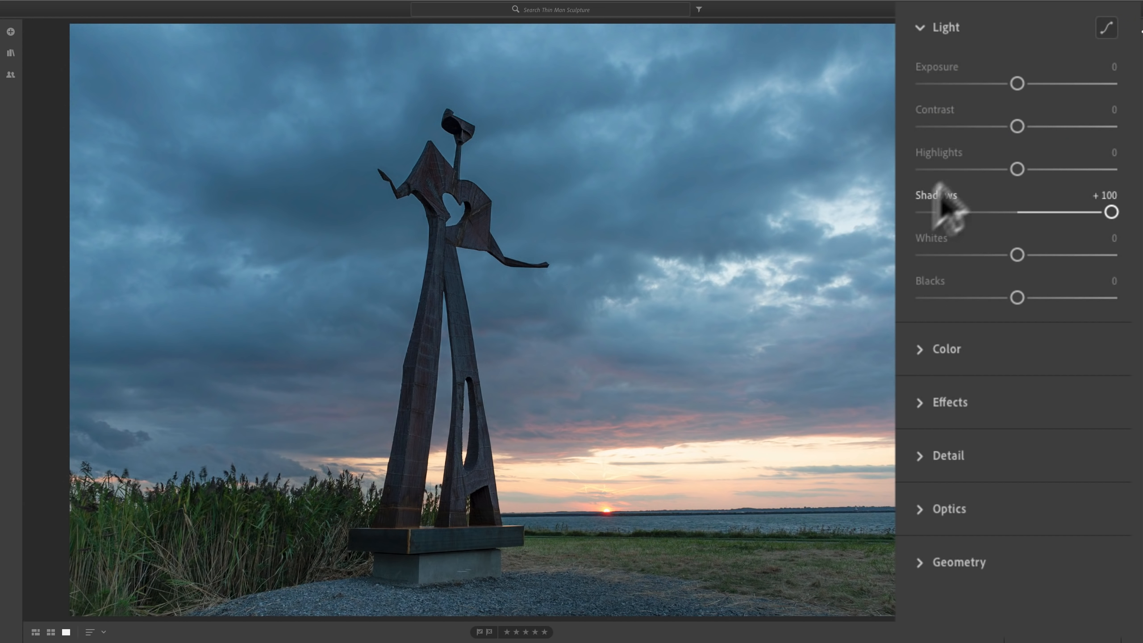
# Lower the photo's Highlights to -66
pyautogui.click(1016, 169)
pyautogui.moveTo(1016, 169); pyautogui.dragTo(957, 169)
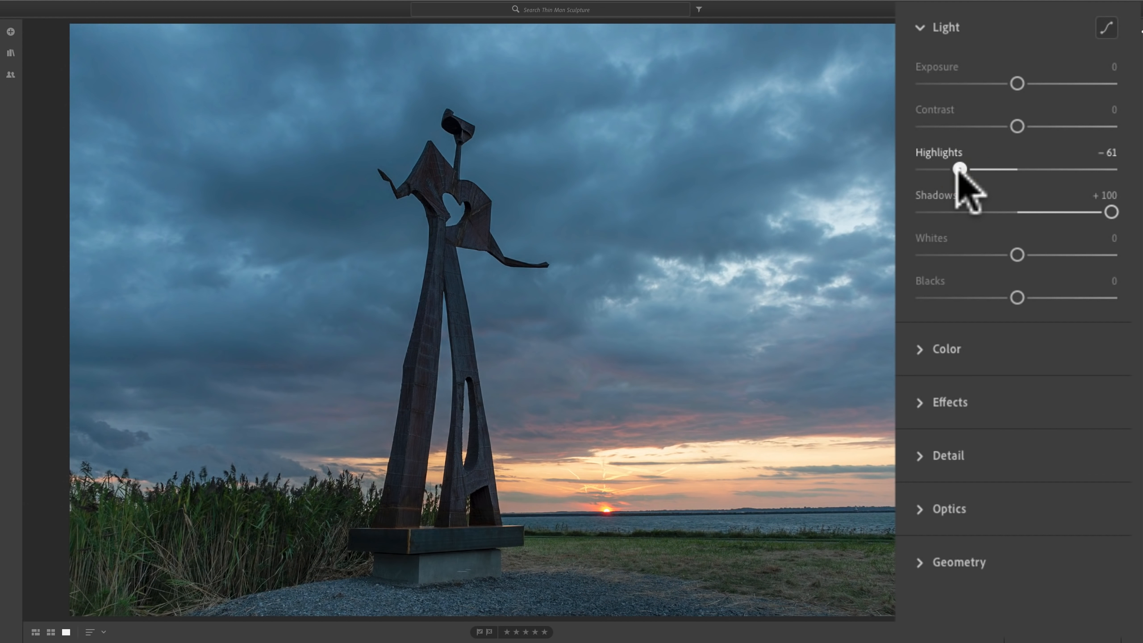
pyautogui.click(955, 170)
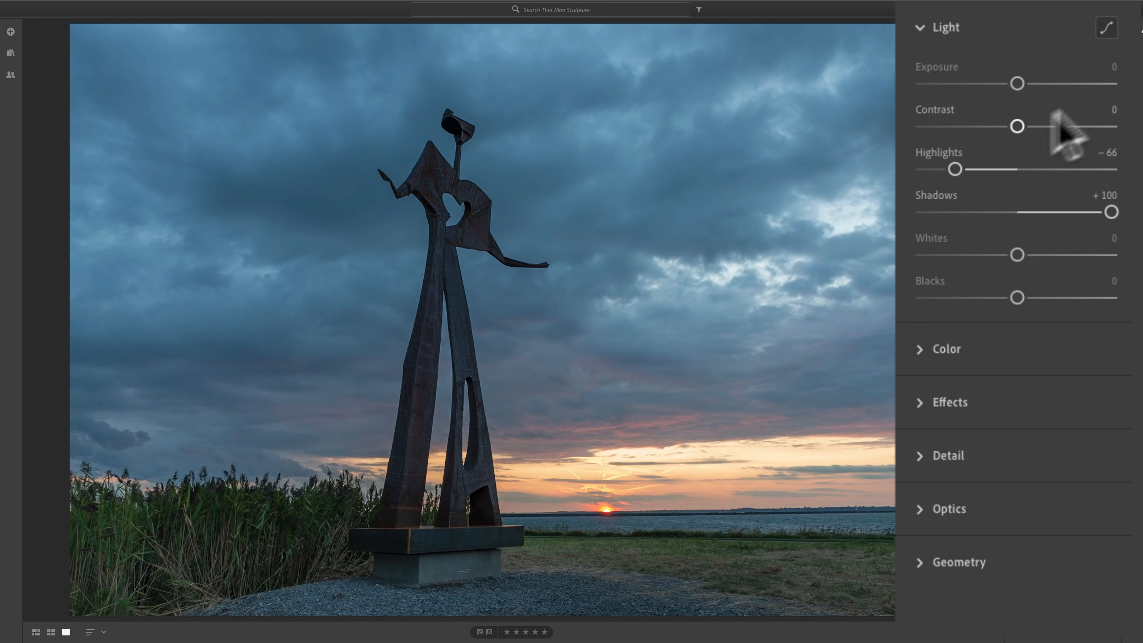
# Try raising the Contrast to values such as +28 and +23, and reset it to 0
pyautogui.moveTo(1017, 126); pyautogui.dragTo(1043, 126)
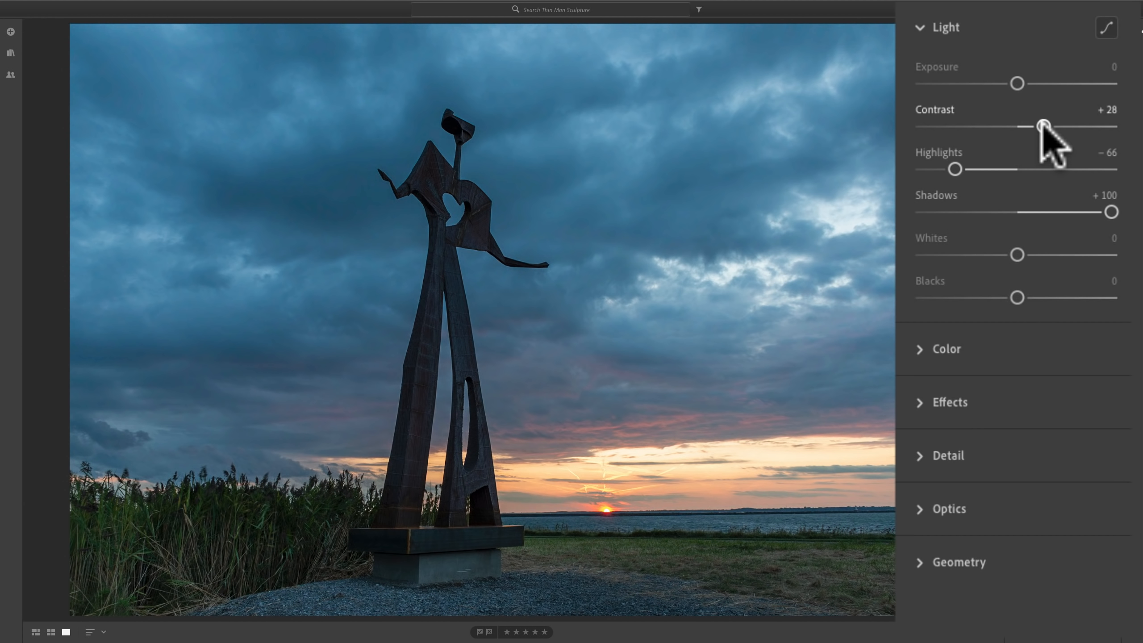
pyautogui.doubleClick(1042, 126)
pyautogui.moveTo(1017, 126); pyautogui.dragTo(1047, 127)
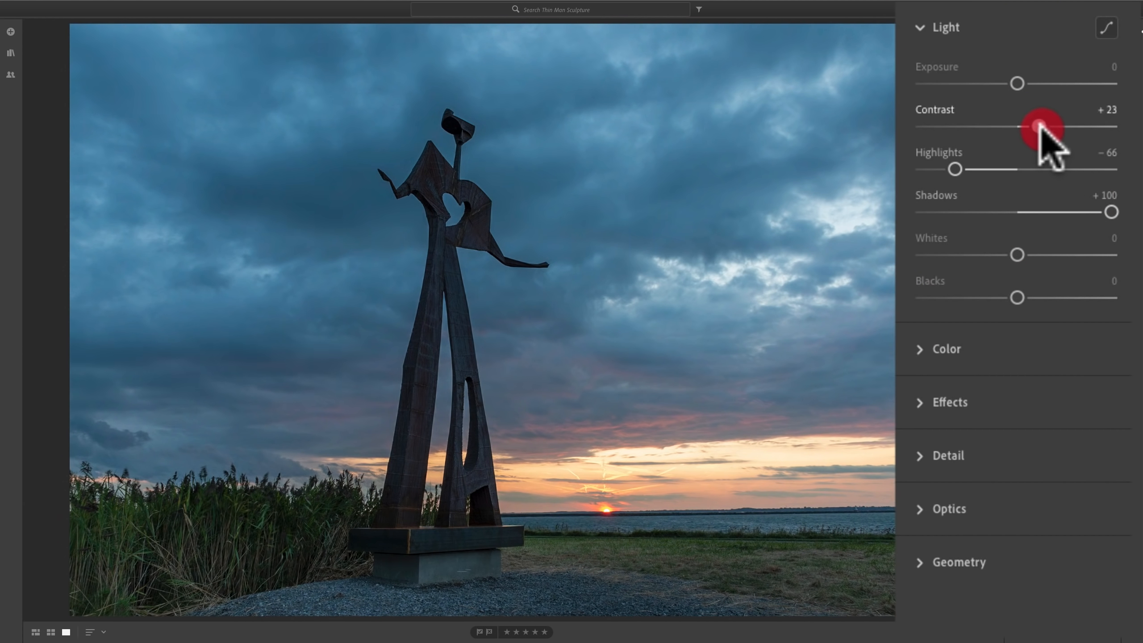
pyautogui.doubleClick(925, 109)
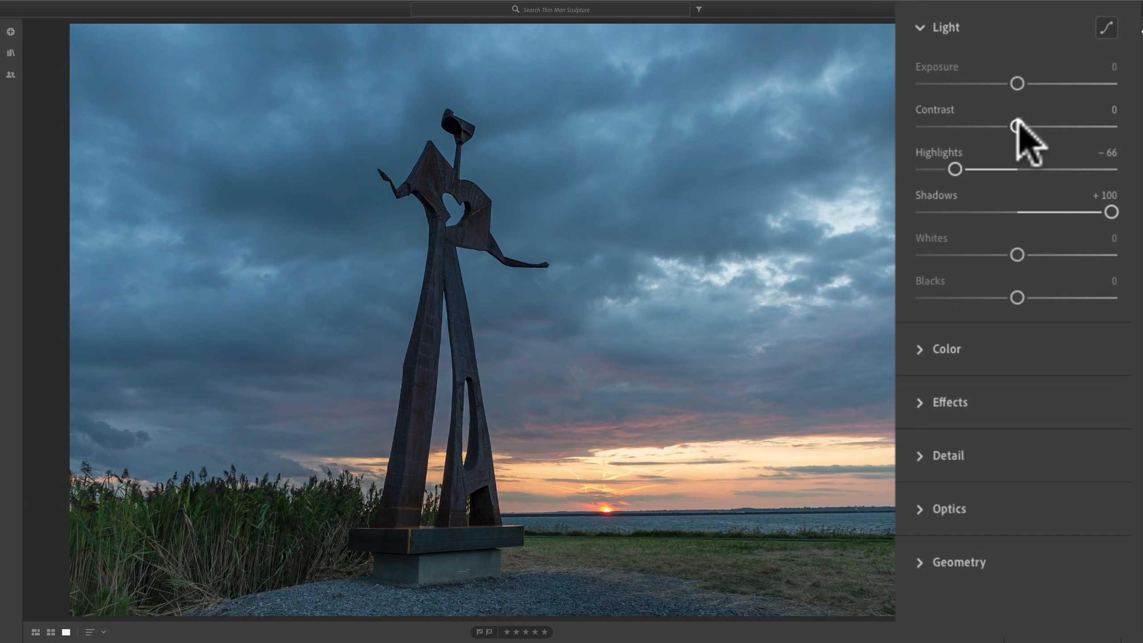
# Shape an S-curve on the RGB point curve with a midpoint anchor, a slightly lowered shadow point and a raised highlight point
pyautogui.click(1108, 28)
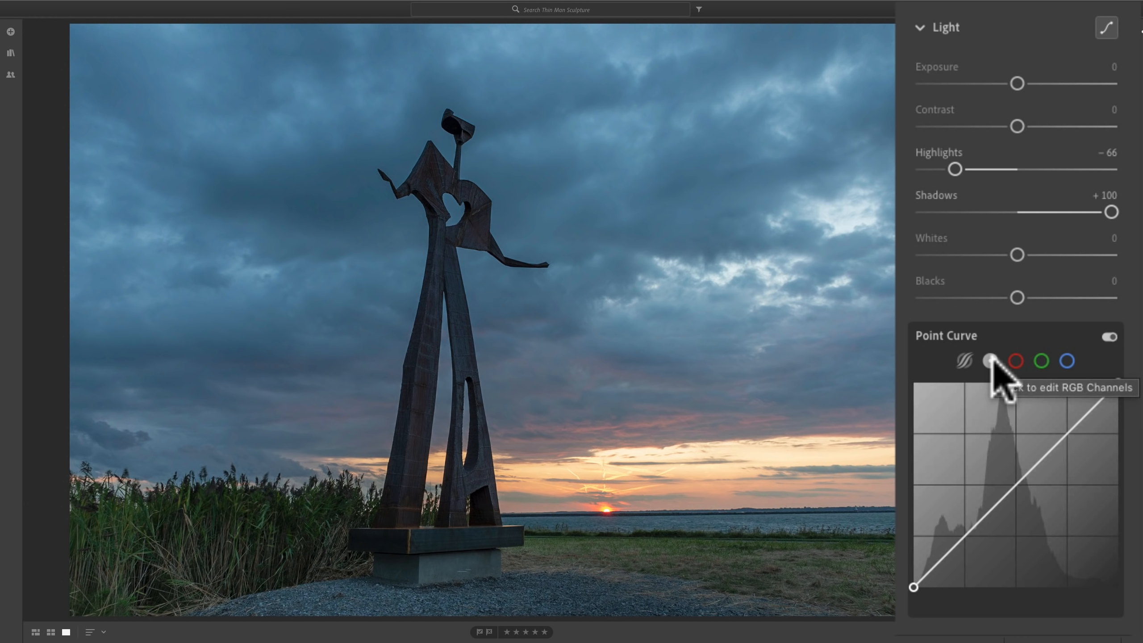
pyautogui.click(1016, 484)
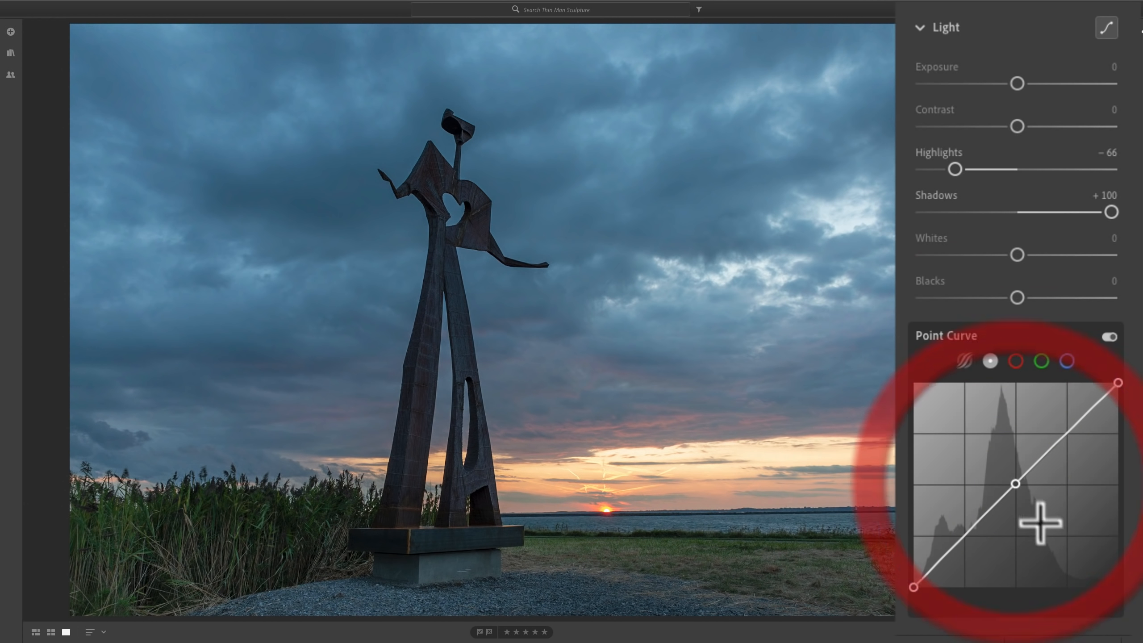
pyautogui.click(946, 555)
pyautogui.moveTo(947, 555); pyautogui.dragTo(947, 566)
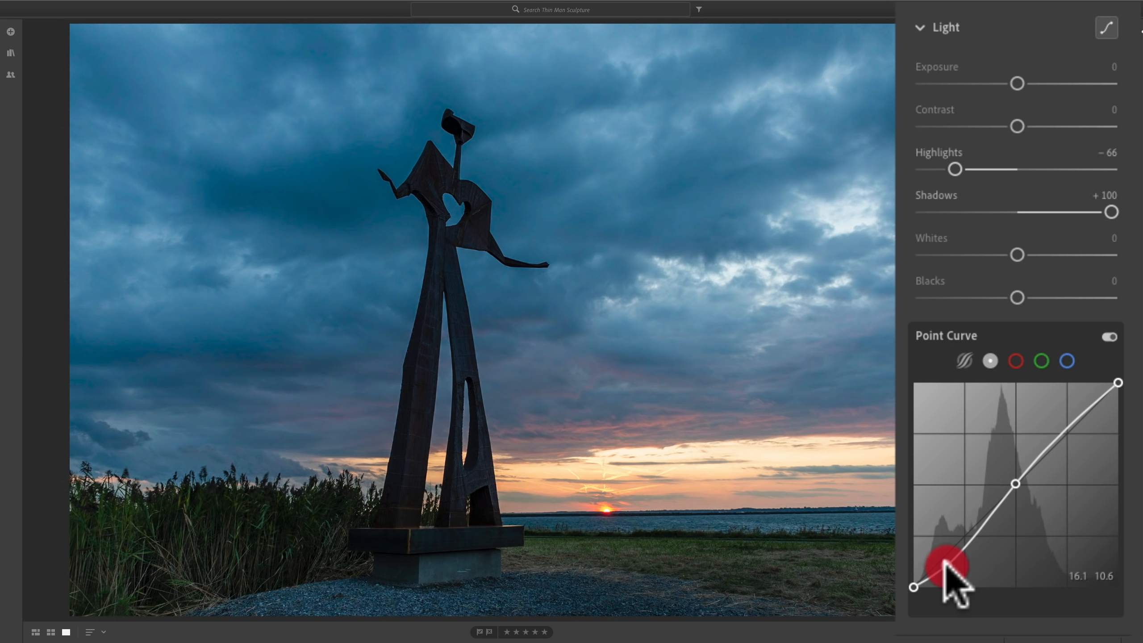
pyautogui.moveTo(946, 566)
pyautogui.mouseDown()
pyautogui.moveTo(941, 548)
pyautogui.moveTo(945, 559)
pyautogui.mouseUp()
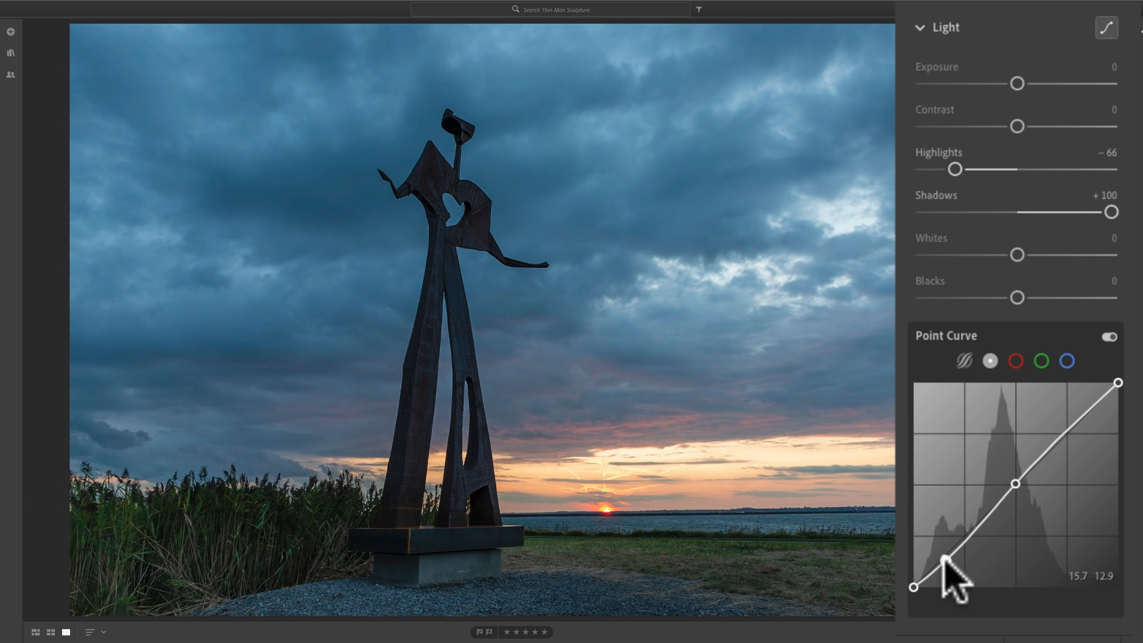
pyautogui.click(947, 558)
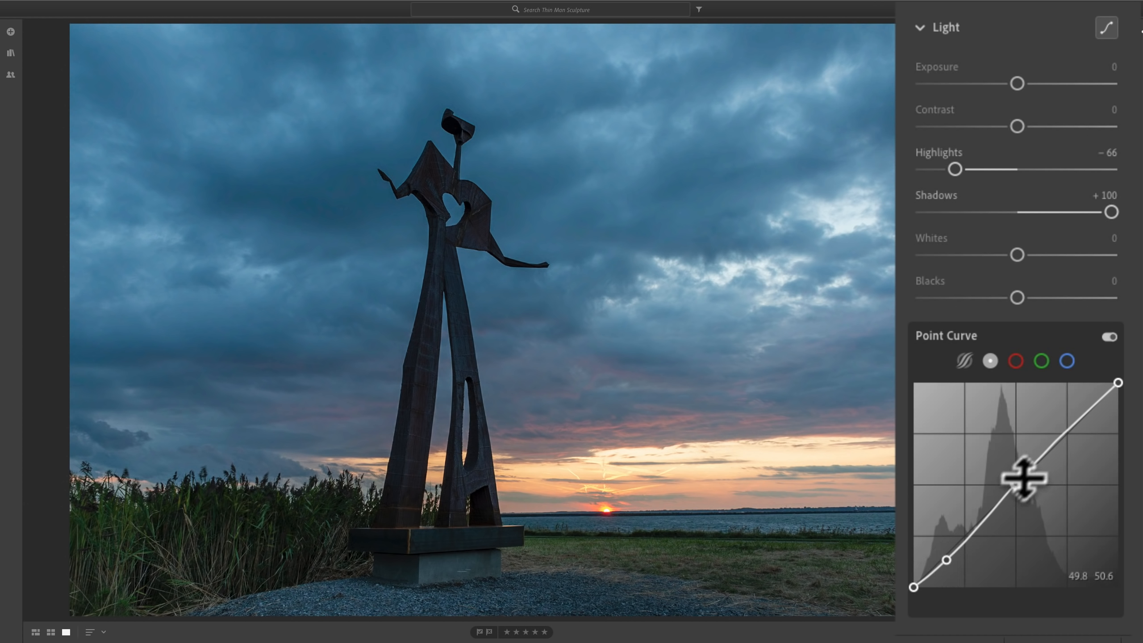
pyautogui.click(1080, 420)
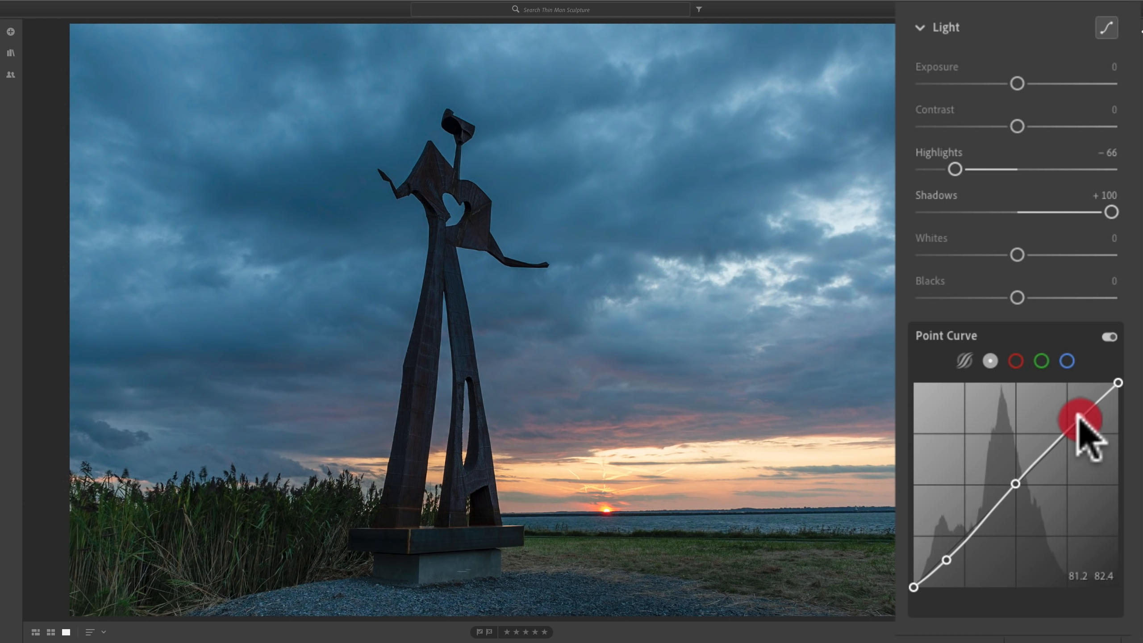
pyautogui.moveTo(1076, 416); pyautogui.dragTo(1077, 401)
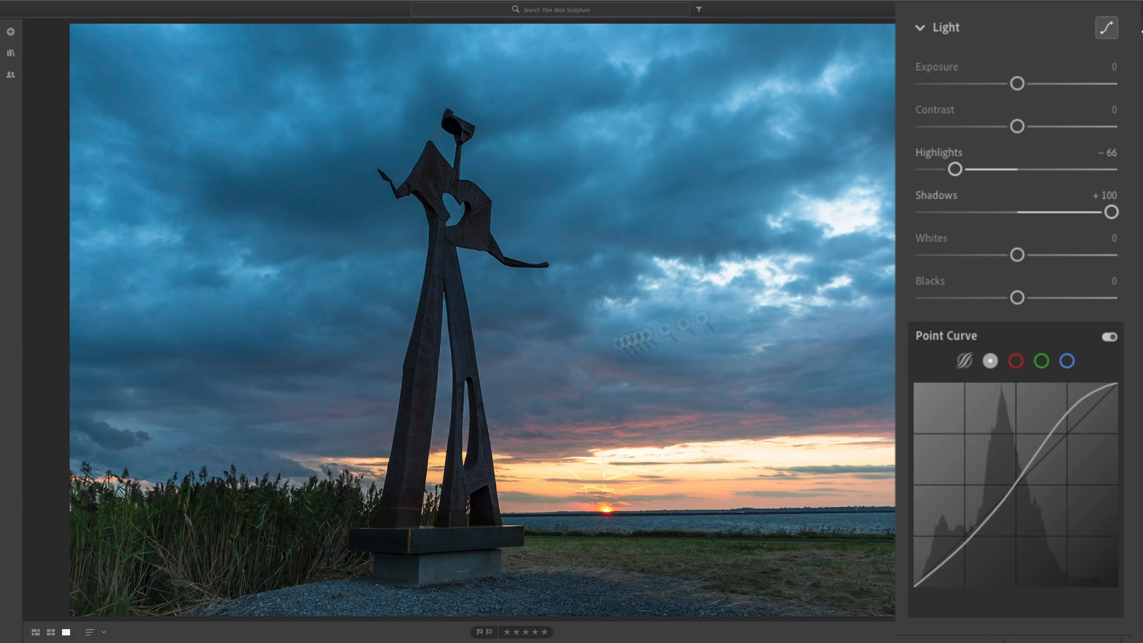
# Compare the photo with the point curve off and on, leave the curve enabled and hide its graph
pyautogui.click(1109, 338)
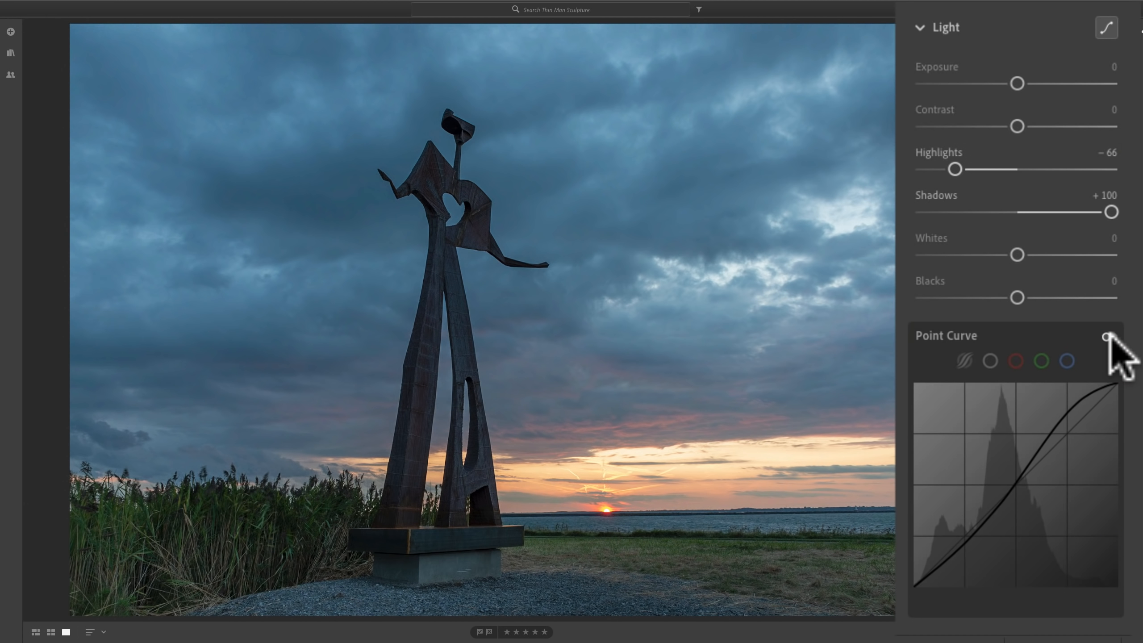
pyautogui.click(1108, 336)
pyautogui.click(1108, 336)
pyautogui.click(1108, 337)
pyautogui.click(1109, 337)
pyautogui.click(1108, 336)
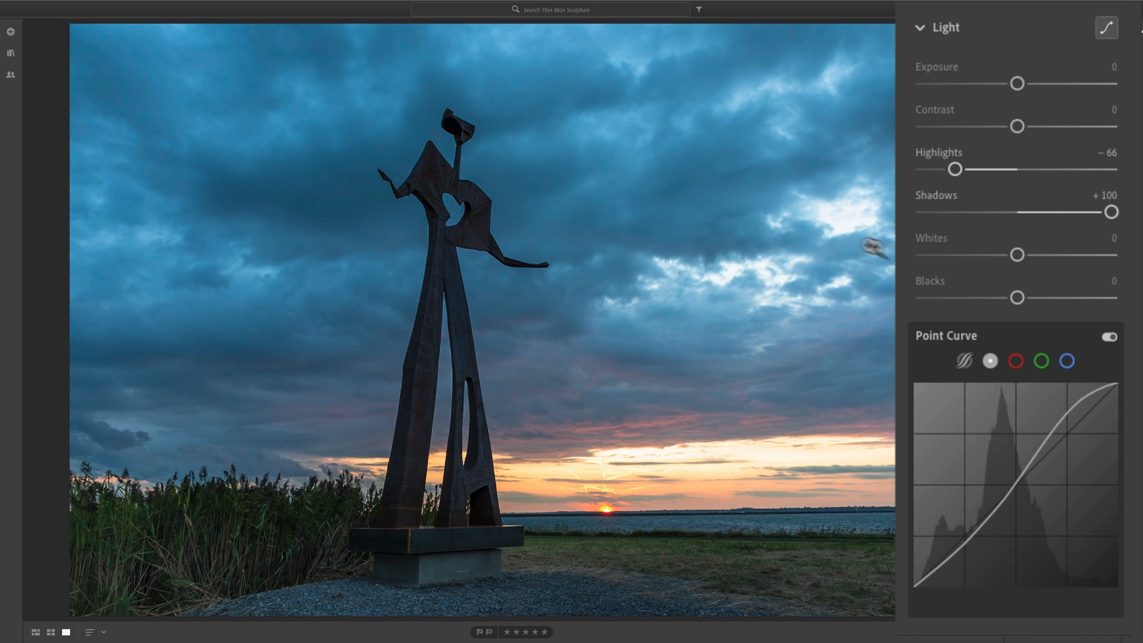
pyautogui.click(1108, 337)
pyautogui.click(1107, 337)
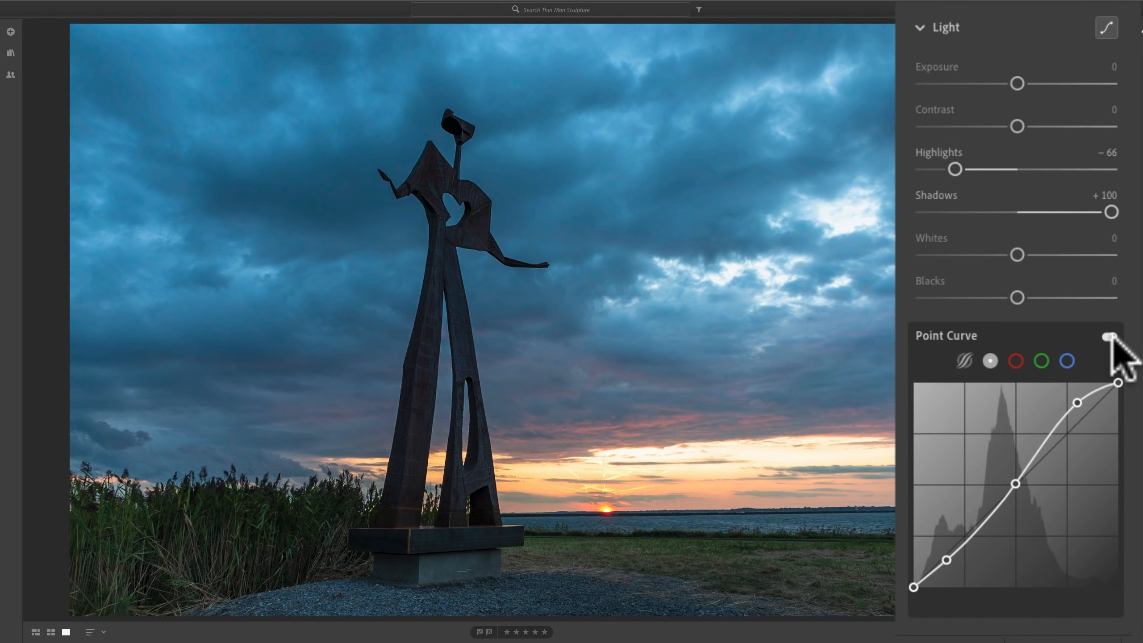
pyautogui.click(1108, 26)
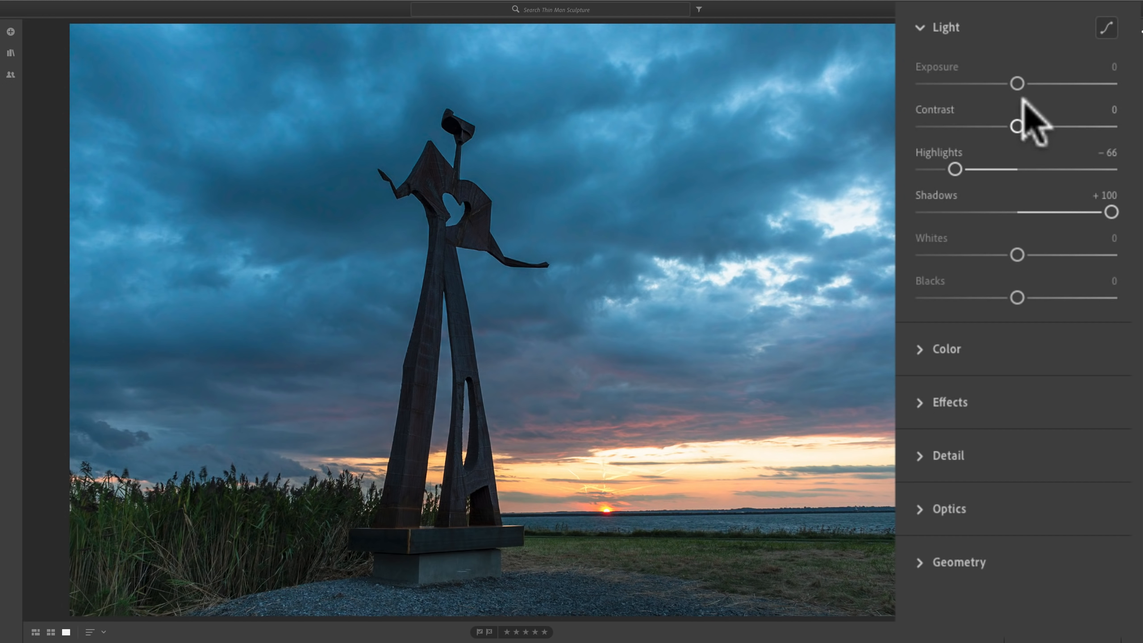
# Try an Exposure of +0.80 on the photo and reset it to 0
pyautogui.moveTo(1018, 84); pyautogui.dragTo(1033, 82)
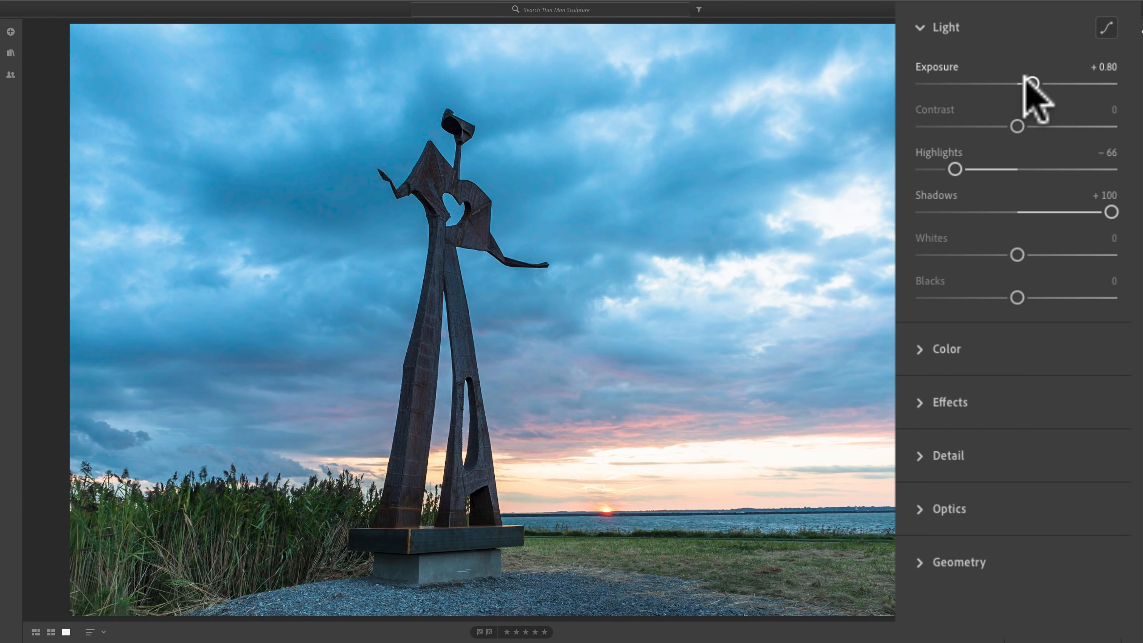
pyautogui.doubleClick(932, 67)
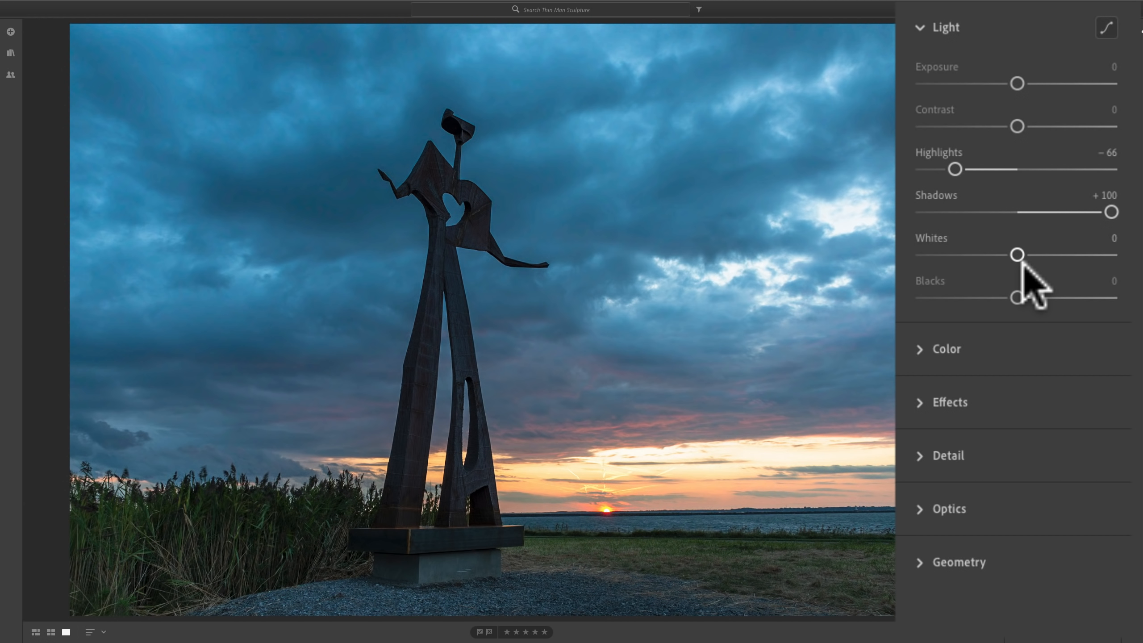
# Set the photo's Whites to +33, using the clipping preview to judge blown highlights in the sky
pyautogui.press('alt')
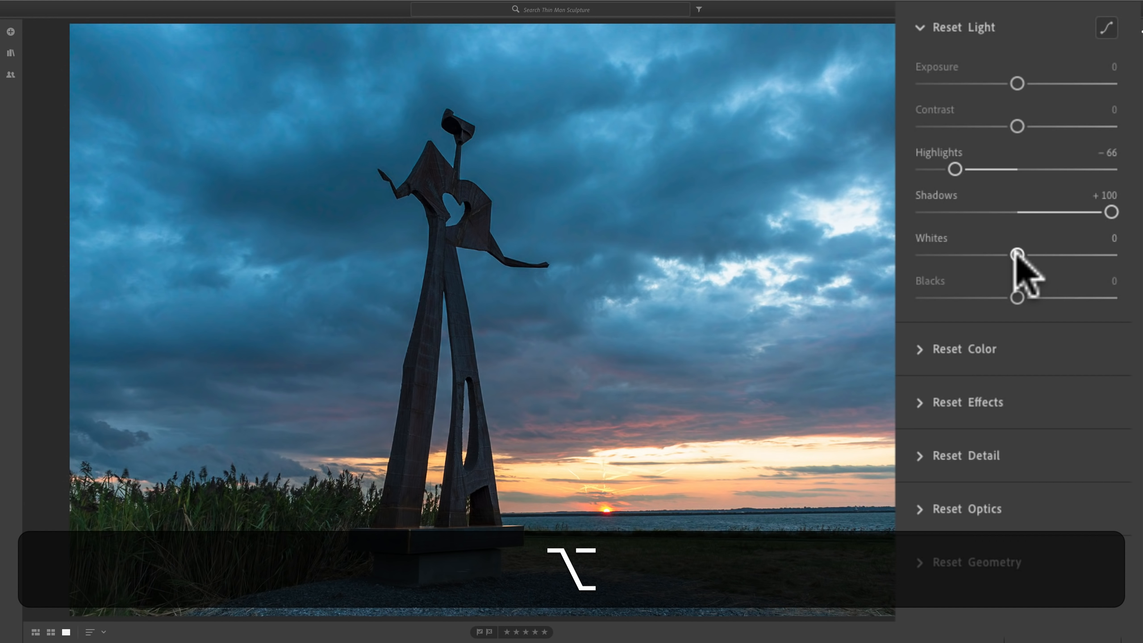
pyautogui.keyDown('alt'); pyautogui.click(1016, 254); pyautogui.keyUp('alt')
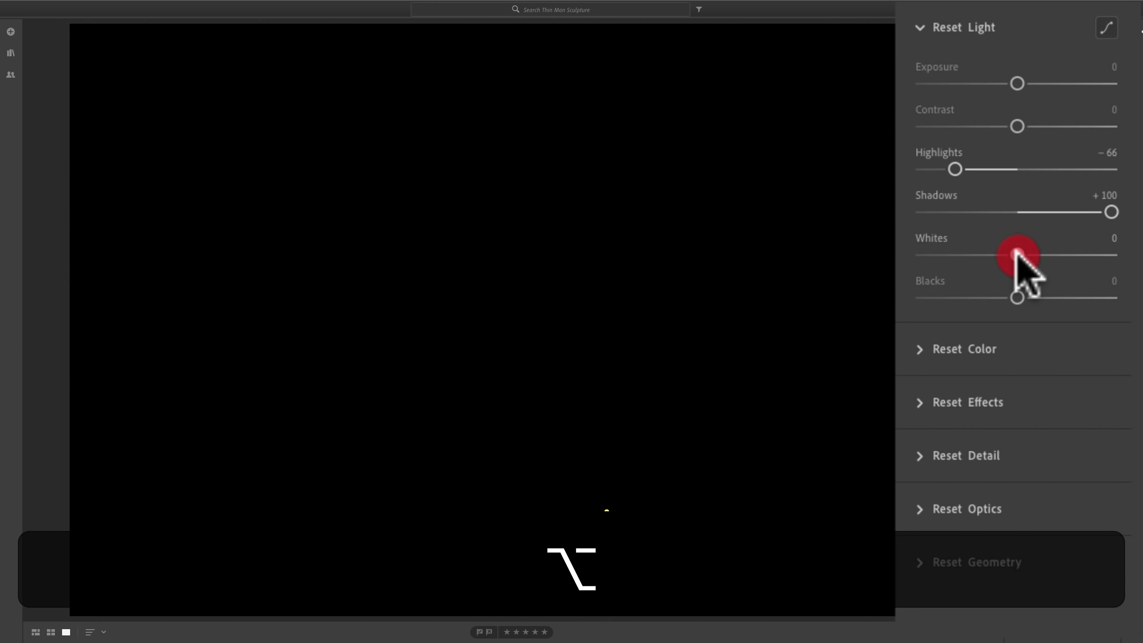
pyautogui.moveTo(1016, 255); pyautogui.dragTo(1072, 255)
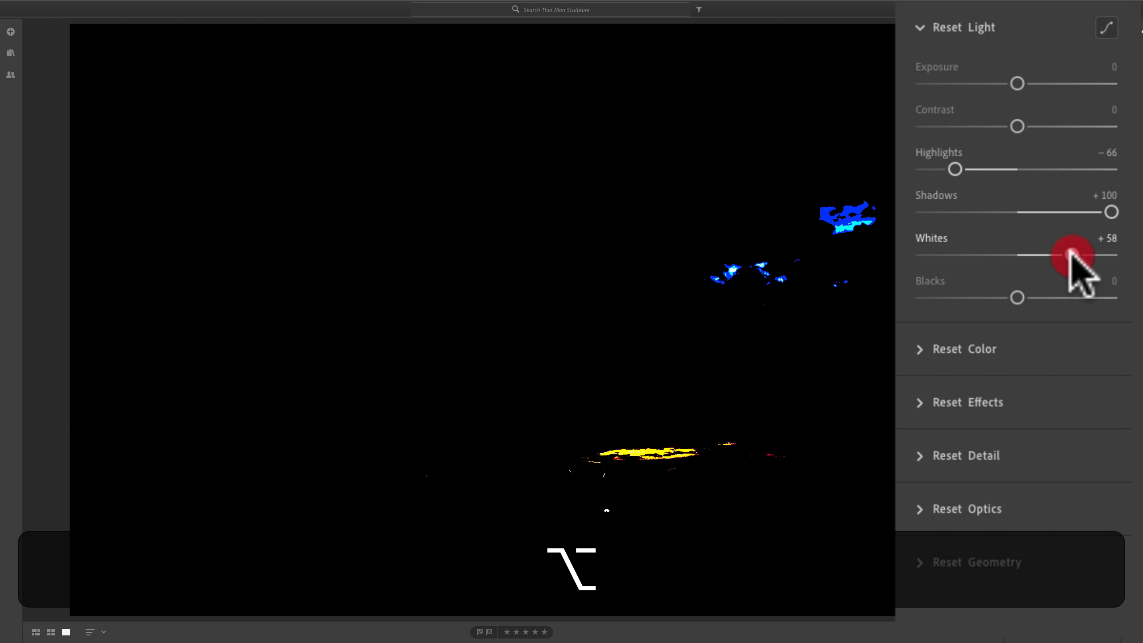
pyautogui.moveTo(1072, 254); pyautogui.dragTo(1079, 255)
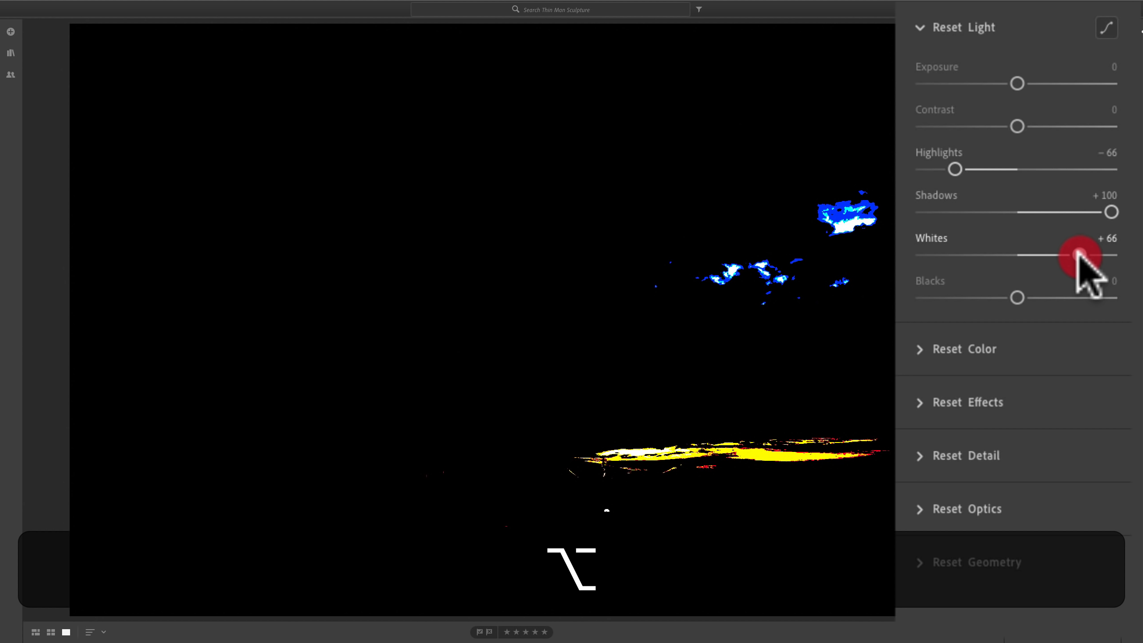
pyautogui.moveTo(1079, 254); pyautogui.dragTo(1048, 255)
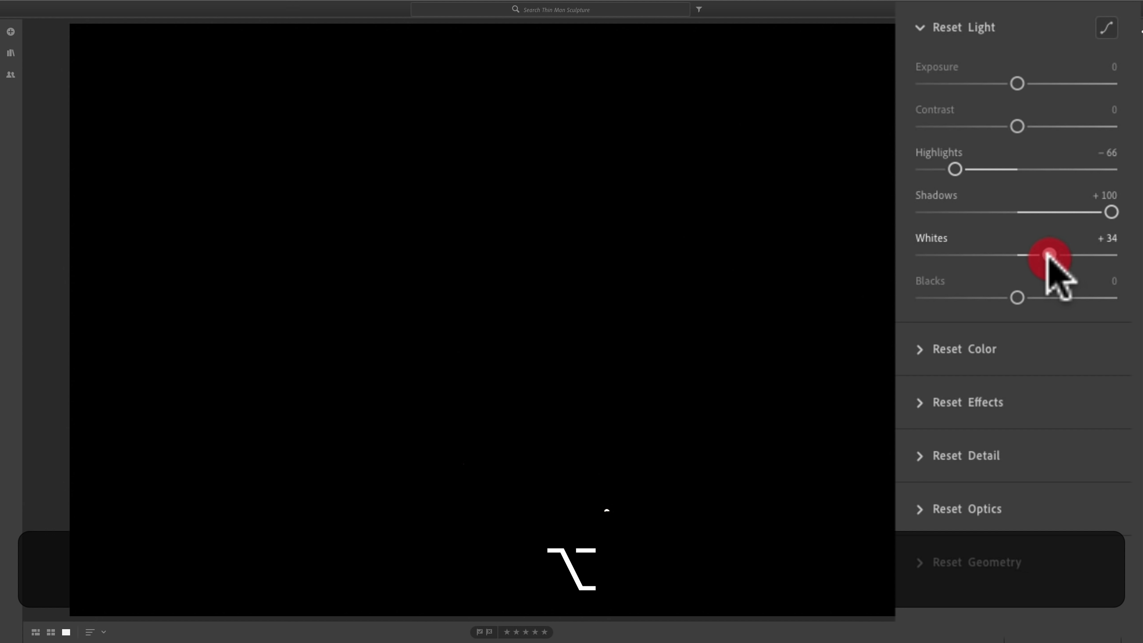
pyautogui.moveTo(1048, 255); pyautogui.dragTo(1048, 254)
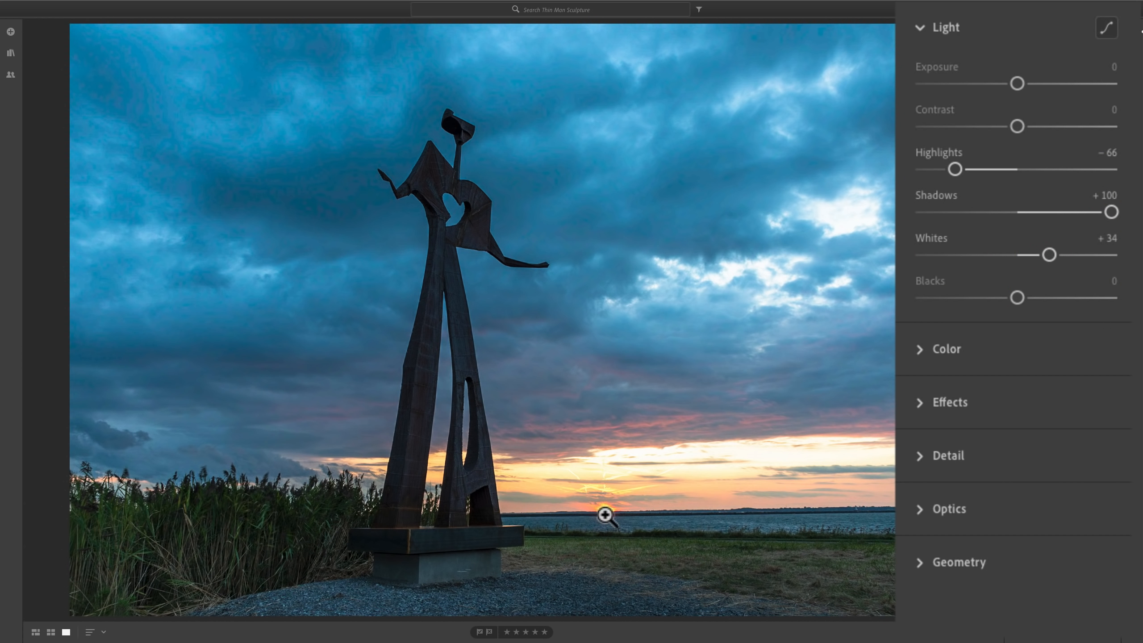
pyautogui.press('alt')
pyautogui.moveTo(1048, 255); pyautogui.dragTo(1047, 254)
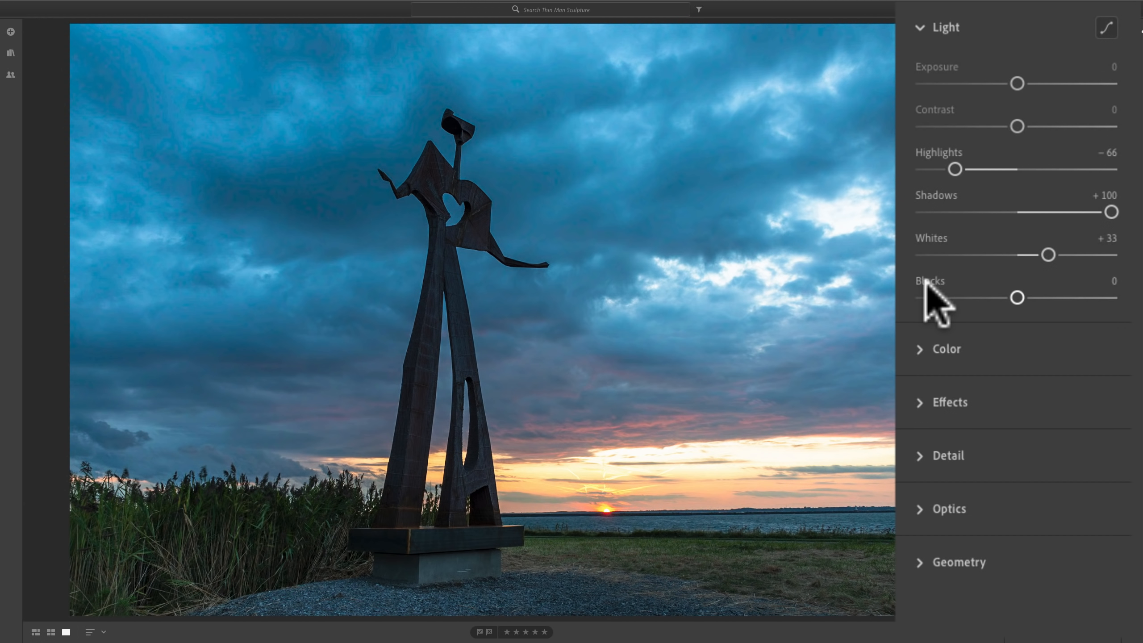
# Set the photo's Blacks to −15 using the clipping preview, and recheck highlight clipping with Highlights kept at −66
pyautogui.press('alt')
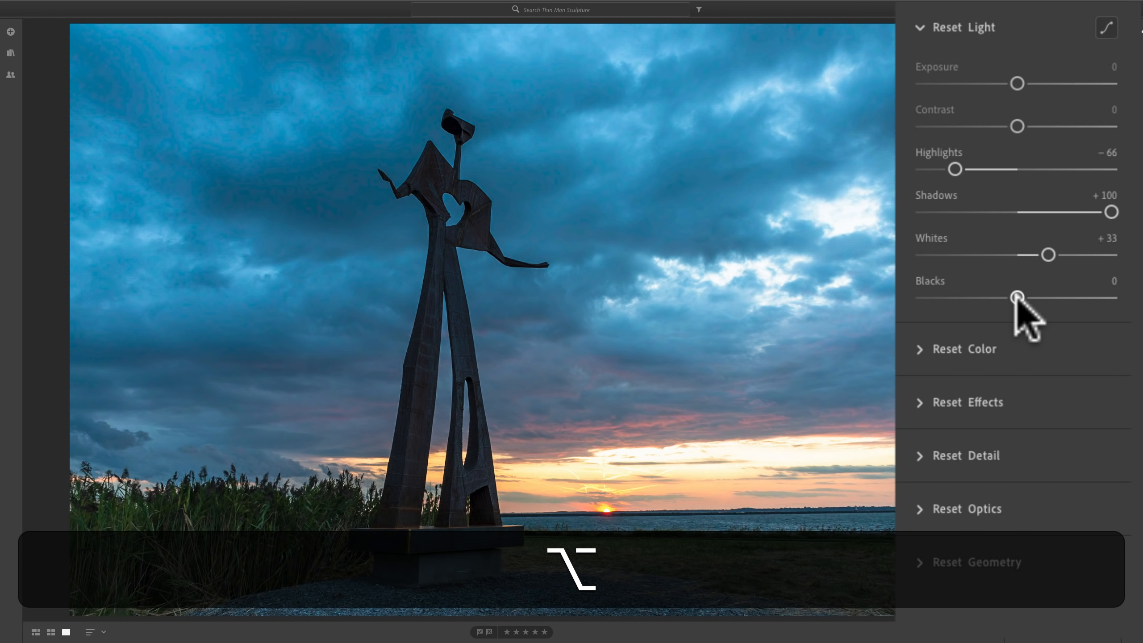
pyautogui.moveTo(1016, 299)
pyautogui.mouseDown()
pyautogui.moveTo(983, 300)
pyautogui.moveTo(1003, 298)
pyautogui.mouseUp()
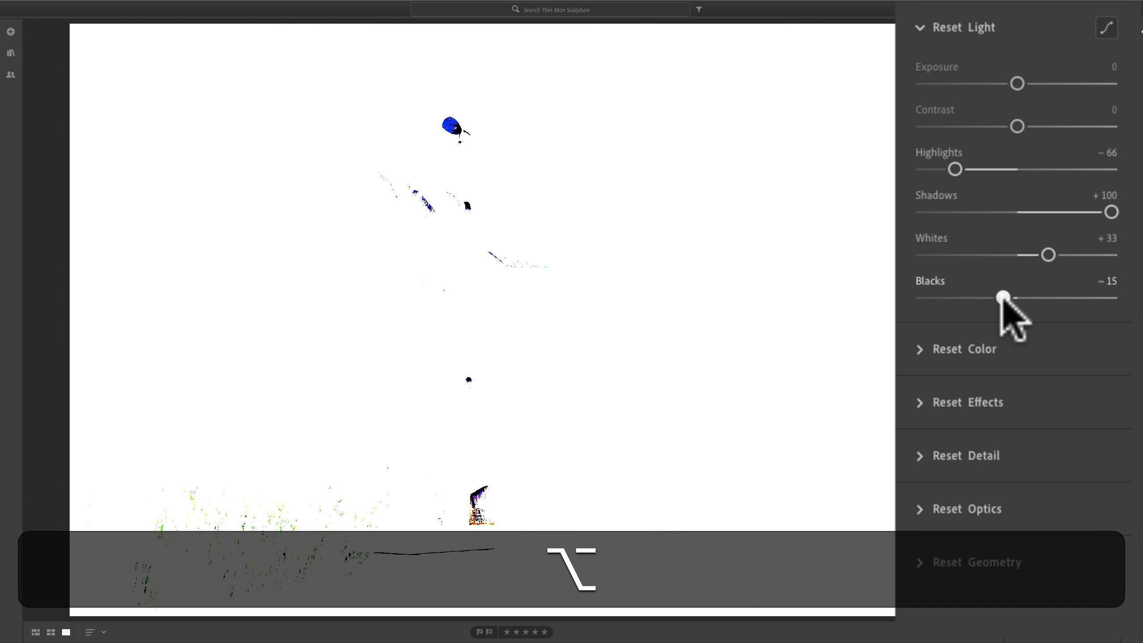
pyautogui.moveTo(1002, 299); pyautogui.dragTo(1000, 293)
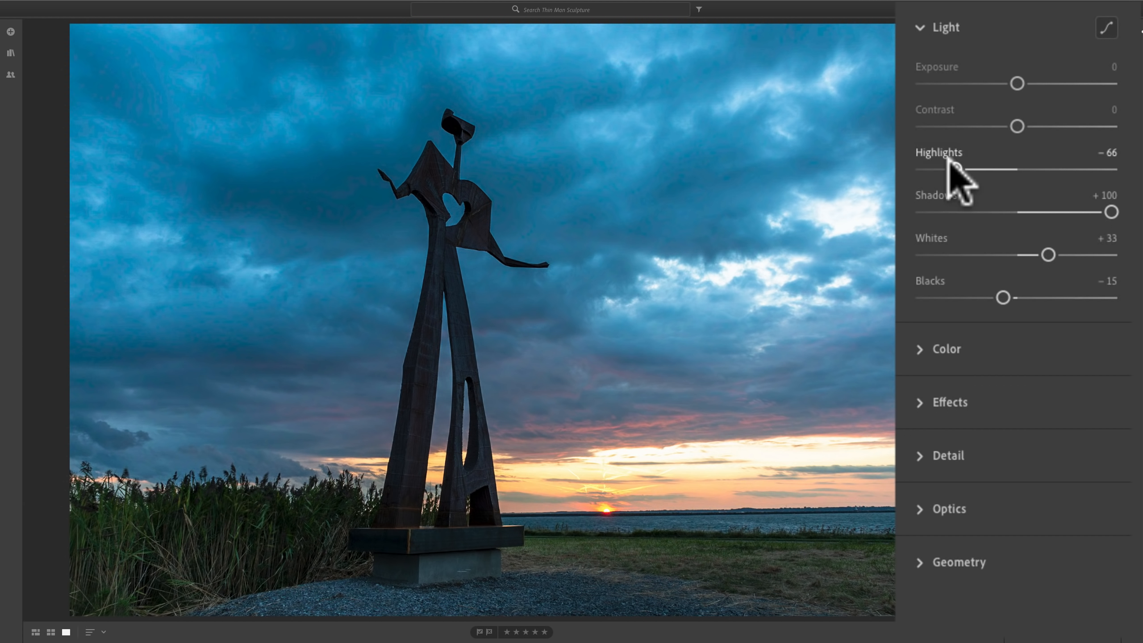
pyautogui.press('alt')
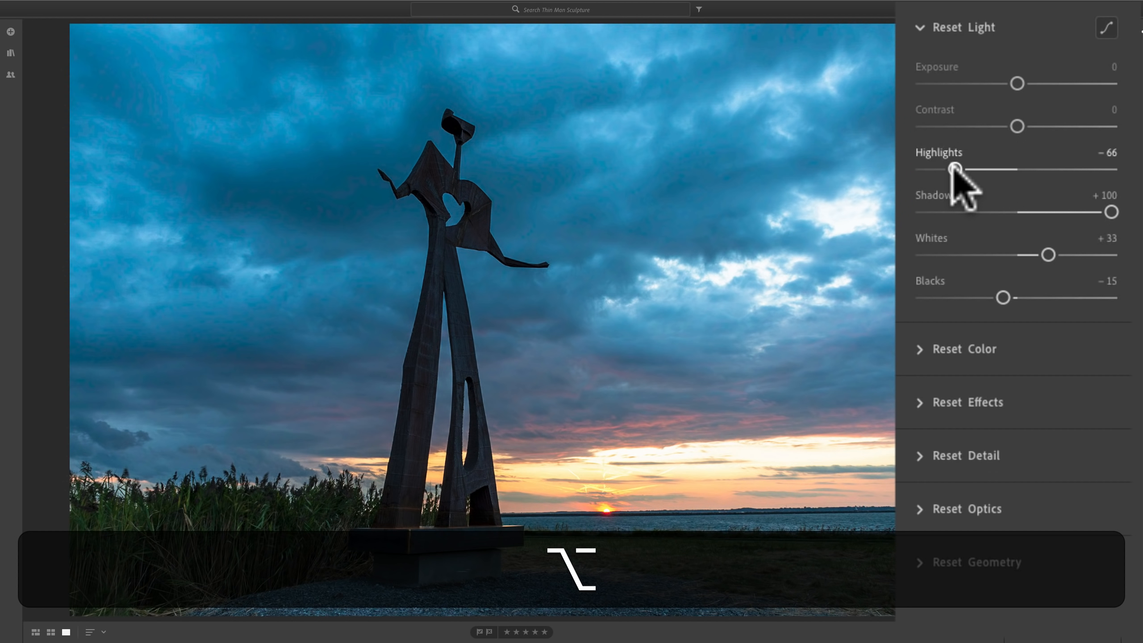
pyautogui.moveTo(953, 169); pyautogui.dragTo(953, 170)
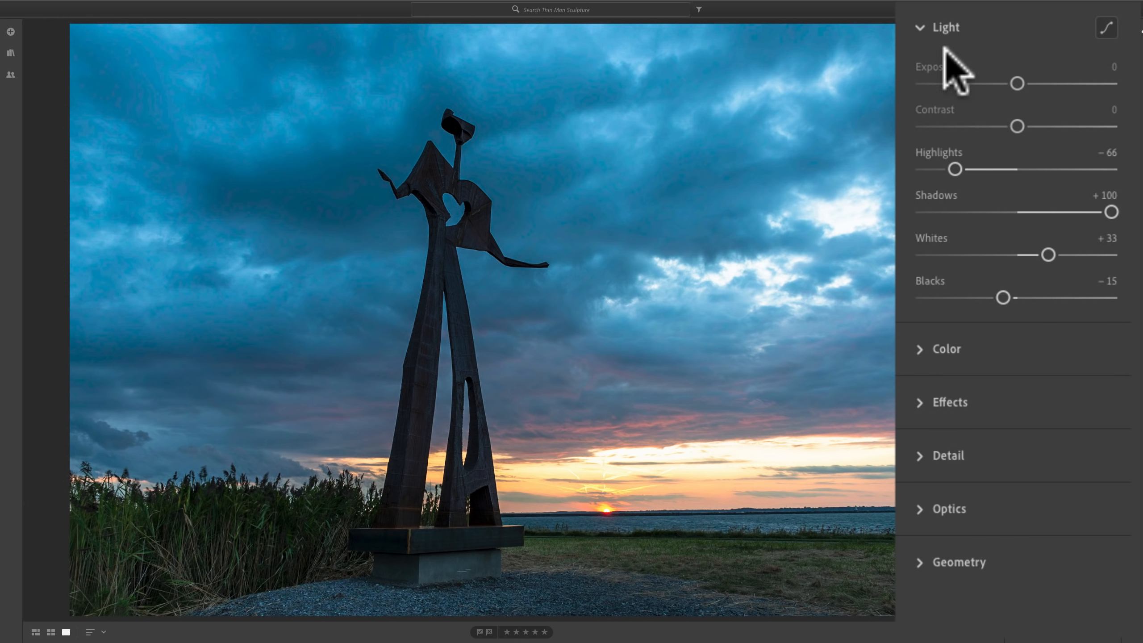
pyautogui.click(920, 26)
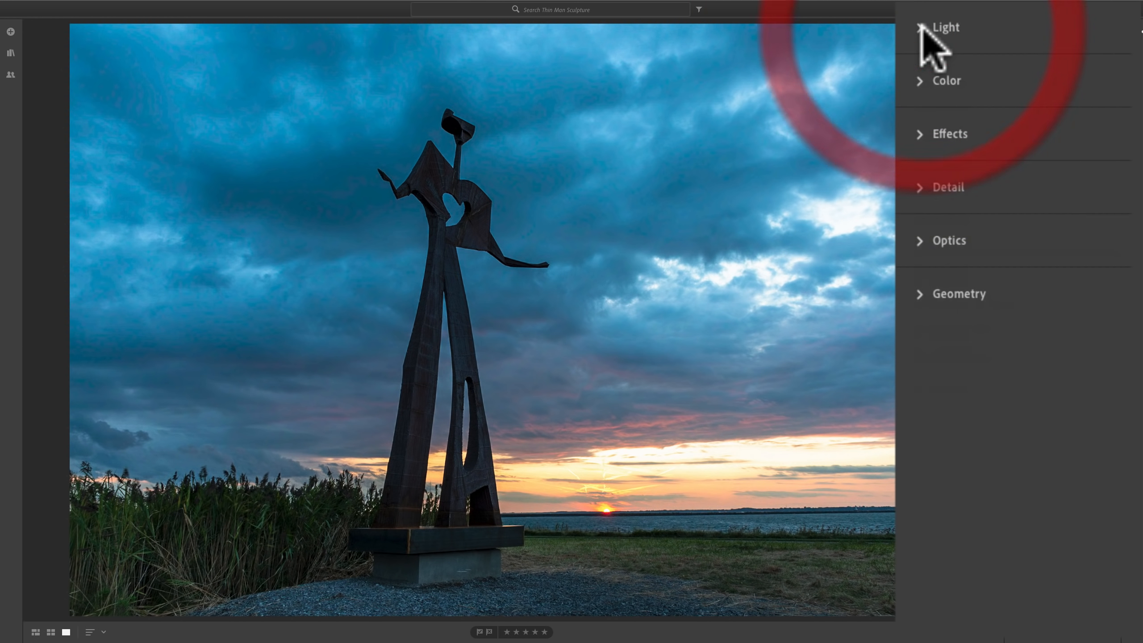
# Sample a neutral white balance from the gray-blue clouds beside the sculpture and fine-tune Temp to 7869
pyautogui.click(919, 79)
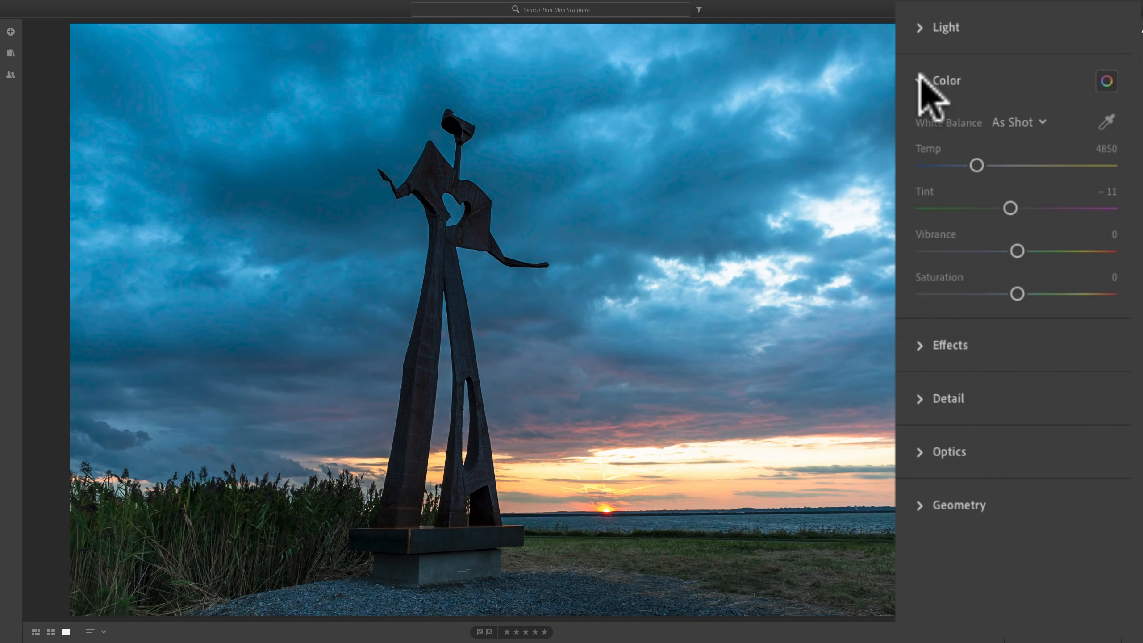
pyautogui.click(1022, 122)
pyautogui.click(1022, 122)
pyautogui.click(1107, 122)
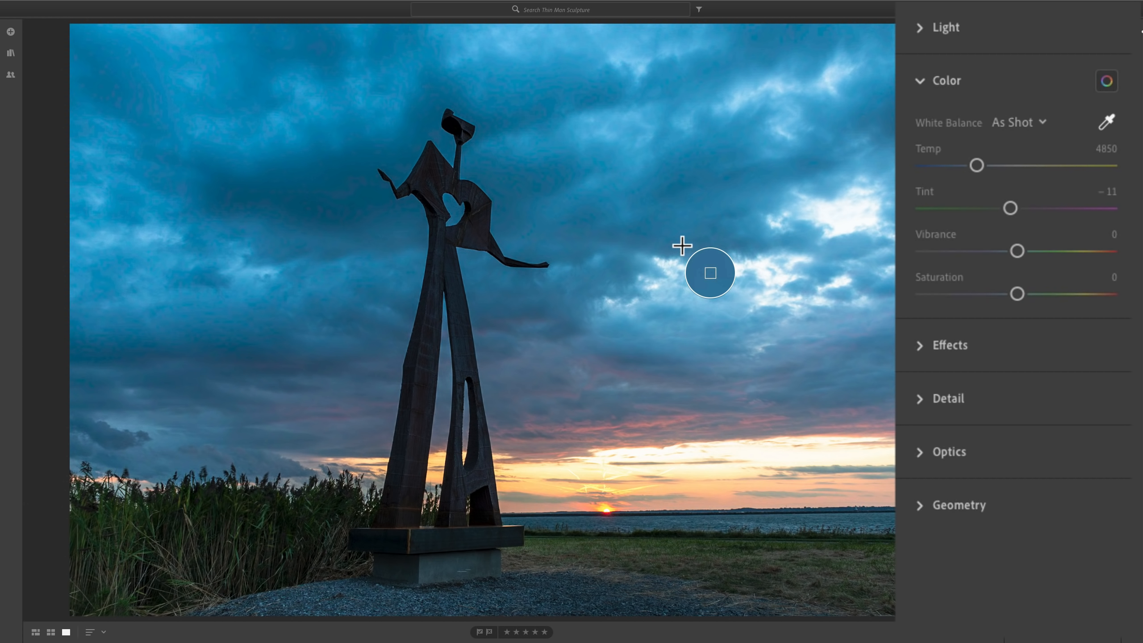
pyautogui.click(691, 309)
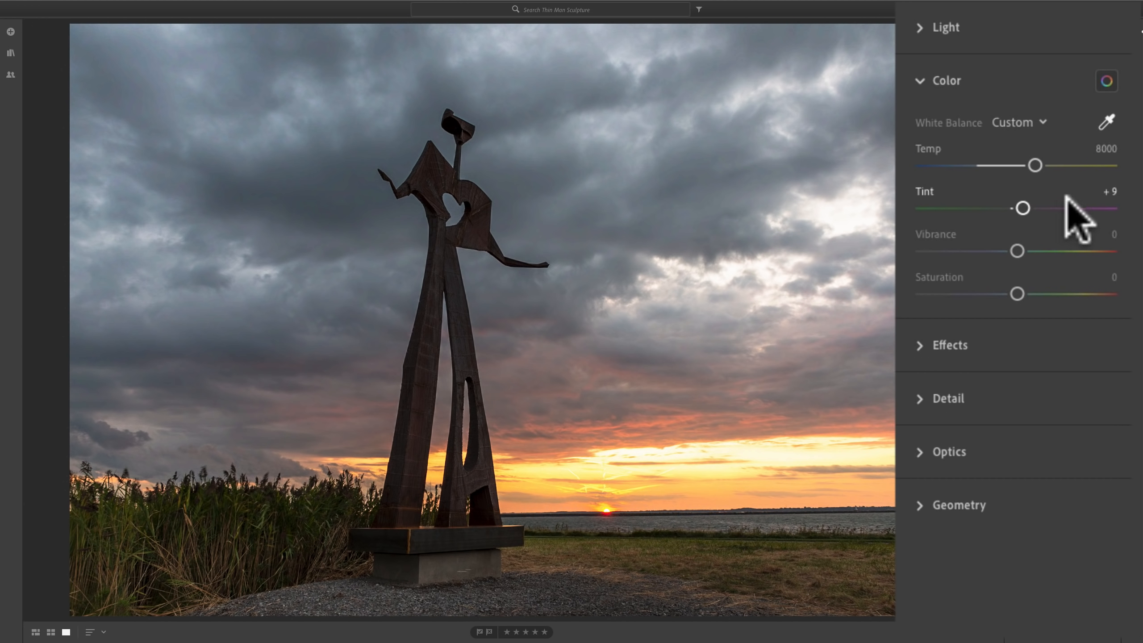
pyautogui.click(1106, 118)
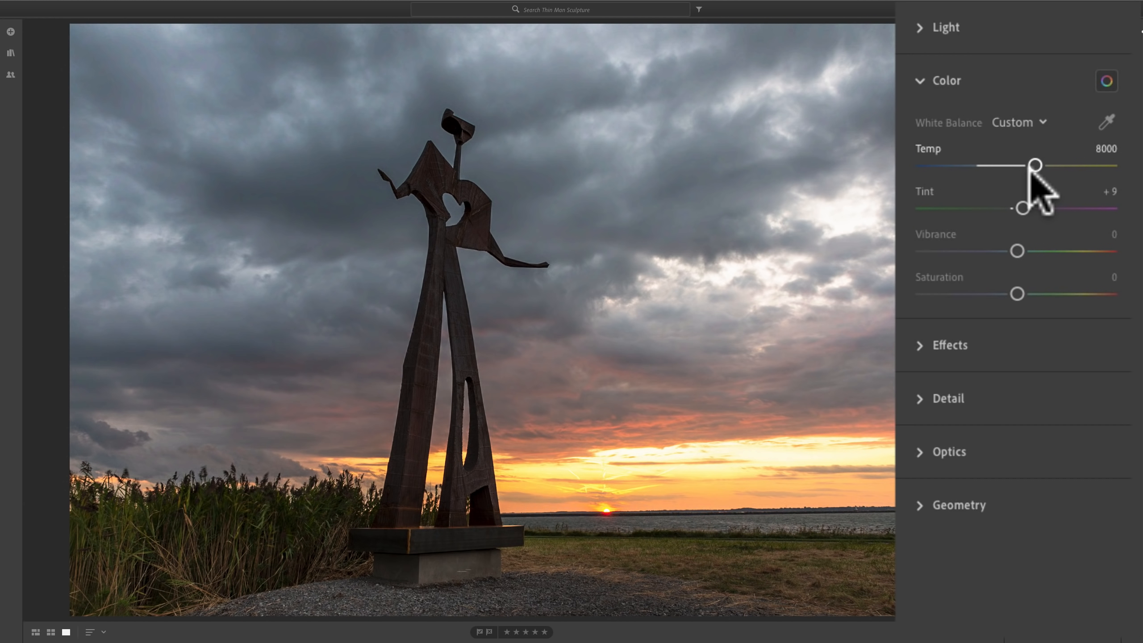
pyautogui.moveTo(1034, 165); pyautogui.dragTo(1033, 165)
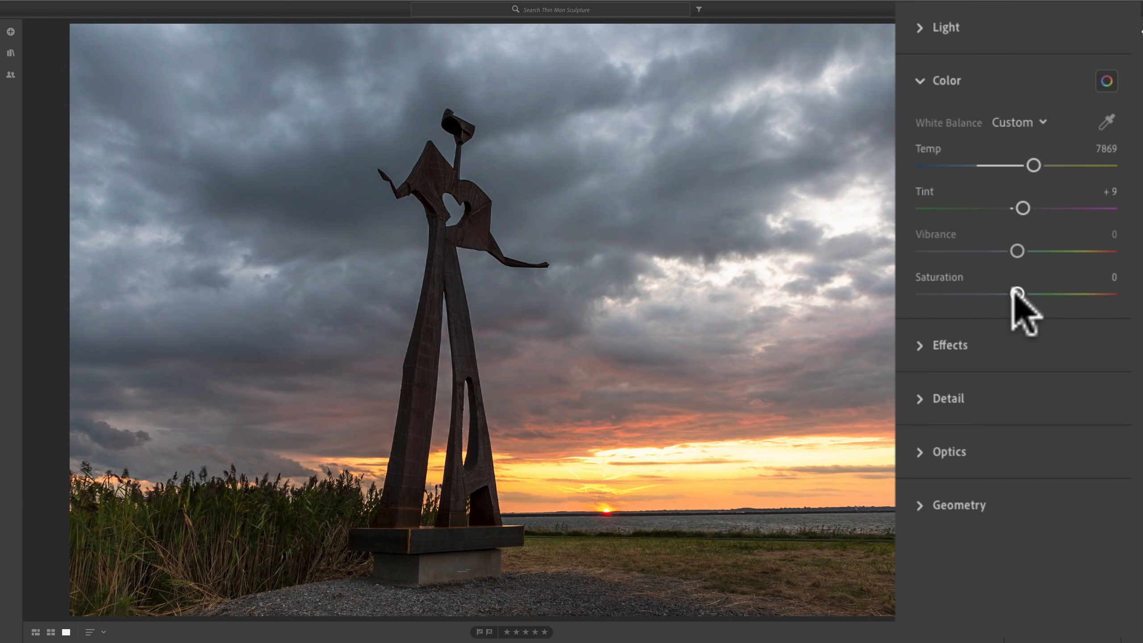
# Try the photo's Saturation and Vibrance at −100 to compare their effects, resetting both to 0
pyautogui.moveTo(1016, 294); pyautogui.dragTo(923, 293)
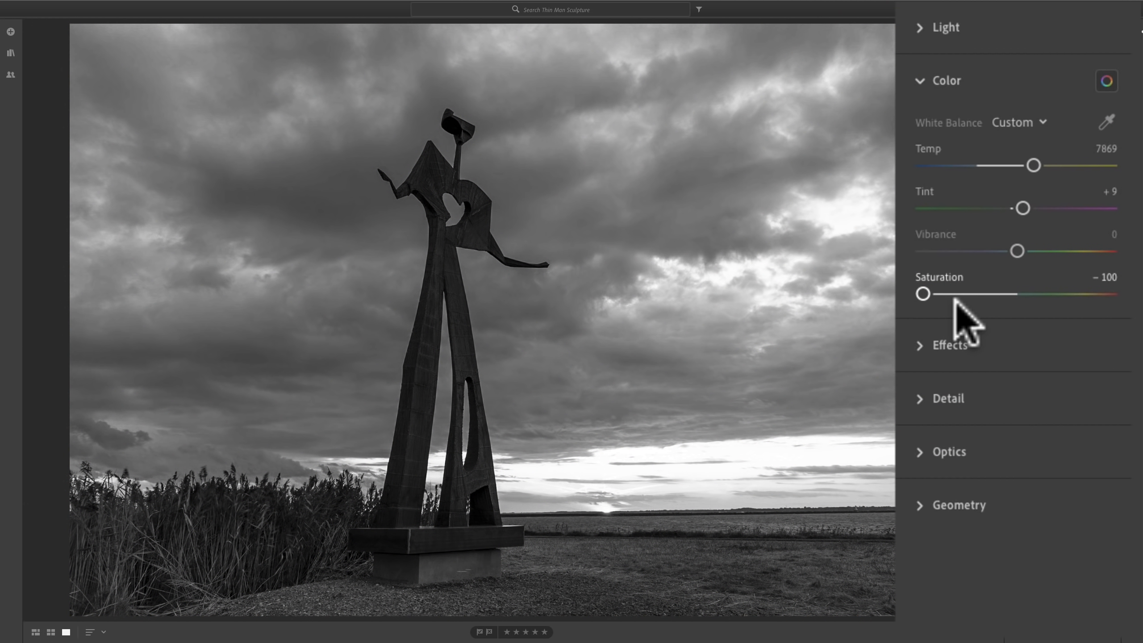
pyautogui.doubleClick(922, 293)
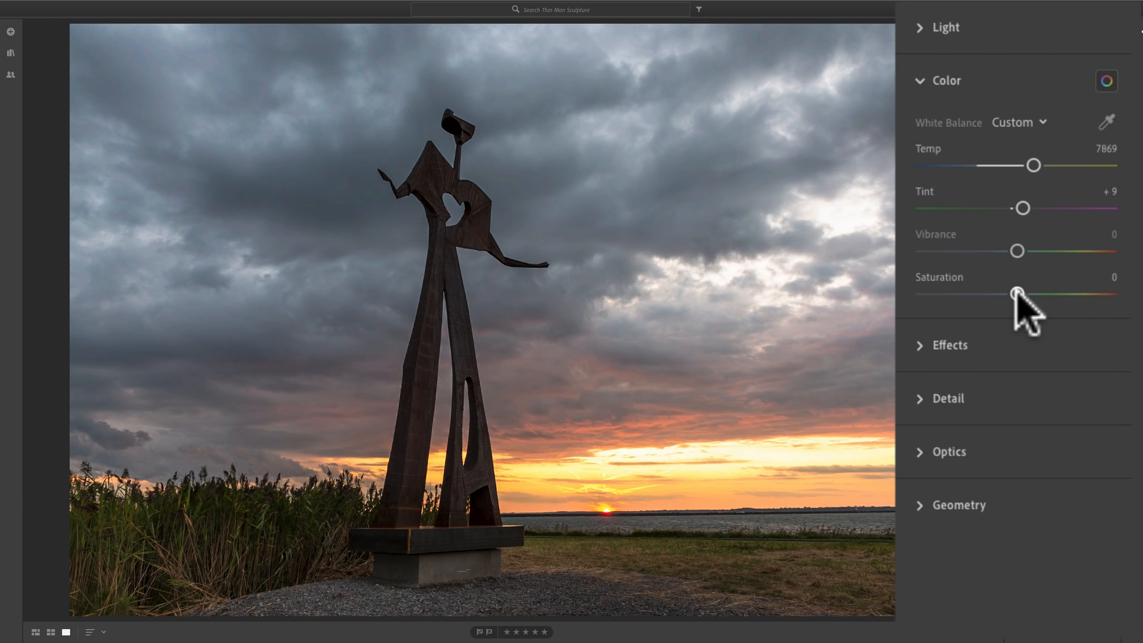
pyautogui.moveTo(1017, 293); pyautogui.dragTo(993, 295)
pyautogui.doubleClick(993, 295)
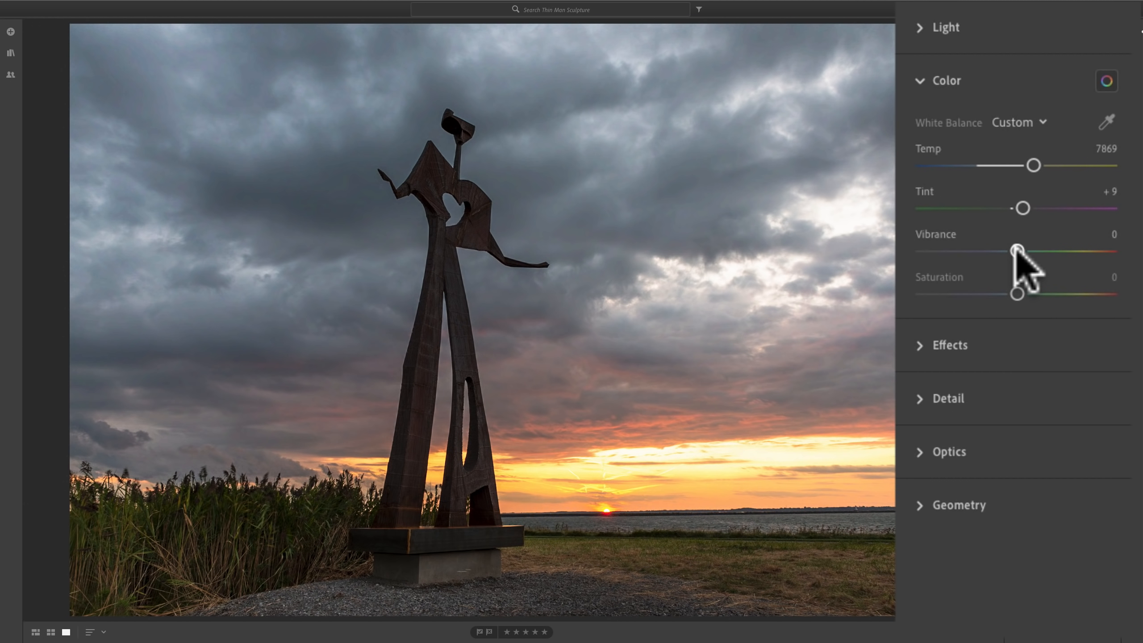
pyautogui.moveTo(1016, 250); pyautogui.dragTo(923, 251)
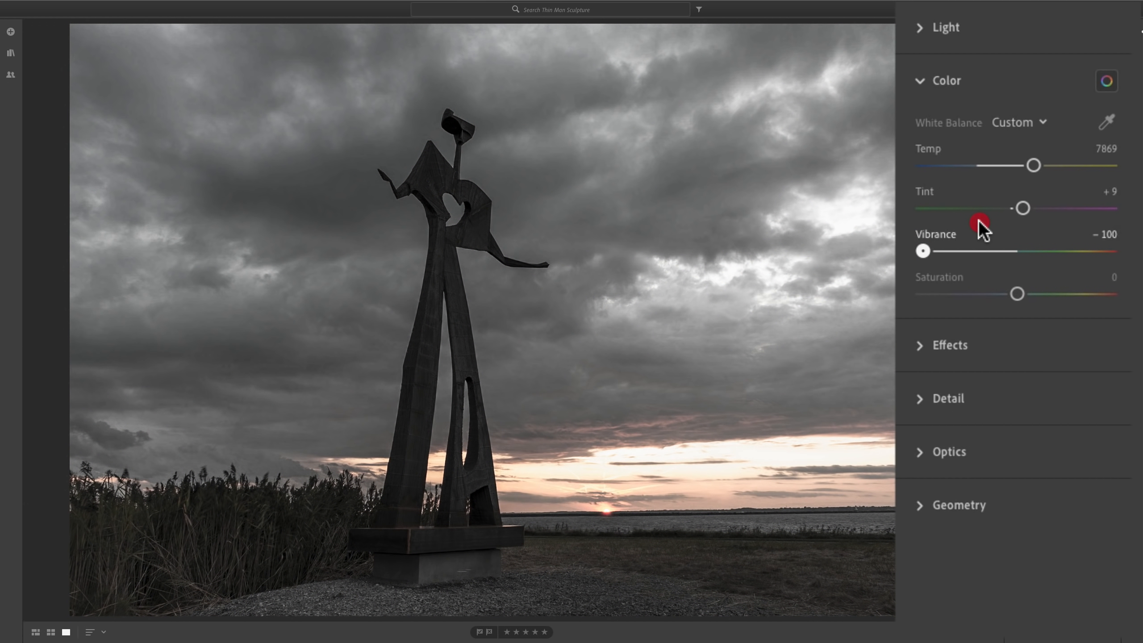
pyautogui.moveTo(982, 224); pyautogui.dragTo(1033, 255)
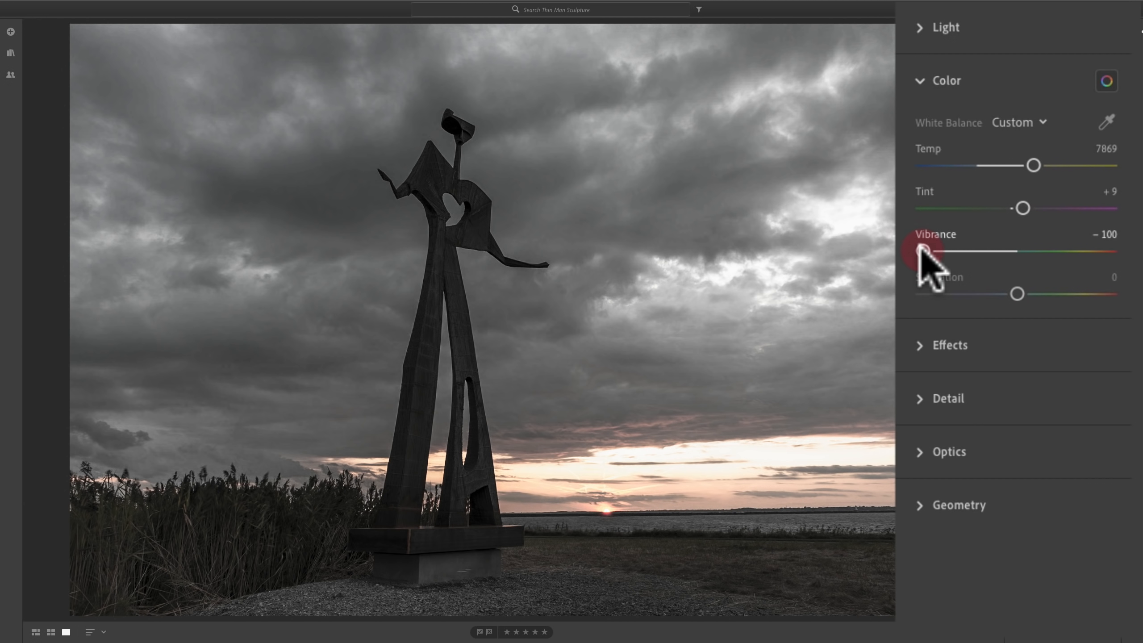
pyautogui.moveTo(924, 252)
pyautogui.mouseDown()
pyautogui.moveTo(1107, 251)
pyautogui.moveTo(1020, 252)
pyautogui.mouseUp()
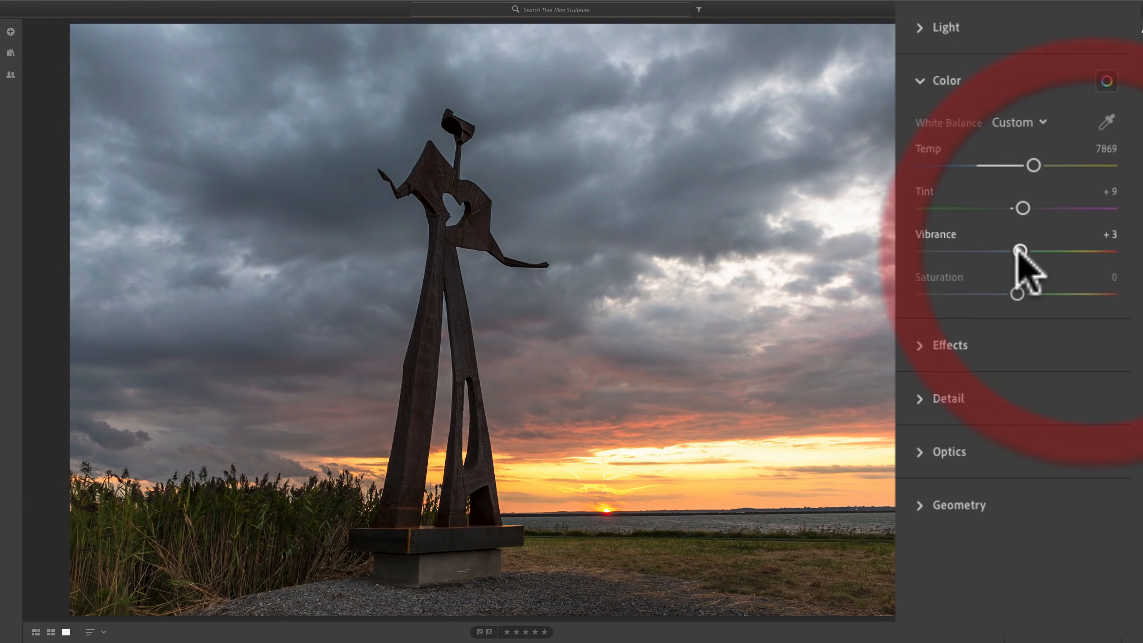
pyautogui.doubleClick(1019, 251)
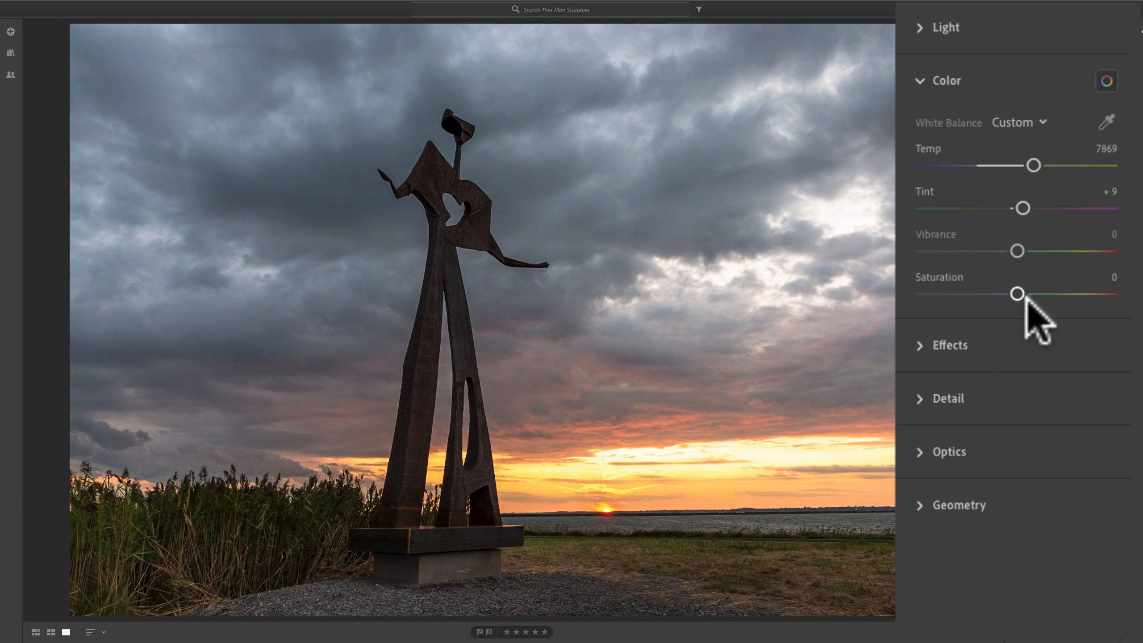
# Set the photo's Saturation to +10 and open the Color Mixer
pyautogui.moveTo(1017, 294); pyautogui.dragTo(1022, 295)
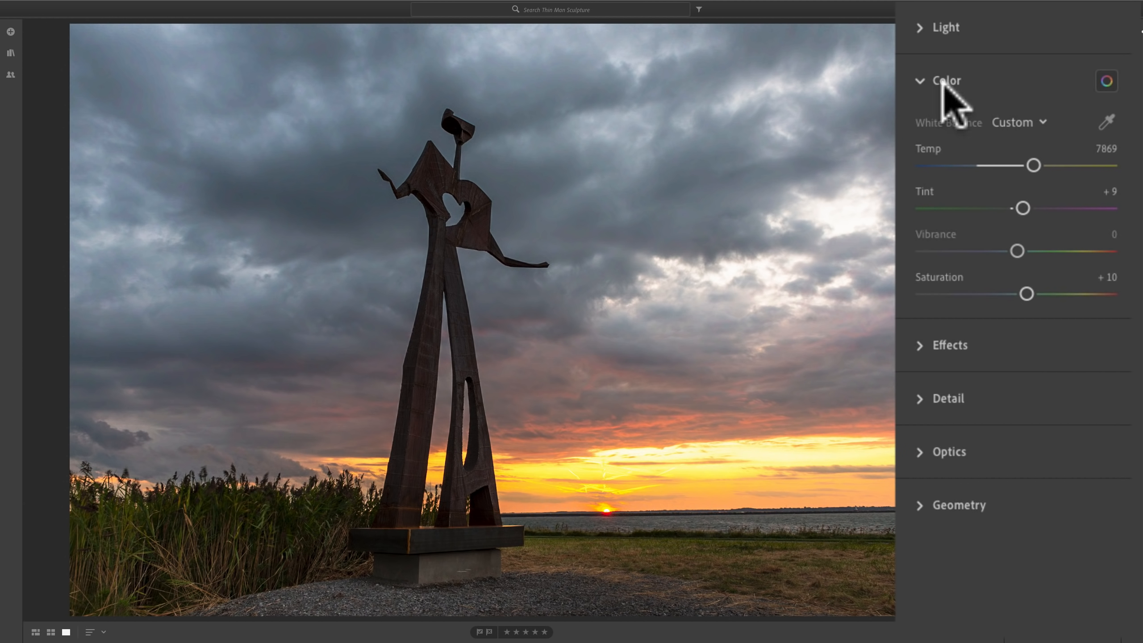
pyautogui.click(1107, 83)
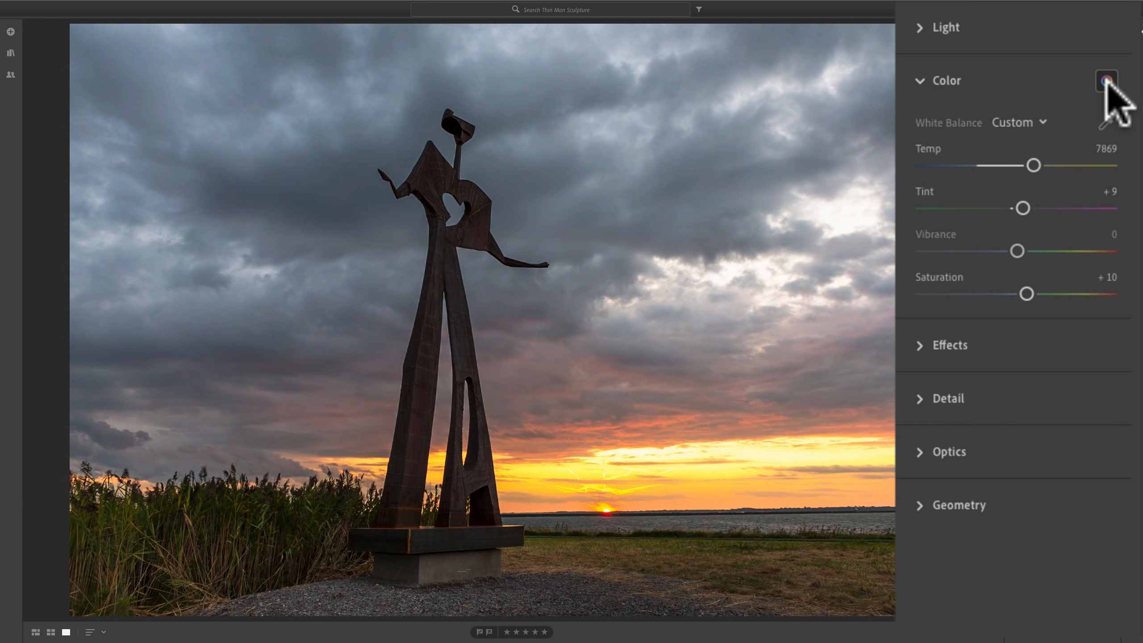
pyautogui.click(1105, 82)
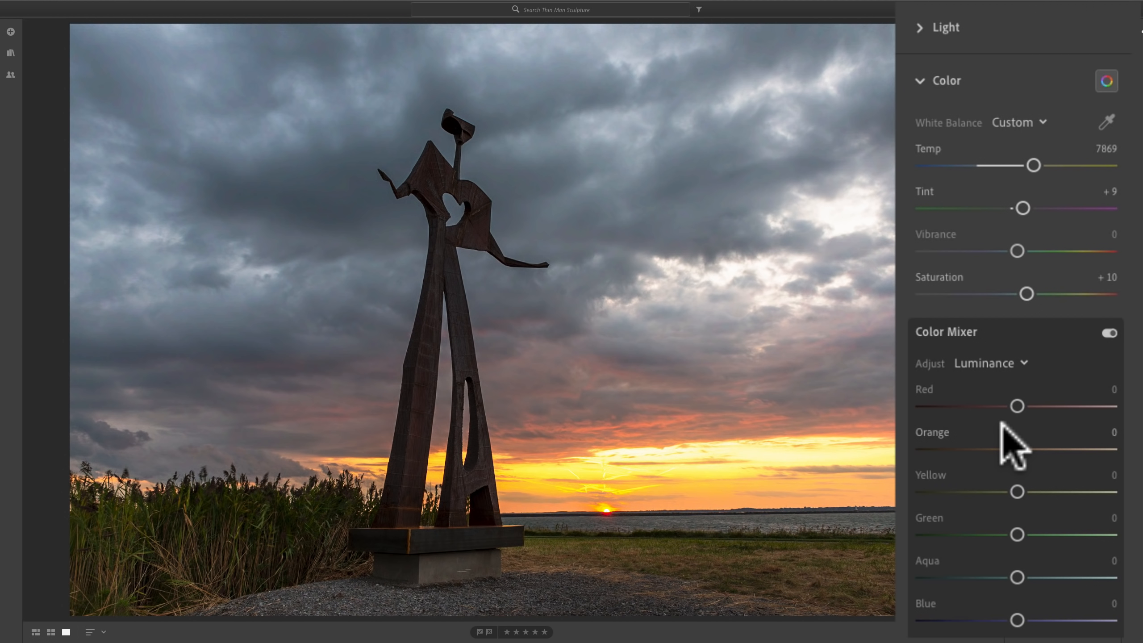
# Try the Color Mixer's Yellow luminance and Yellow saturation, reset both to 0 and close the color controls
pyautogui.click(1008, 365)
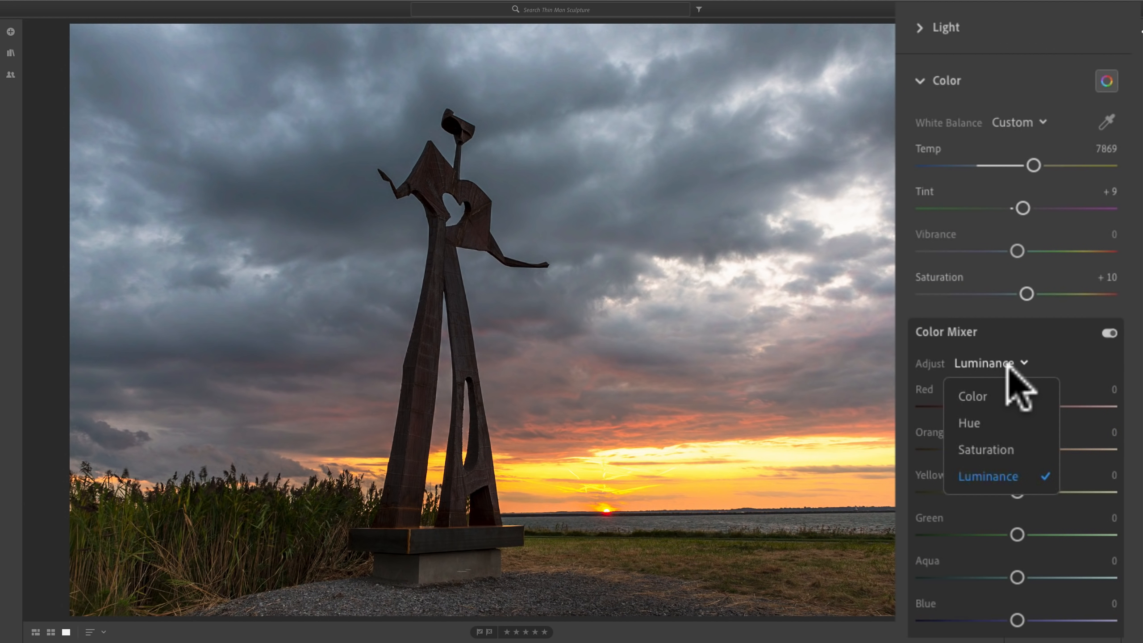
pyautogui.click(1033, 354)
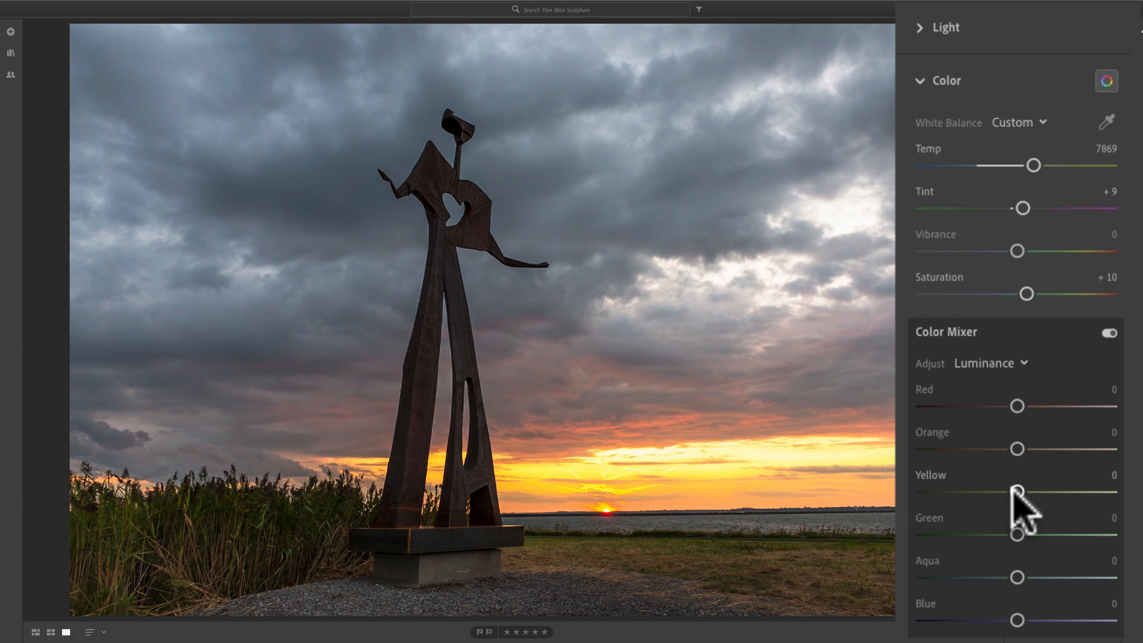
pyautogui.moveTo(1014, 490)
pyautogui.mouseDown()
pyautogui.moveTo(988, 335)
pyautogui.moveTo(1030, 495)
pyautogui.moveTo(1111, 491)
pyautogui.moveTo(1016, 493)
pyautogui.mouseUp()
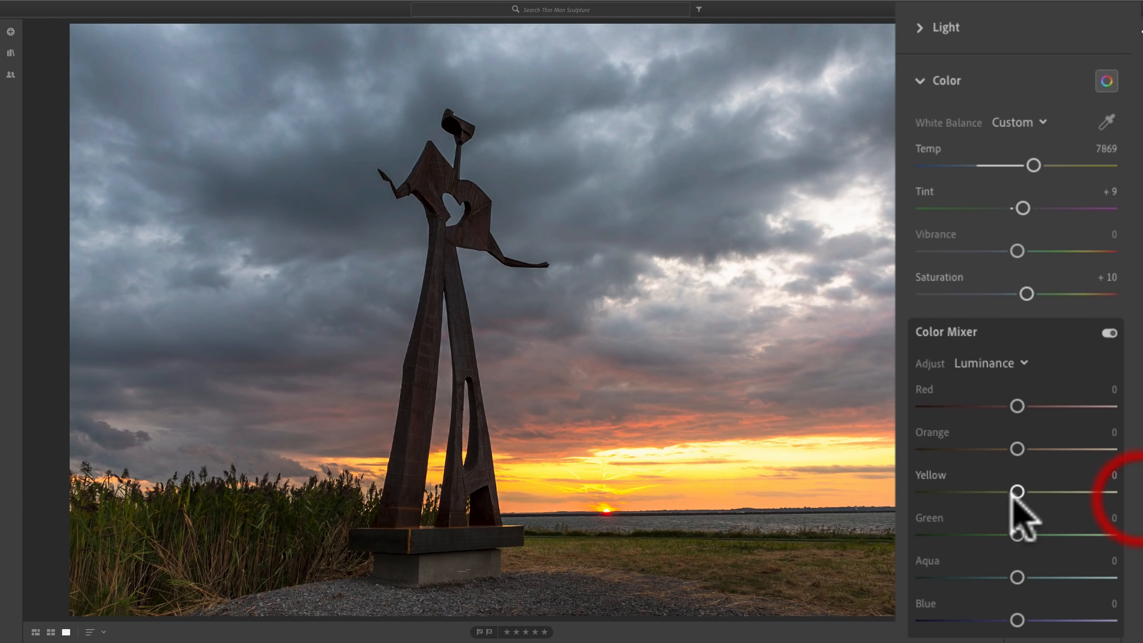
pyautogui.doubleClick(925, 477)
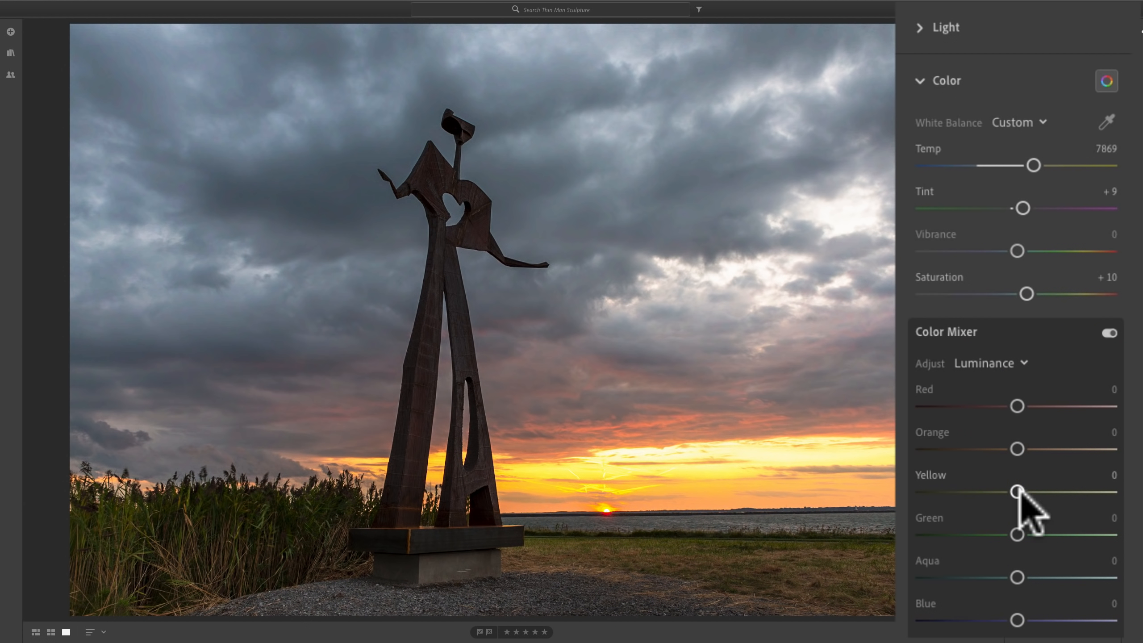
pyautogui.click(997, 361)
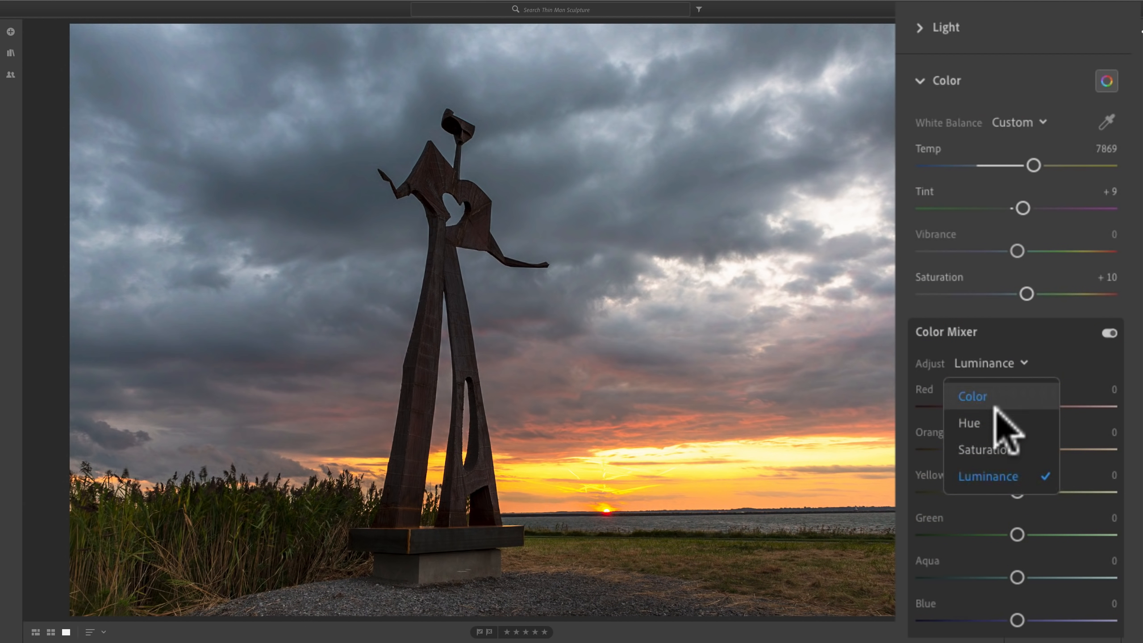
pyautogui.click(993, 446)
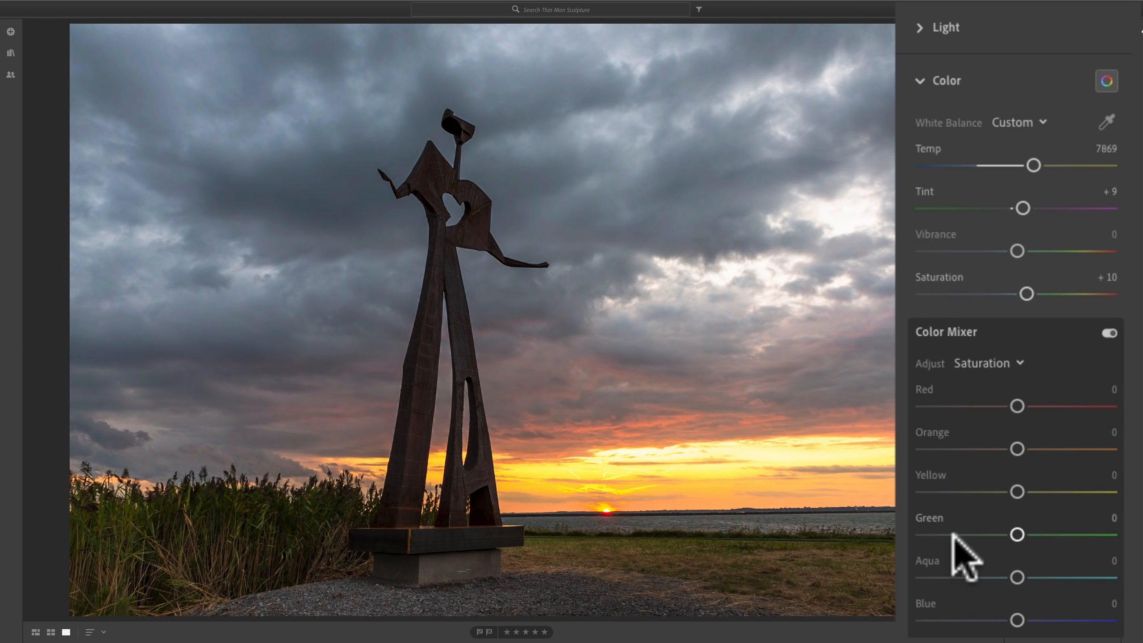
pyautogui.moveTo(1017, 492); pyautogui.dragTo(974, 492)
pyautogui.doubleClick(938, 474)
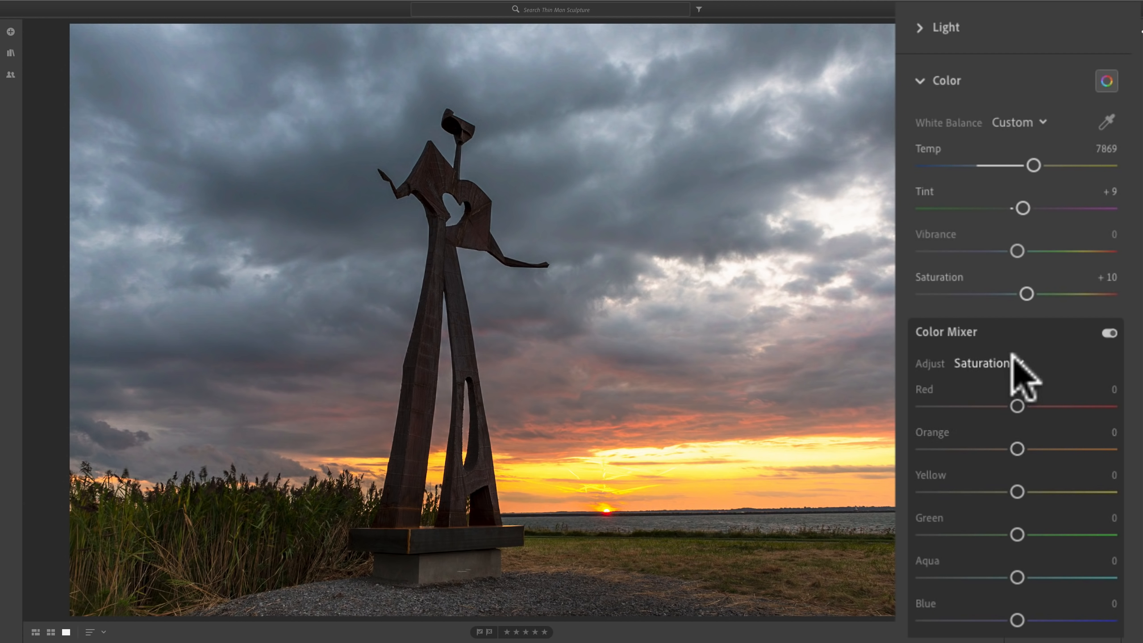
pyautogui.click(1105, 82)
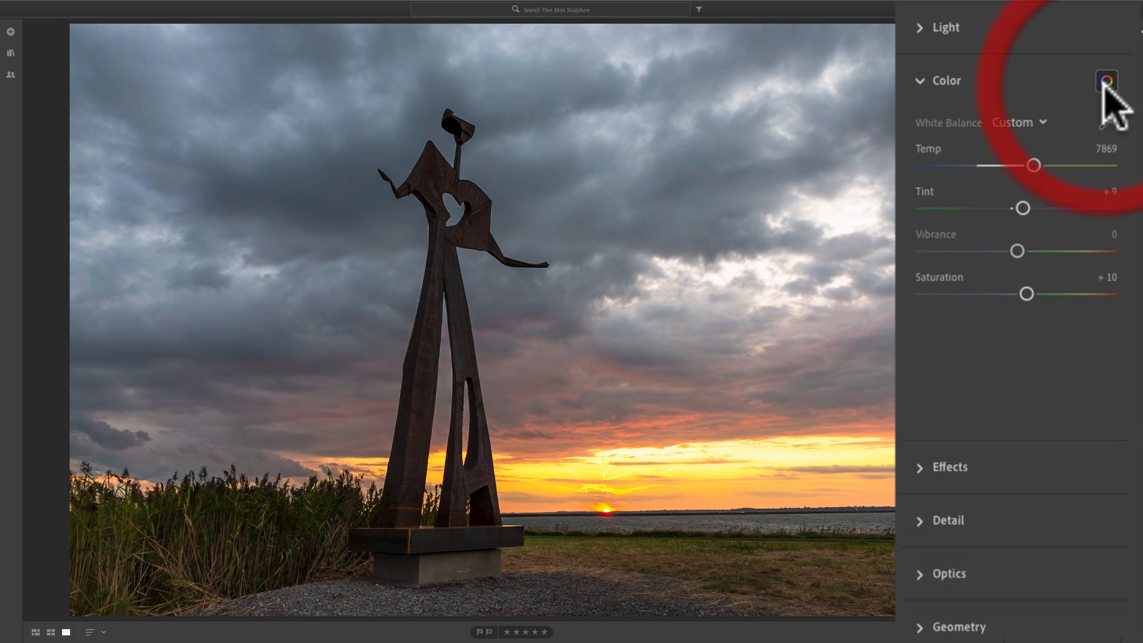
pyautogui.click(920, 80)
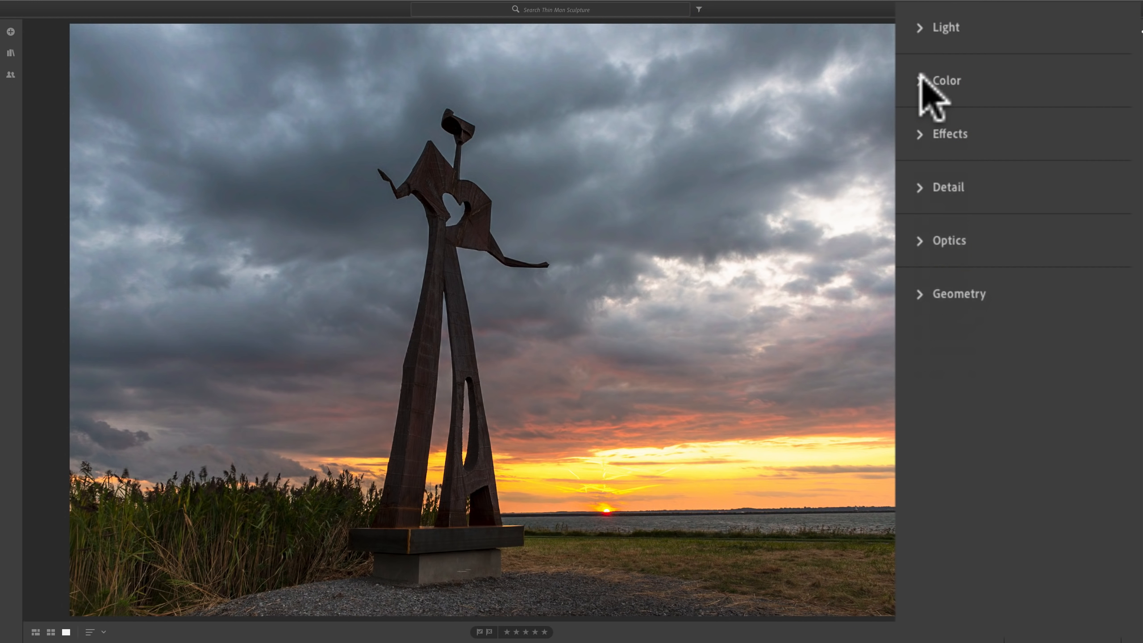
# Set the photo's Clarity to +19, and try Dehaze at −76 before resetting it to 0
pyautogui.click(922, 134)
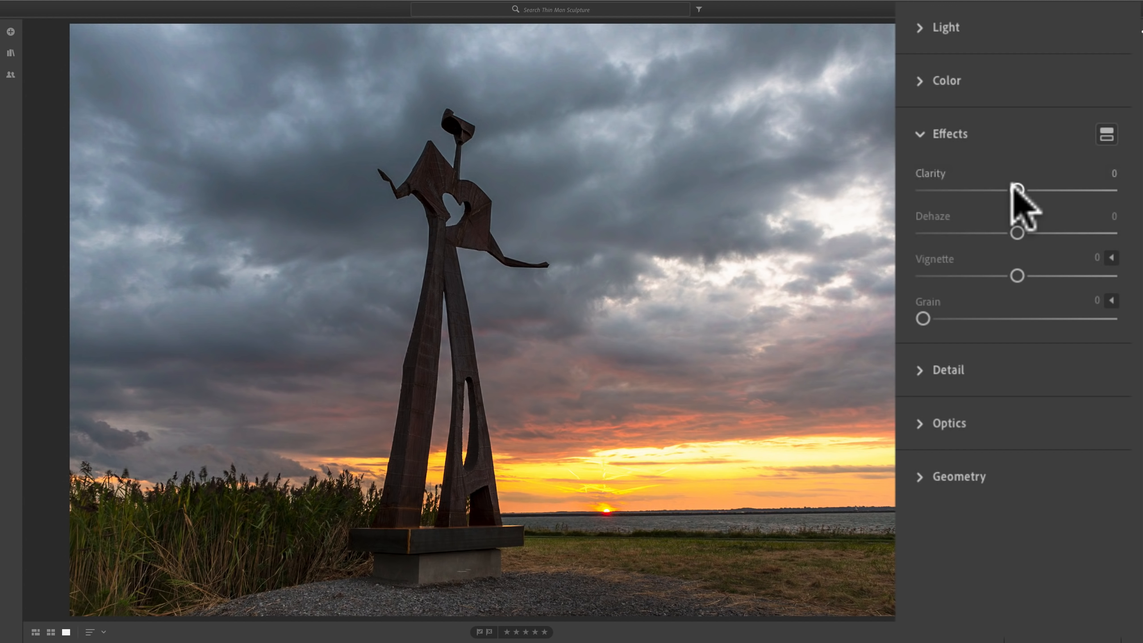
pyautogui.moveTo(1016, 189)
pyautogui.mouseDown()
pyautogui.moveTo(1031, 189)
pyautogui.moveTo(915, 189)
pyautogui.moveTo(1111, 189)
pyautogui.moveTo(1034, 192)
pyautogui.mouseUp()
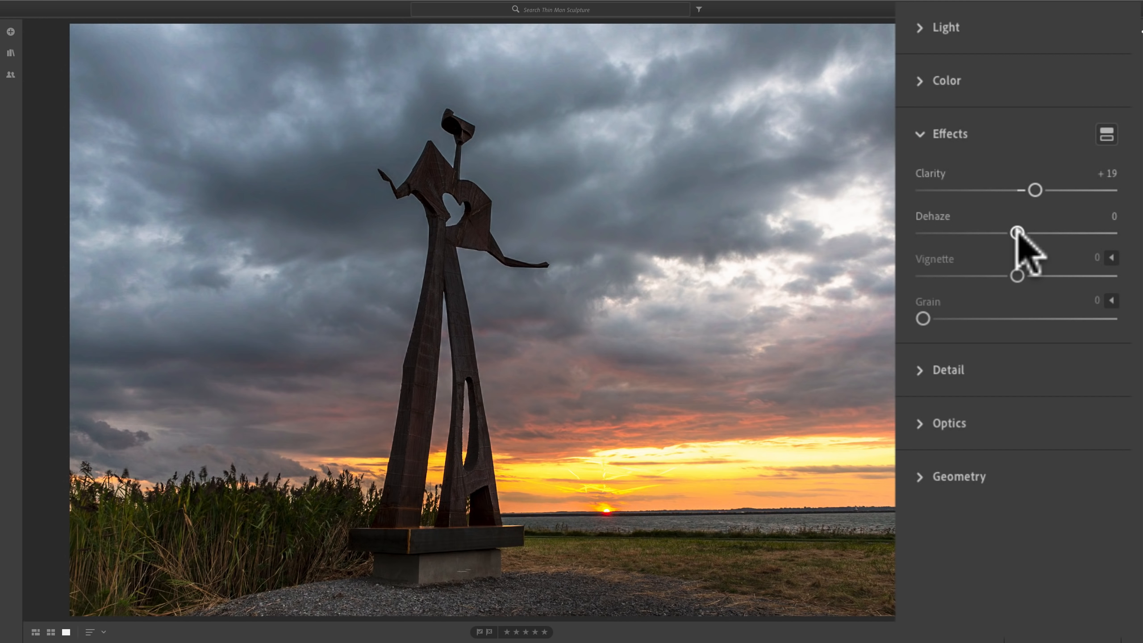
pyautogui.moveTo(1017, 233); pyautogui.dragTo(946, 233)
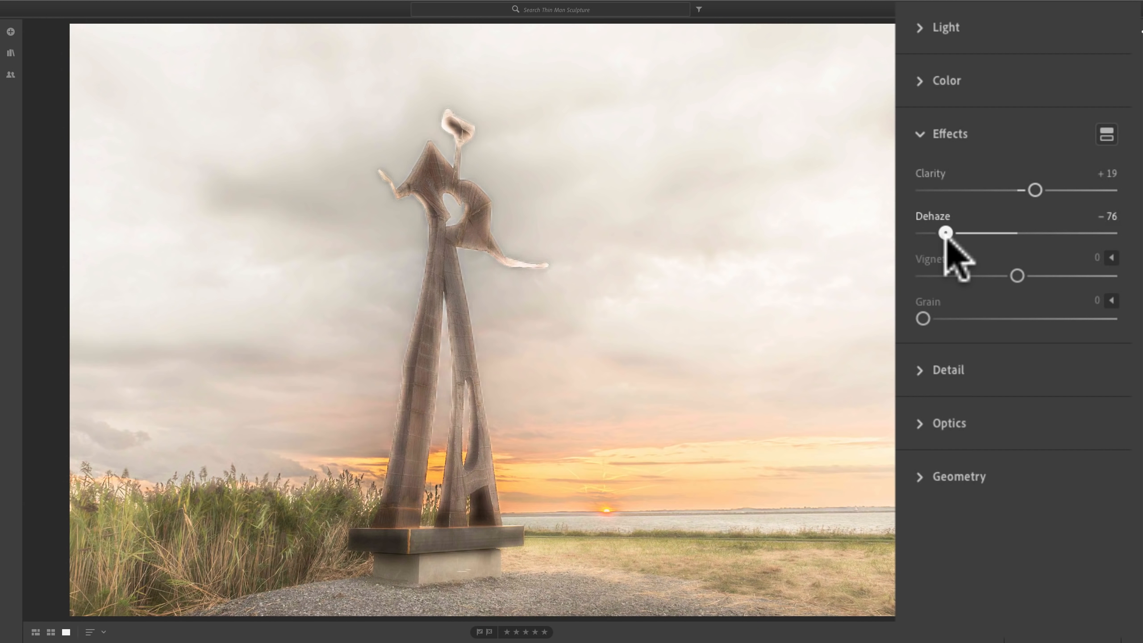
pyautogui.doubleClick(918, 216)
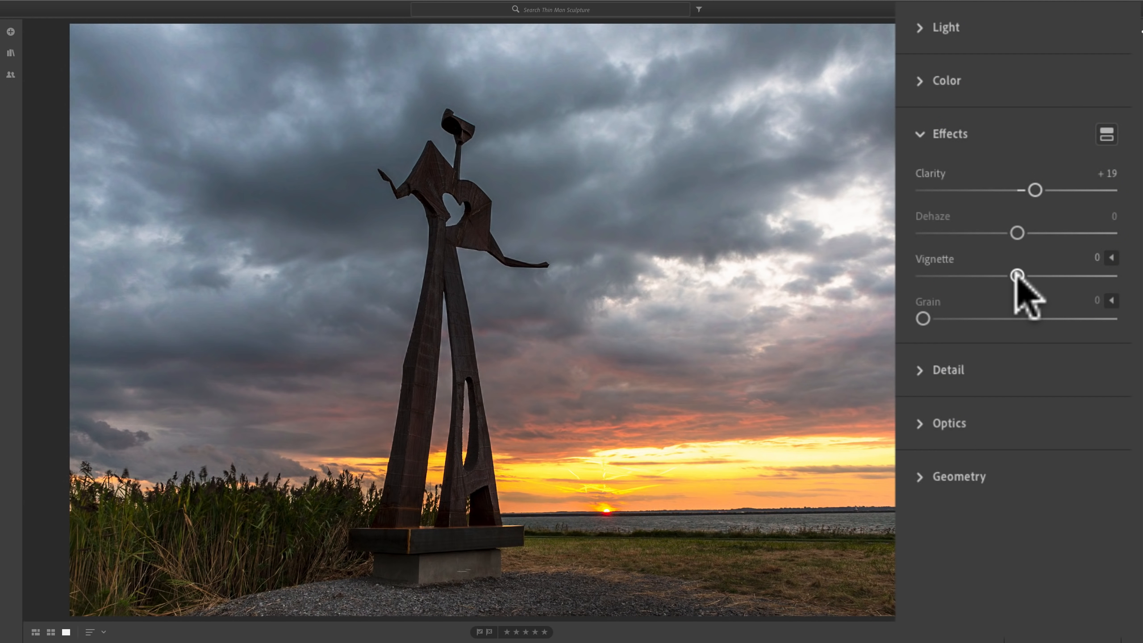
# Try the photo's Vignette at −65, reset it to 0, and briefly reveal the Split Toning controls
pyautogui.moveTo(1016, 275); pyautogui.dragTo(931, 276)
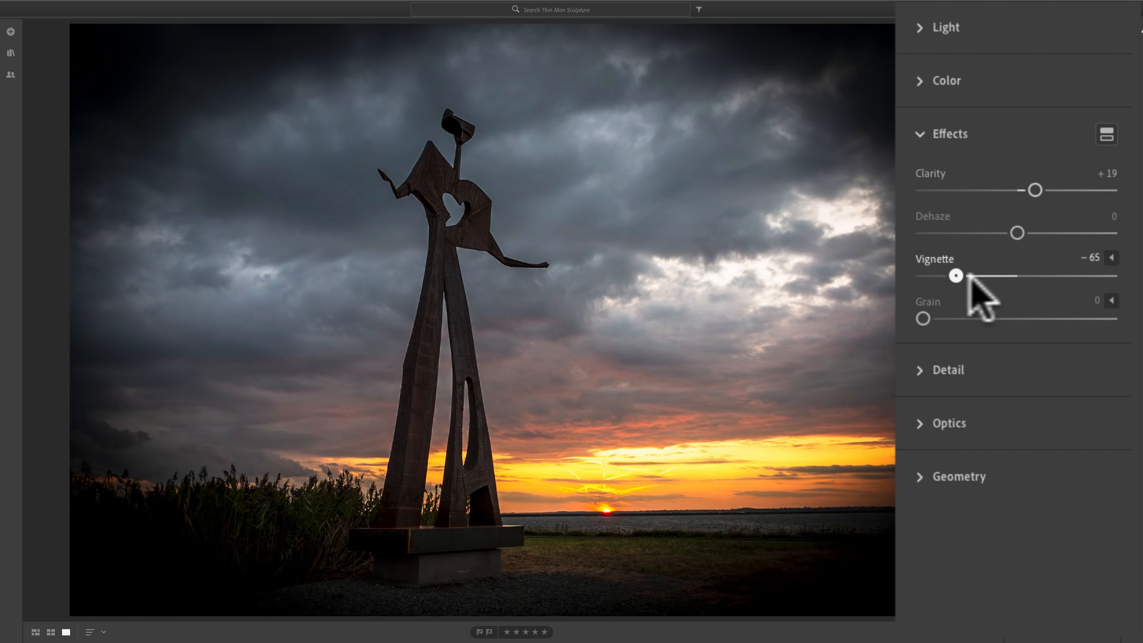
pyautogui.doubleClick(983, 272)
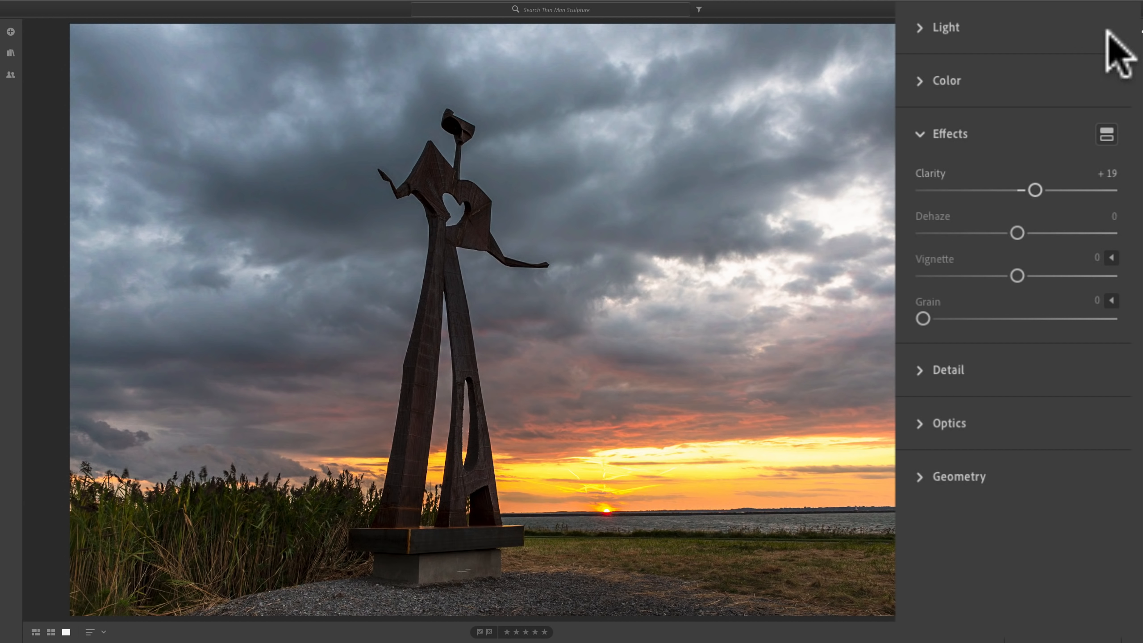
pyautogui.click(1105, 136)
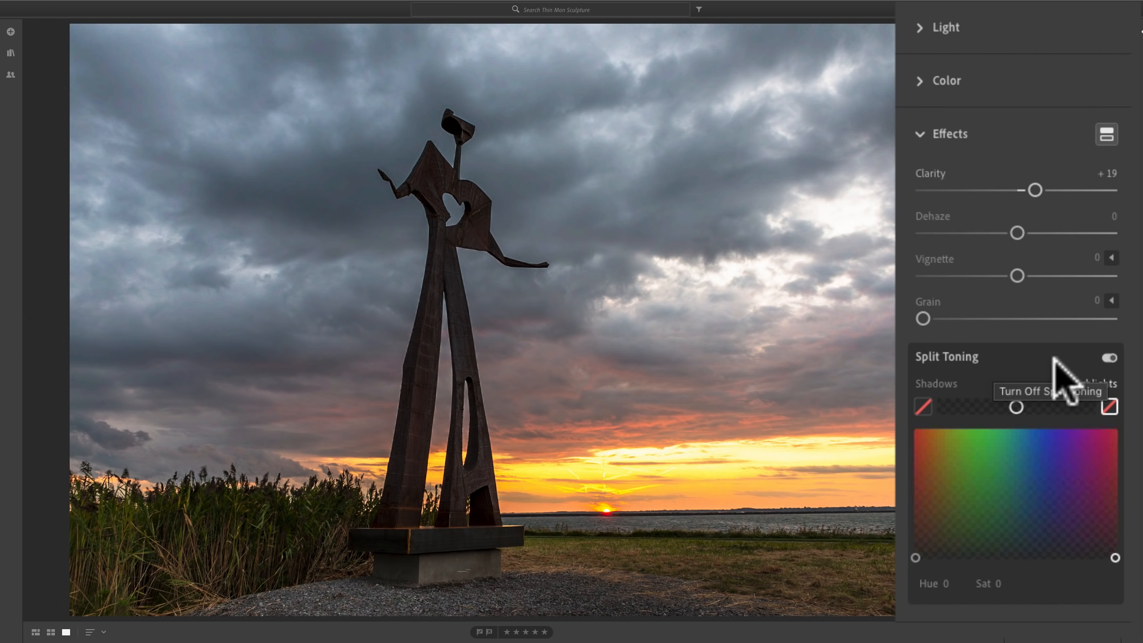
pyautogui.click(1107, 135)
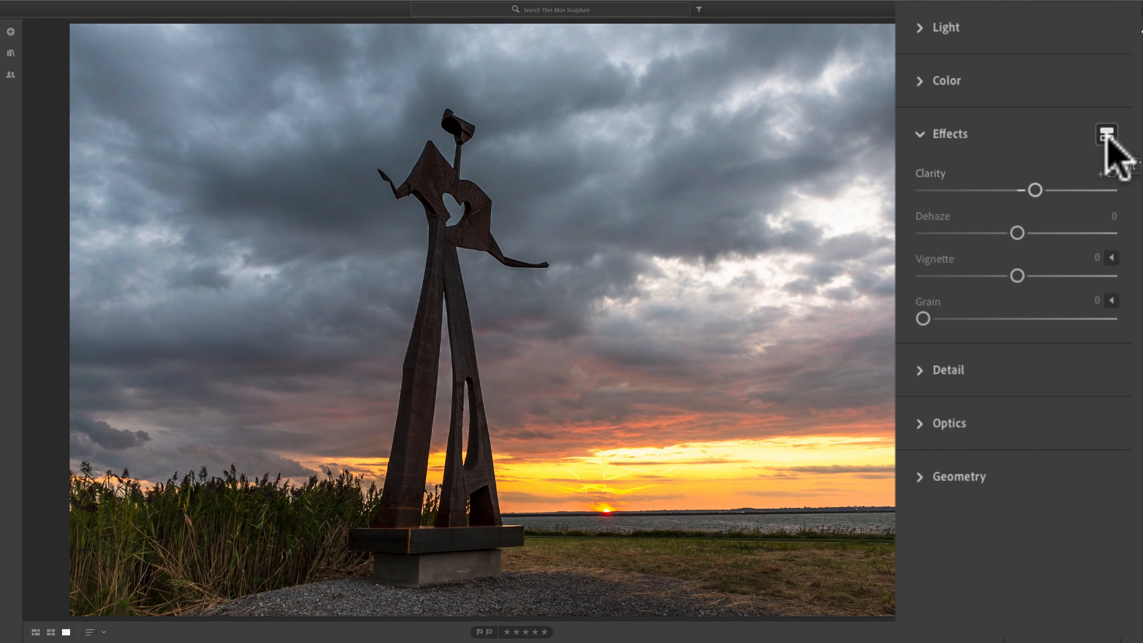
# Expand the Vignette options, set Vignette to +79 and try different Midpoint and Roundness amounts, returning them to 50 and 0
pyautogui.click(1110, 258)
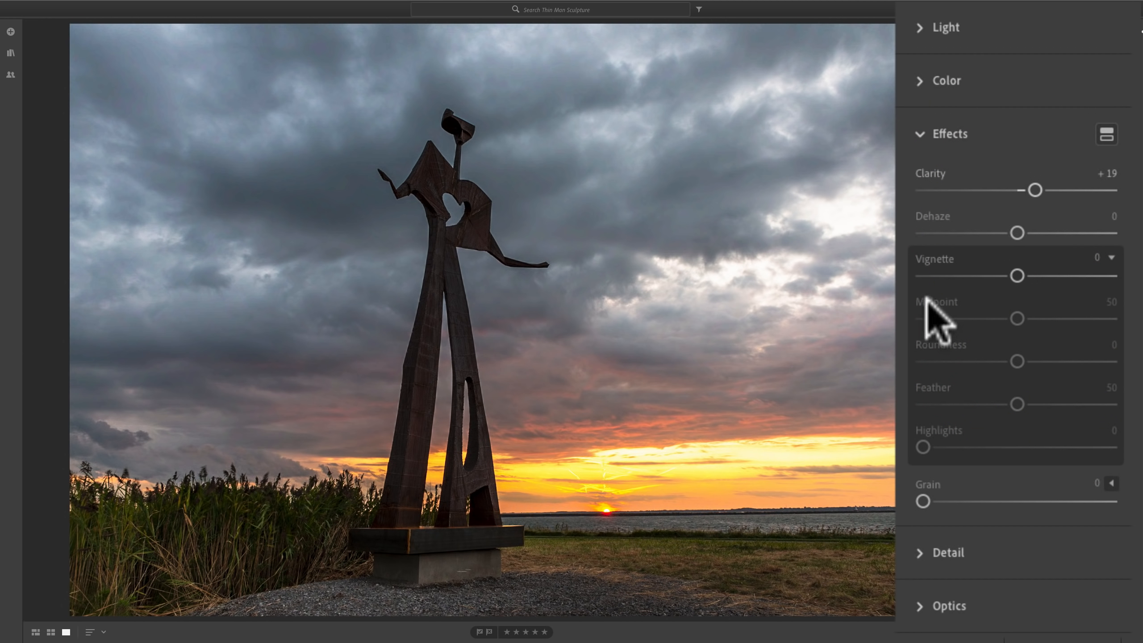
pyautogui.moveTo(1017, 275); pyautogui.dragTo(1092, 275)
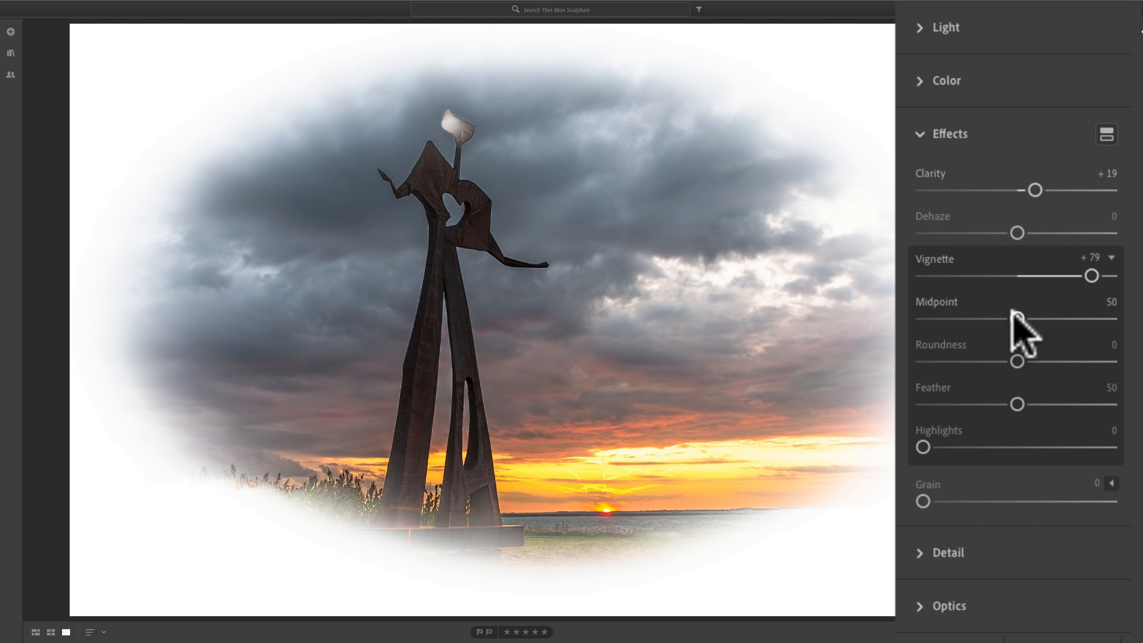
pyautogui.moveTo(1016, 318); pyautogui.dragTo(1080, 318)
pyautogui.moveTo(1063, 318); pyautogui.dragTo(1016, 318)
pyautogui.click(1016, 361)
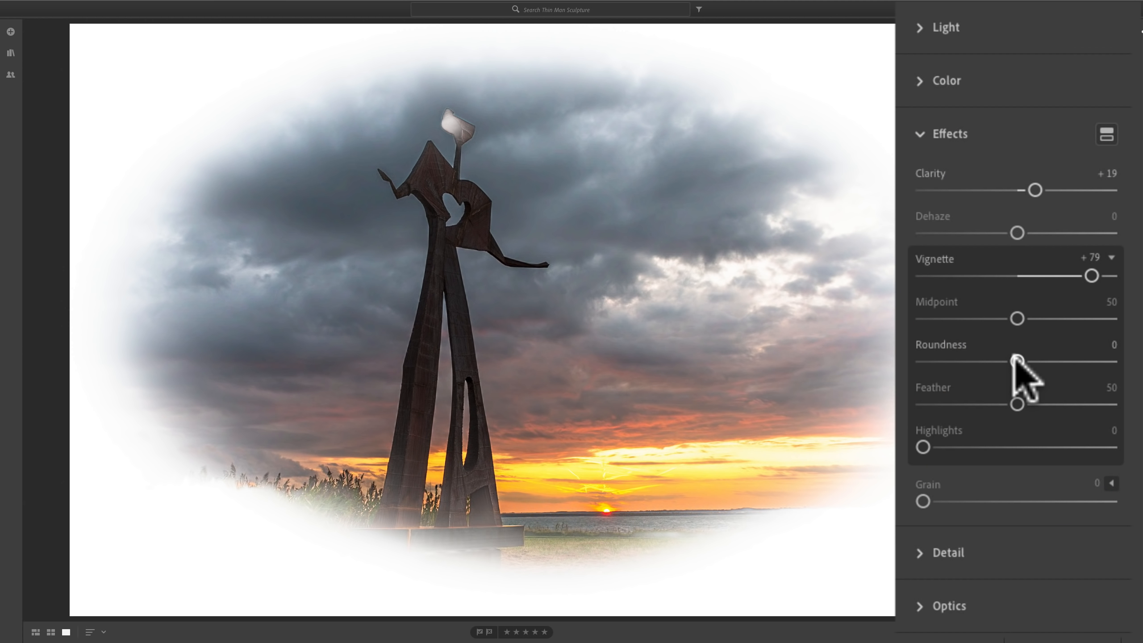
pyautogui.moveTo(1017, 361)
pyautogui.mouseDown()
pyautogui.moveTo(1112, 362)
pyautogui.moveTo(923, 361)
pyautogui.moveTo(1037, 361)
pyautogui.moveTo(1009, 361)
pyautogui.mouseUp()
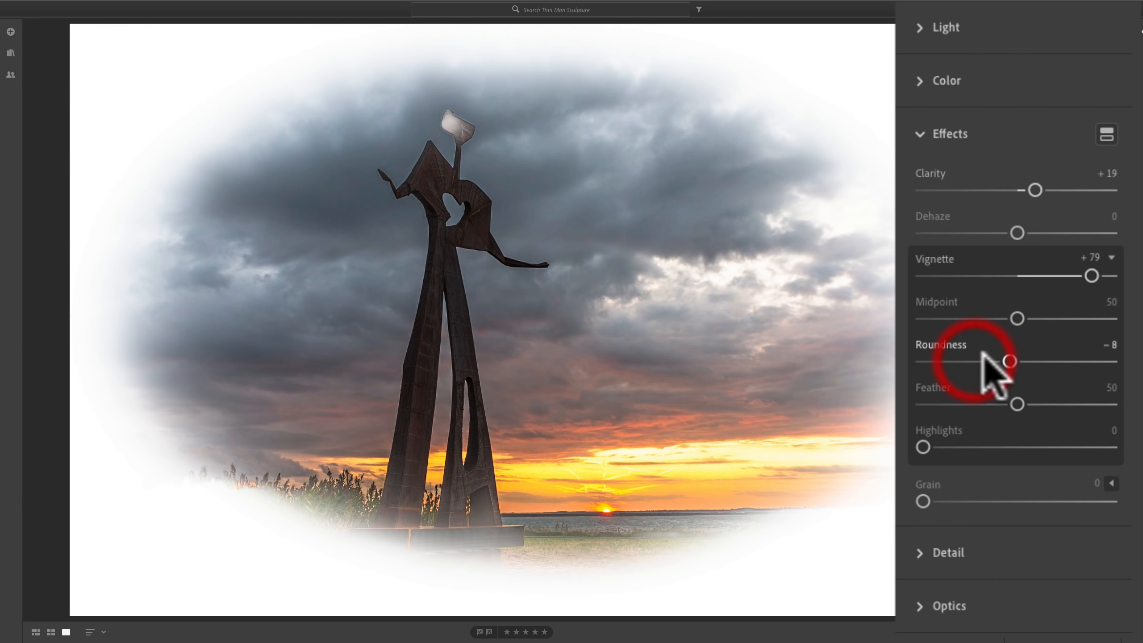
pyautogui.click(942, 344)
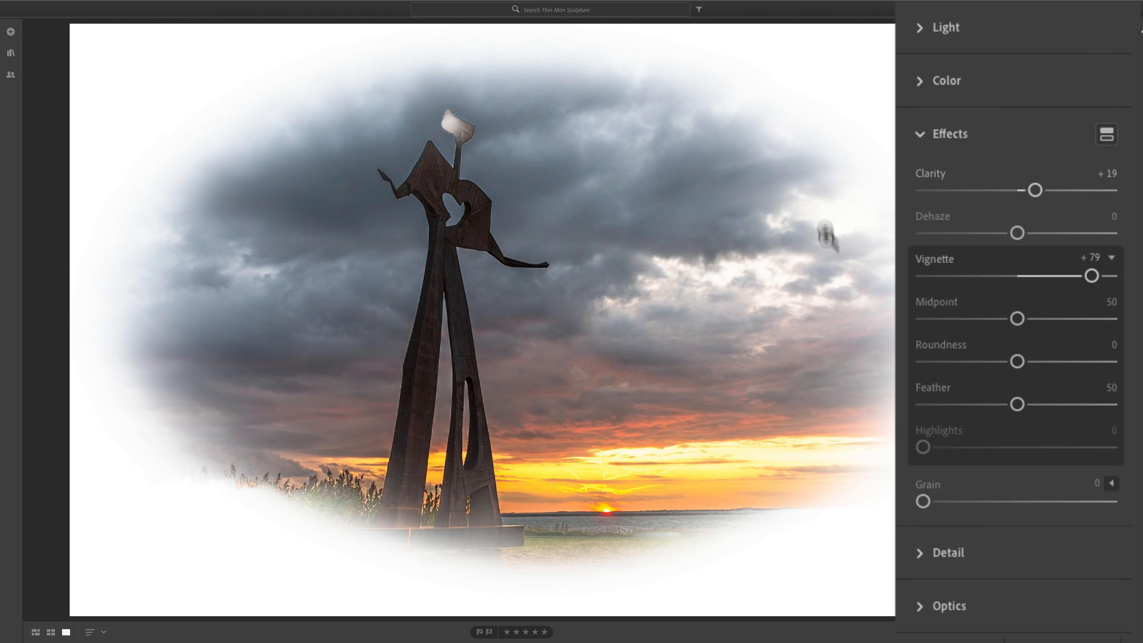
# Try a lower Feather on the white vignette, restore it to 50 and set Roundness to +16
pyautogui.moveTo(1016, 404); pyautogui.dragTo(920, 405)
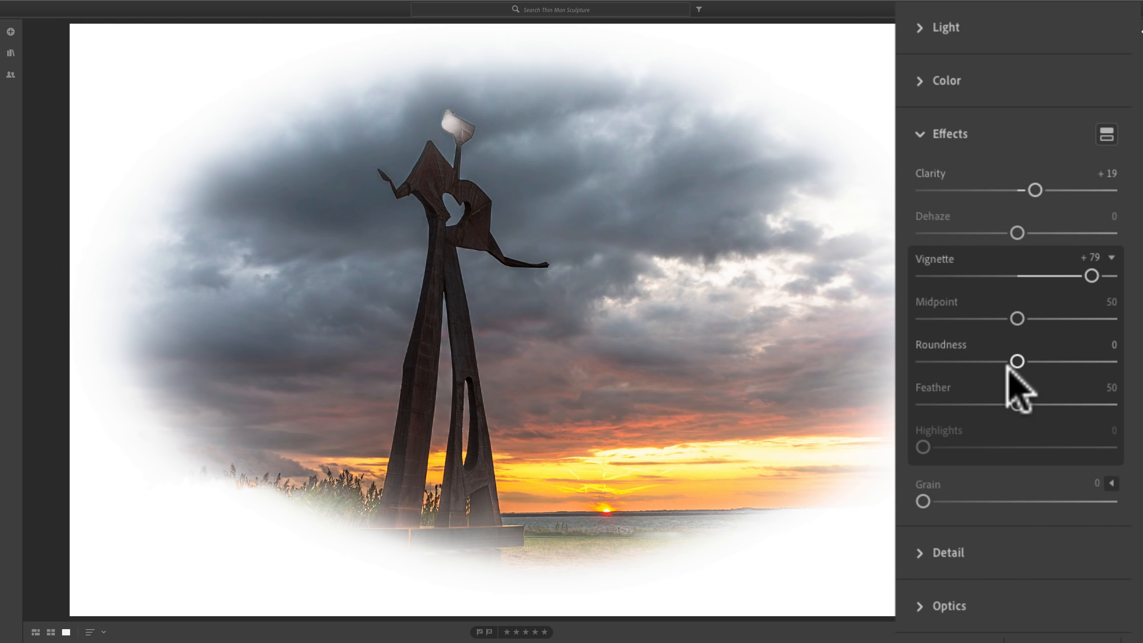
pyautogui.click(1014, 361)
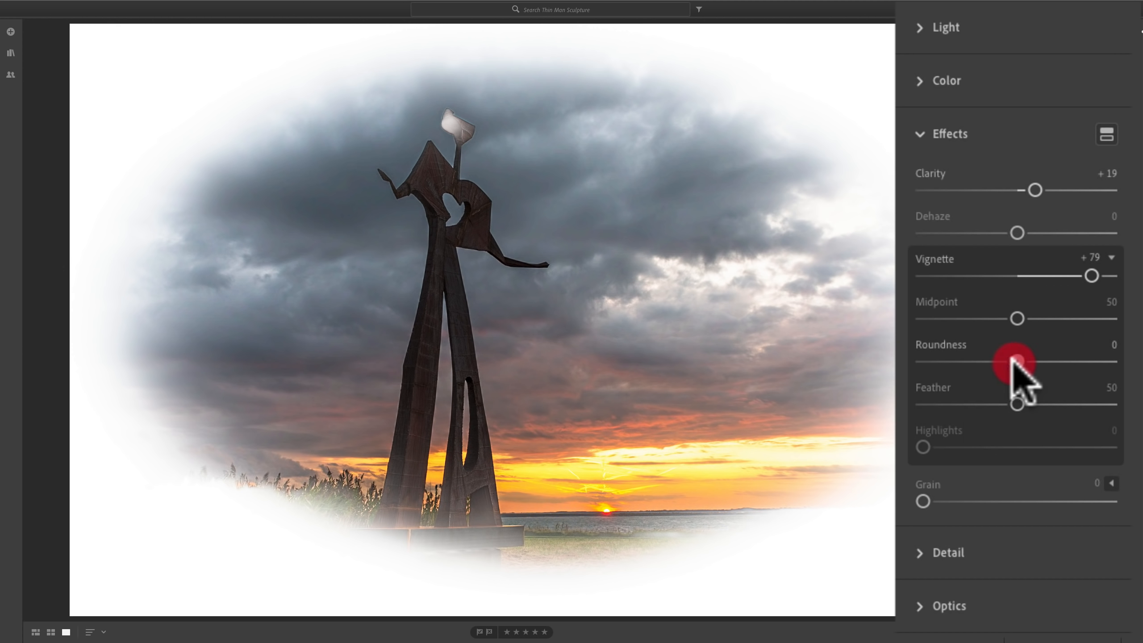
pyautogui.moveTo(1015, 362)
pyautogui.mouseDown()
pyautogui.moveTo(983, 362)
pyautogui.moveTo(1033, 363)
pyautogui.mouseUp()
# Try a dark Vignette of −65 with its Highlights at 60 and 19, returning both Highlights and Vignette to 0
pyautogui.moveTo(1091, 276); pyautogui.dragTo(956, 275)
pyautogui.moveTo(923, 446); pyautogui.dragTo(1036, 447)
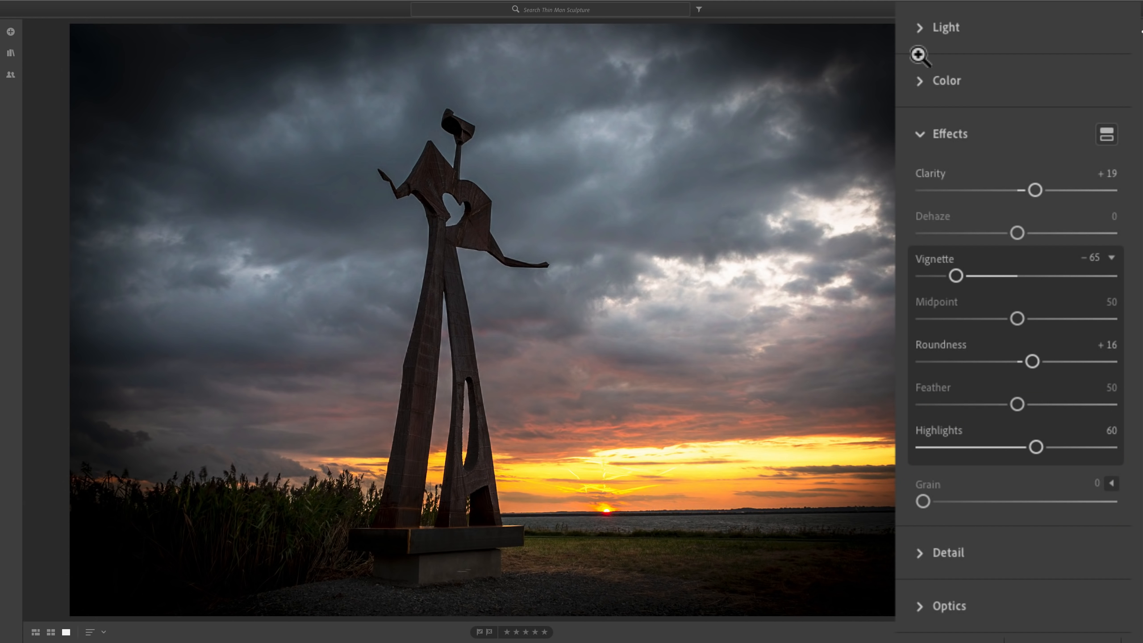
pyautogui.moveTo(1035, 446); pyautogui.dragTo(956, 447)
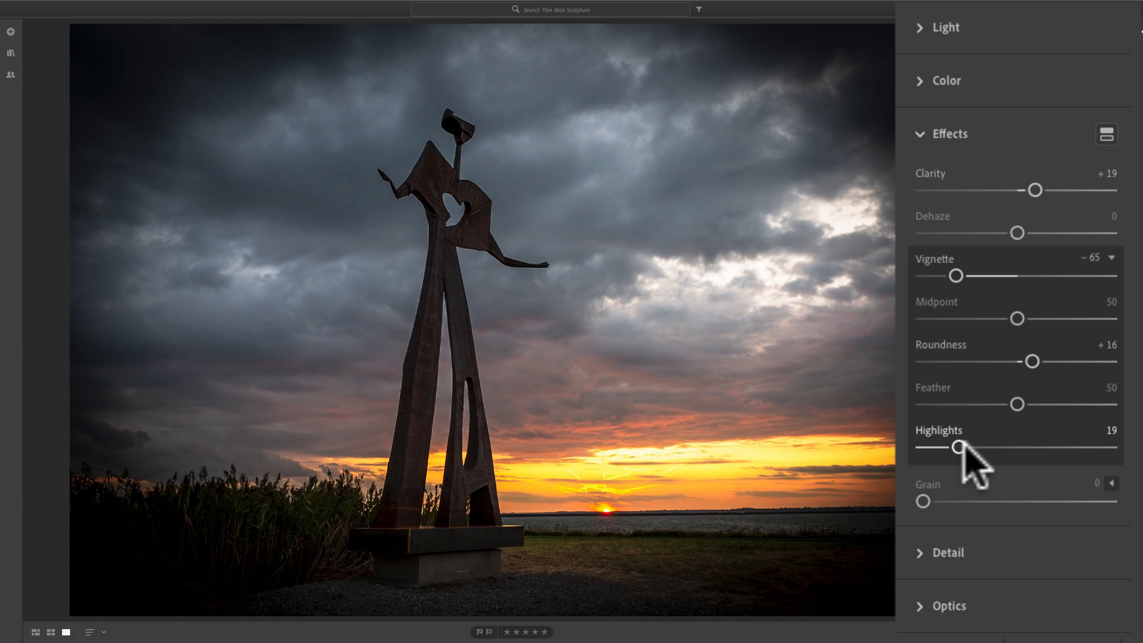
pyautogui.moveTo(960, 445); pyautogui.dragTo(906, 446)
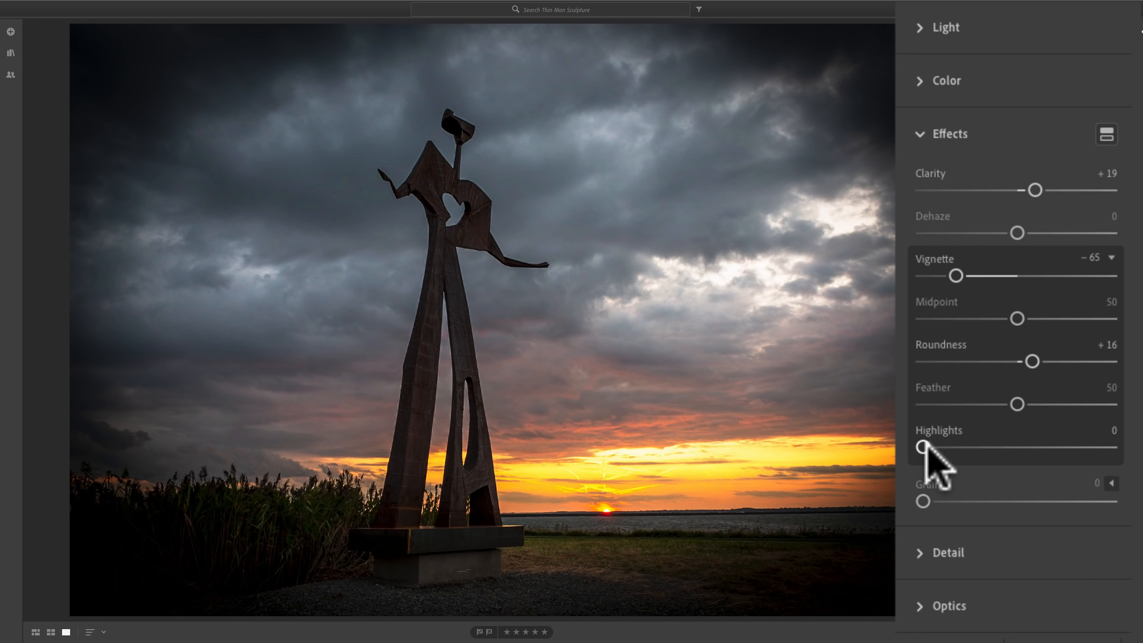
pyautogui.doubleClick(927, 260)
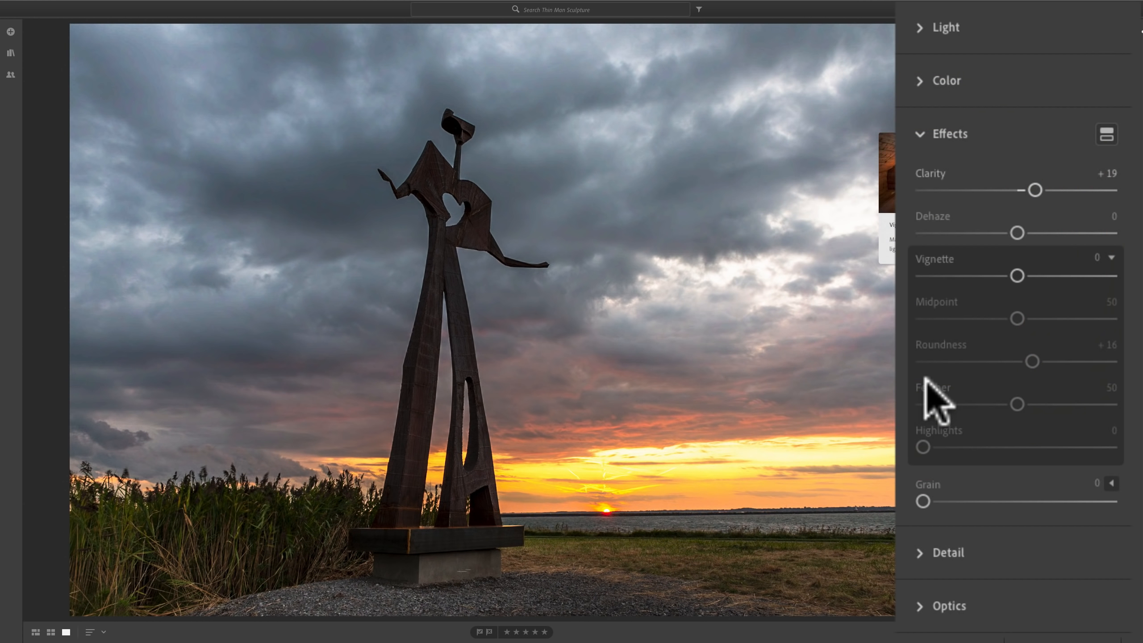
# Set the photo's Vignette to about −11, reset its Roundness to 0 and close the effects controls
pyautogui.moveTo(1016, 275); pyautogui.dragTo(1007, 276)
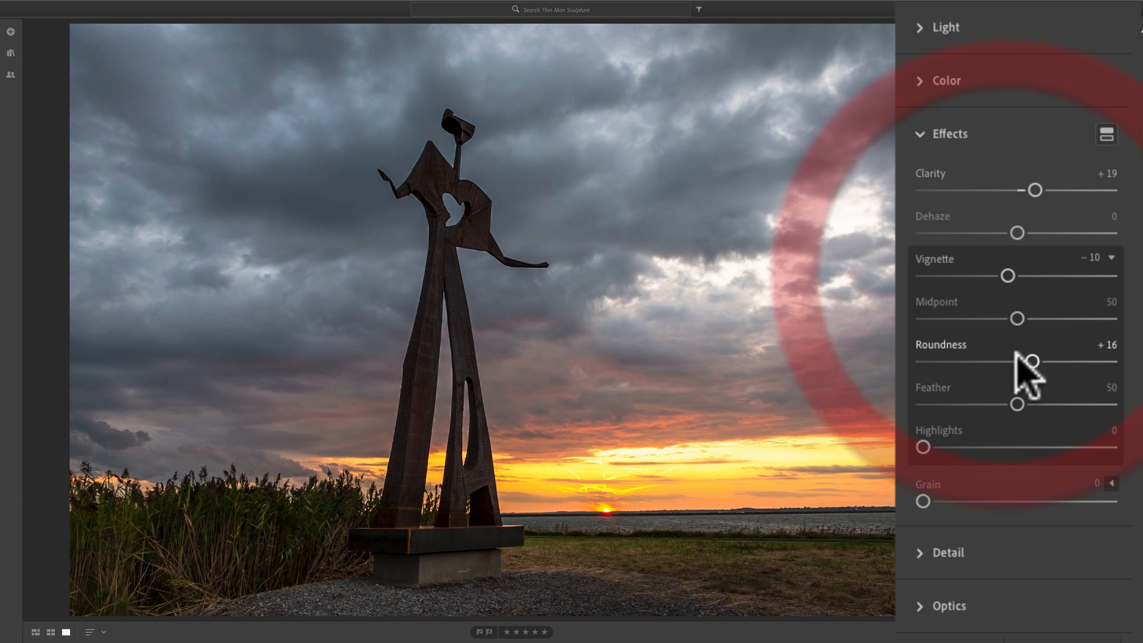
pyautogui.click(939, 343)
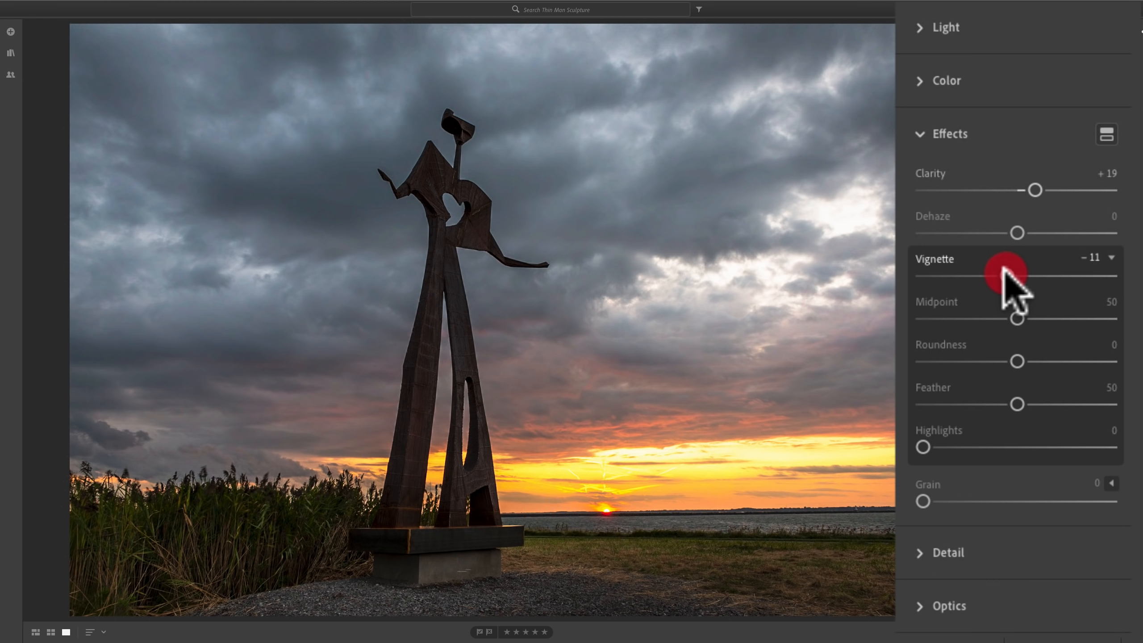
pyautogui.moveTo(1005, 271); pyautogui.dragTo(1006, 272)
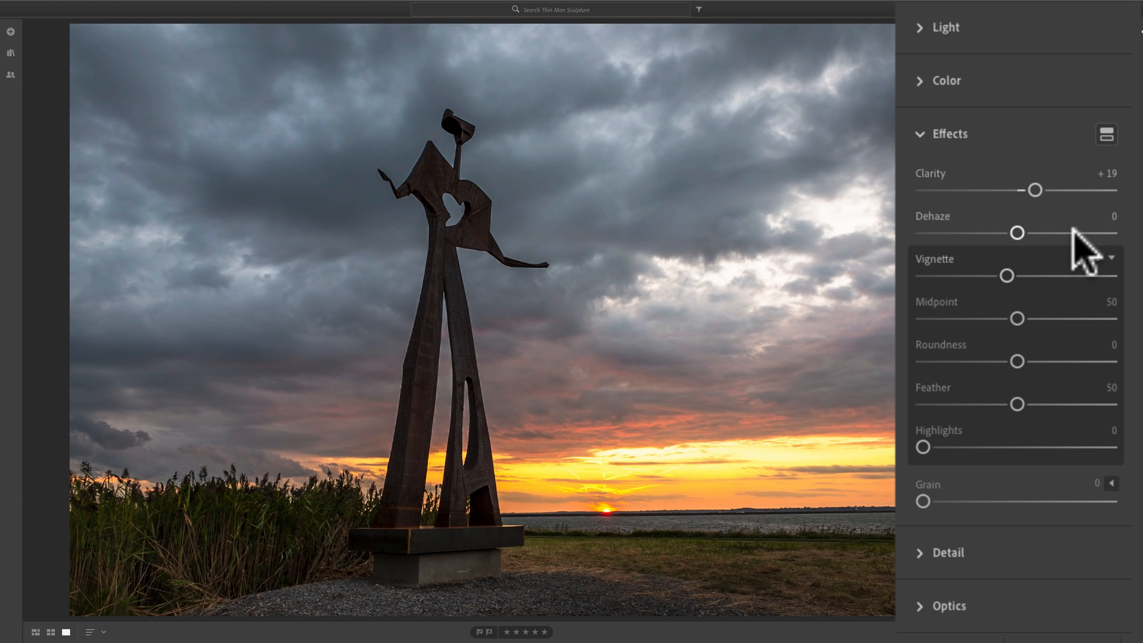
pyautogui.click(932, 133)
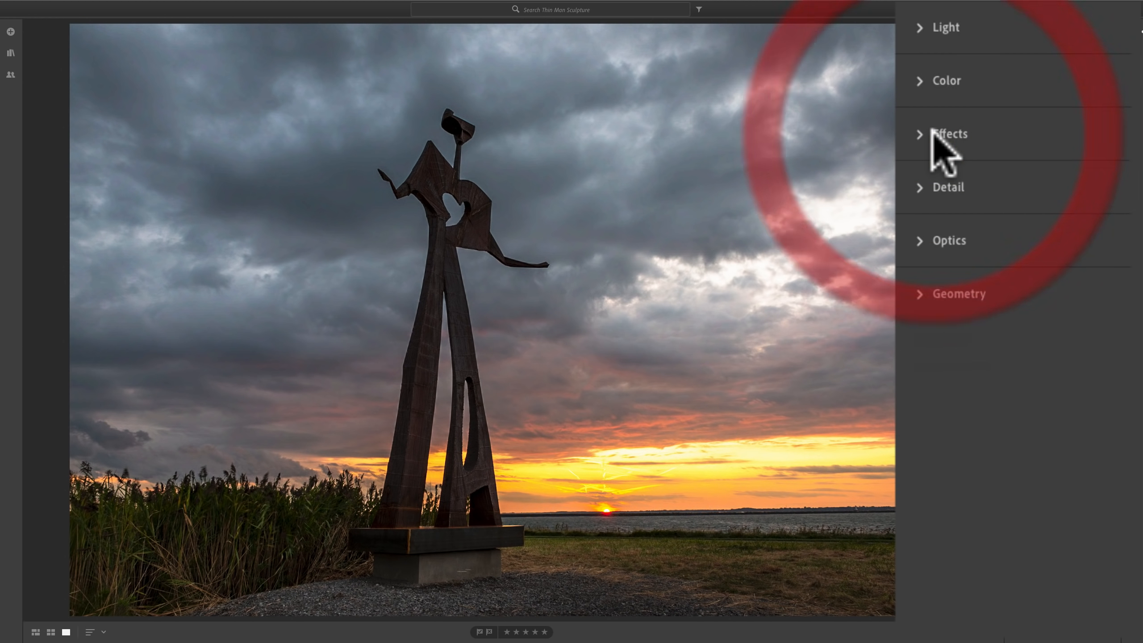
# Open the Detail controls, show the Sharpening options and set Sharpening to 79
pyautogui.click(931, 187)
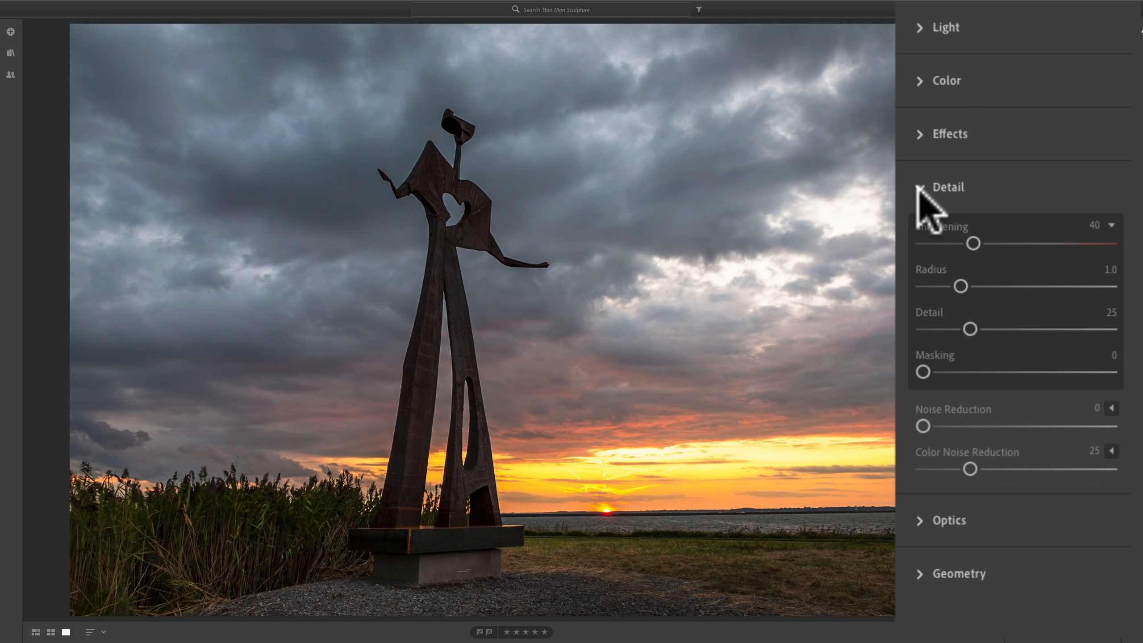
pyautogui.click(1112, 225)
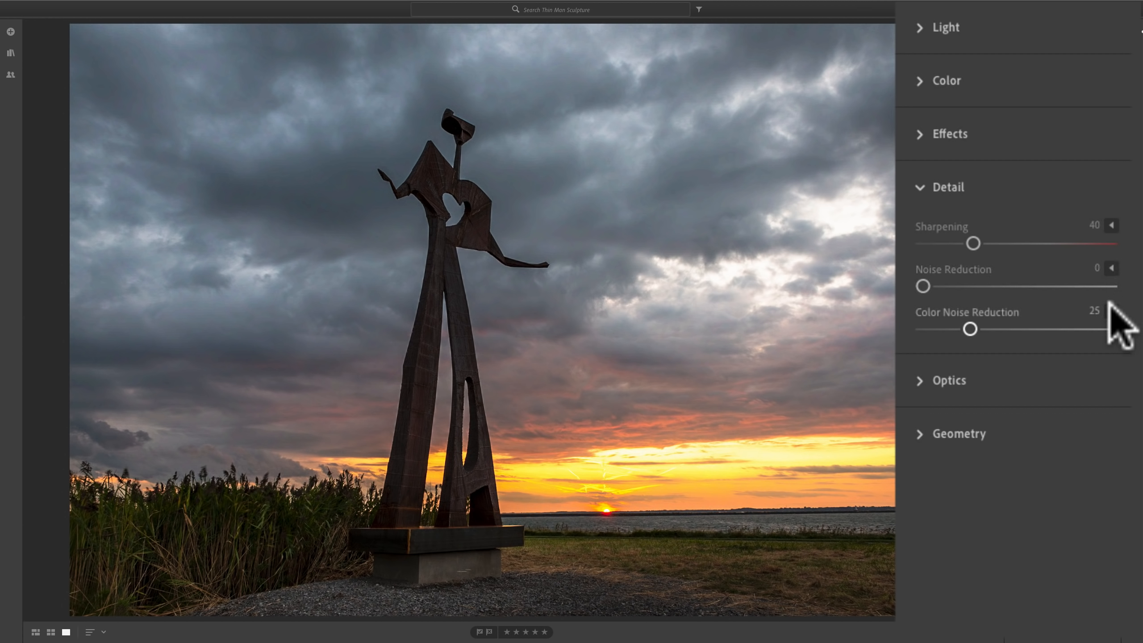
pyautogui.click(1110, 225)
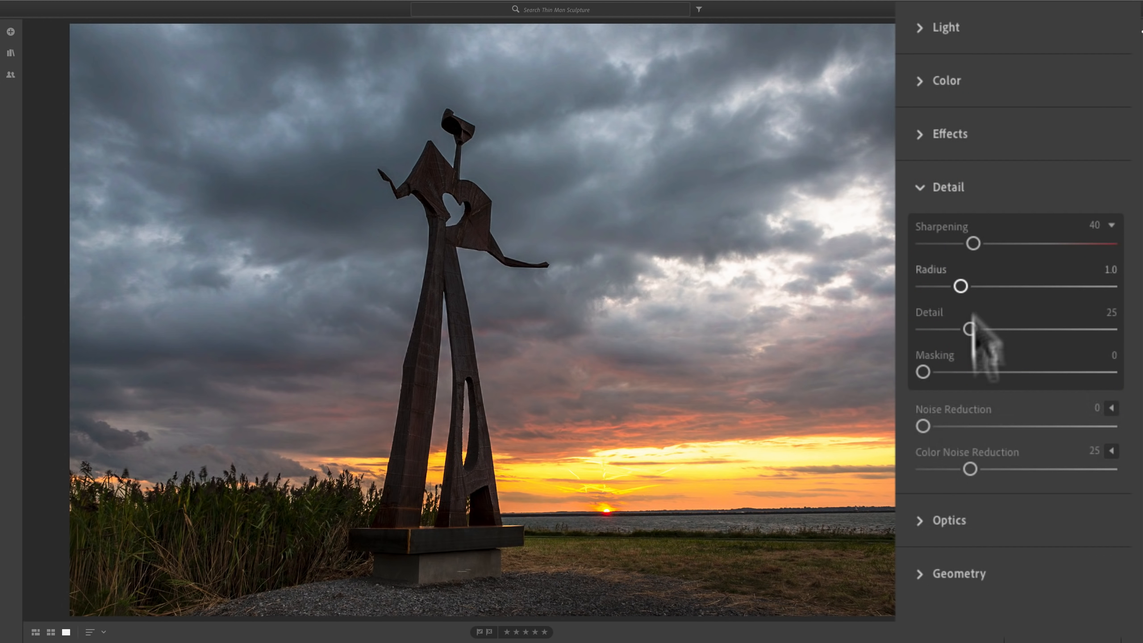
pyautogui.moveTo(973, 243); pyautogui.dragTo(1022, 243)
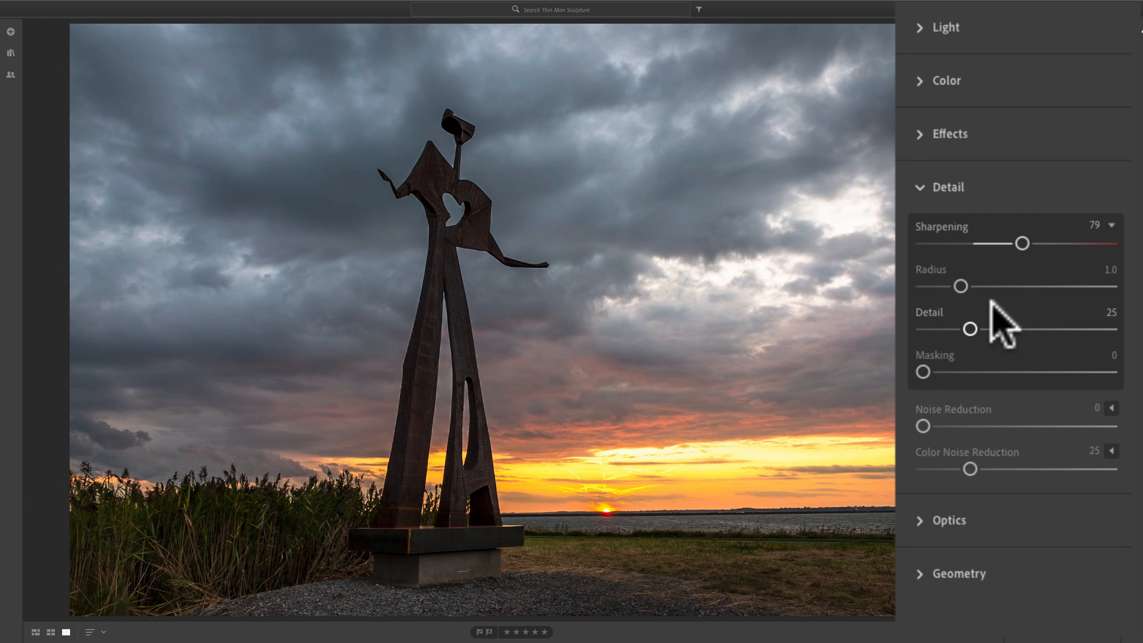
# Try the sharpening Radius at 2.3 and Detail at 81, and bring them back to 1.0 and 24
pyautogui.moveTo(961, 284); pyautogui.dragTo(1074, 315)
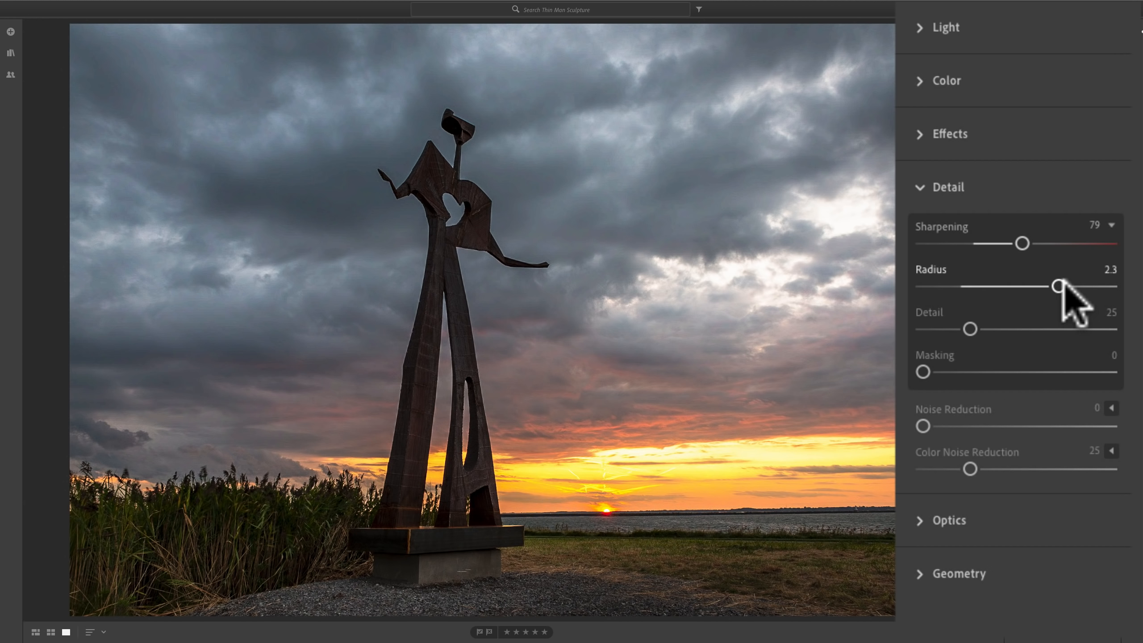
pyautogui.moveTo(1058, 286); pyautogui.dragTo(962, 287)
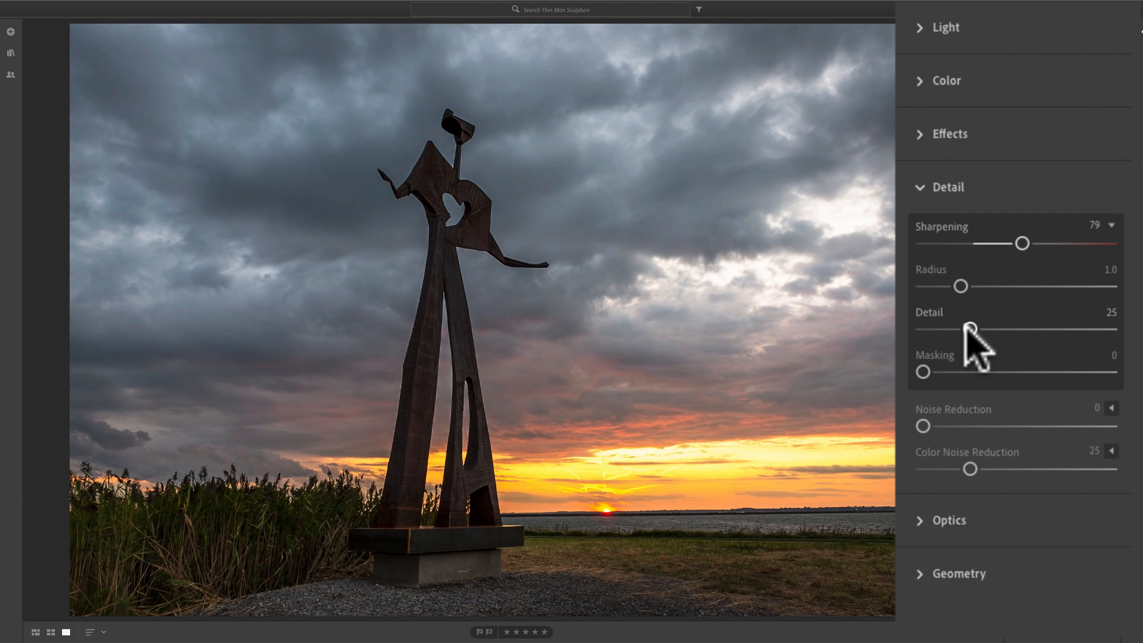
pyautogui.moveTo(969, 328); pyautogui.dragTo(1076, 330)
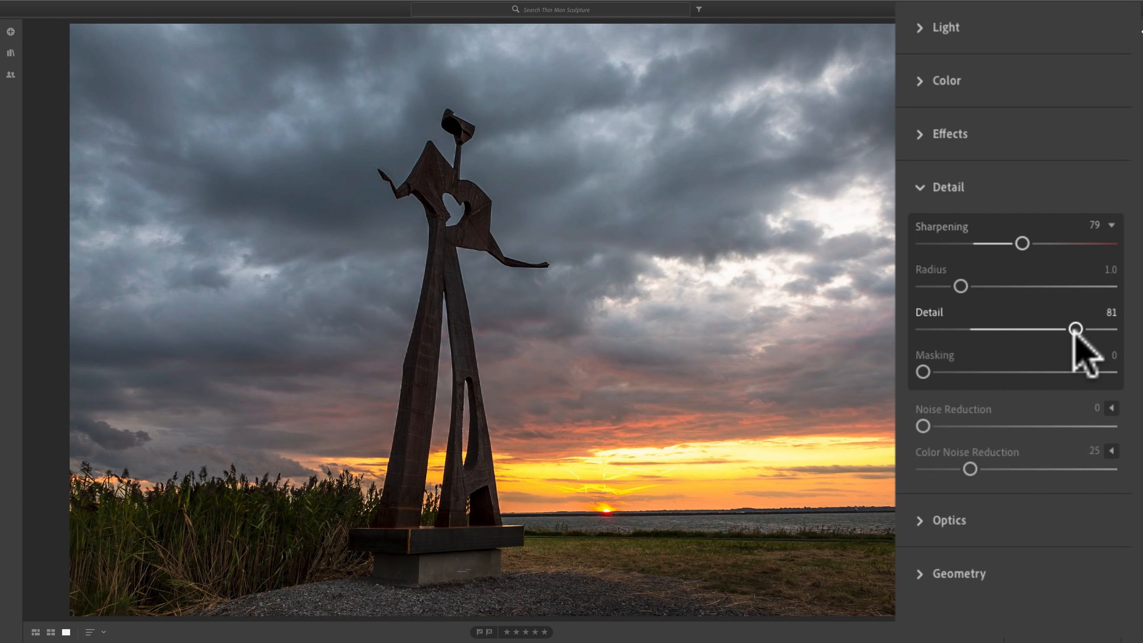
pyautogui.moveTo(1076, 329); pyautogui.dragTo(969, 329)
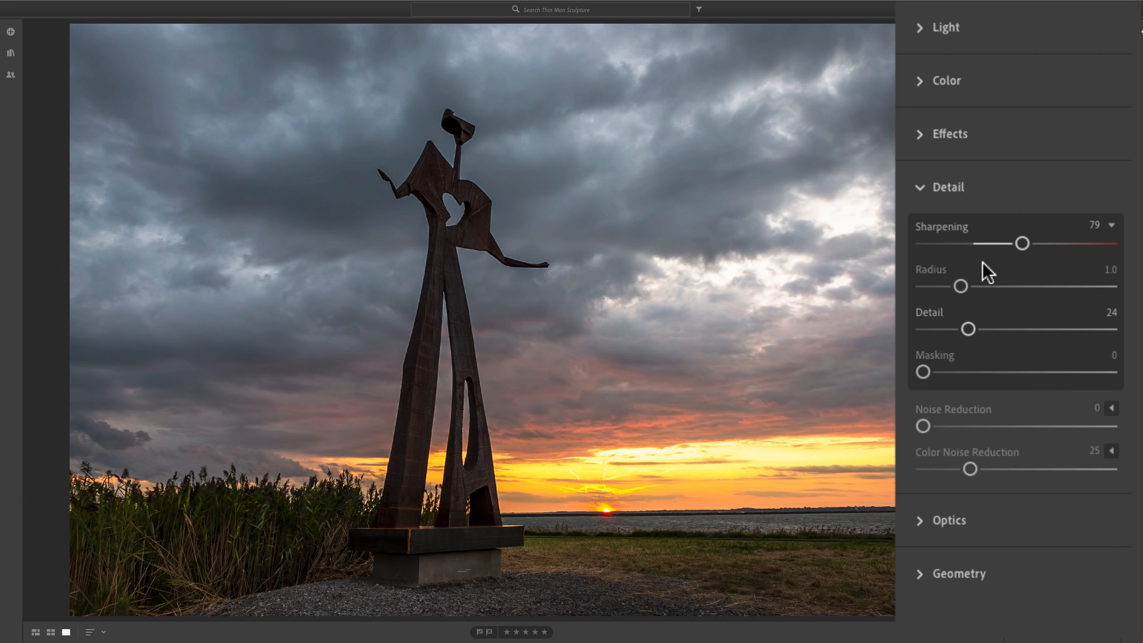
# Preview the sharpening mask in black and white with Masking at 12 and 11, and return Masking to 0
pyautogui.moveTo(918, 371)
pyautogui.mouseDown()
pyautogui.moveTo(989, 371)
pyautogui.moveTo(918, 376)
pyautogui.mouseUp()
pyautogui.press('alt')
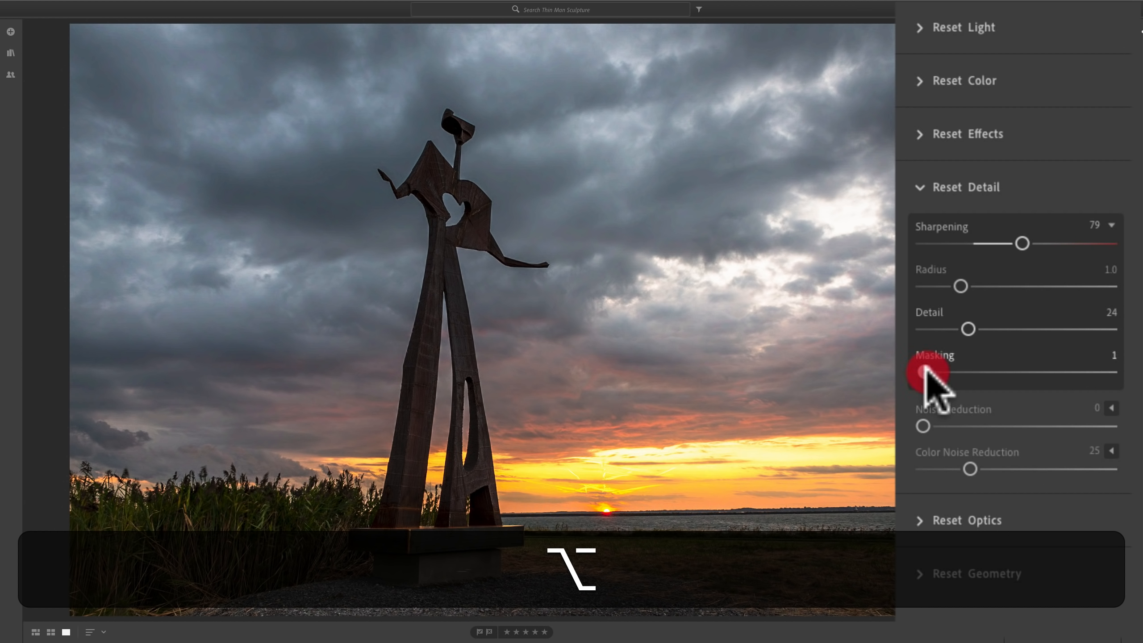
pyautogui.moveTo(925, 372); pyautogui.dragTo(906, 367)
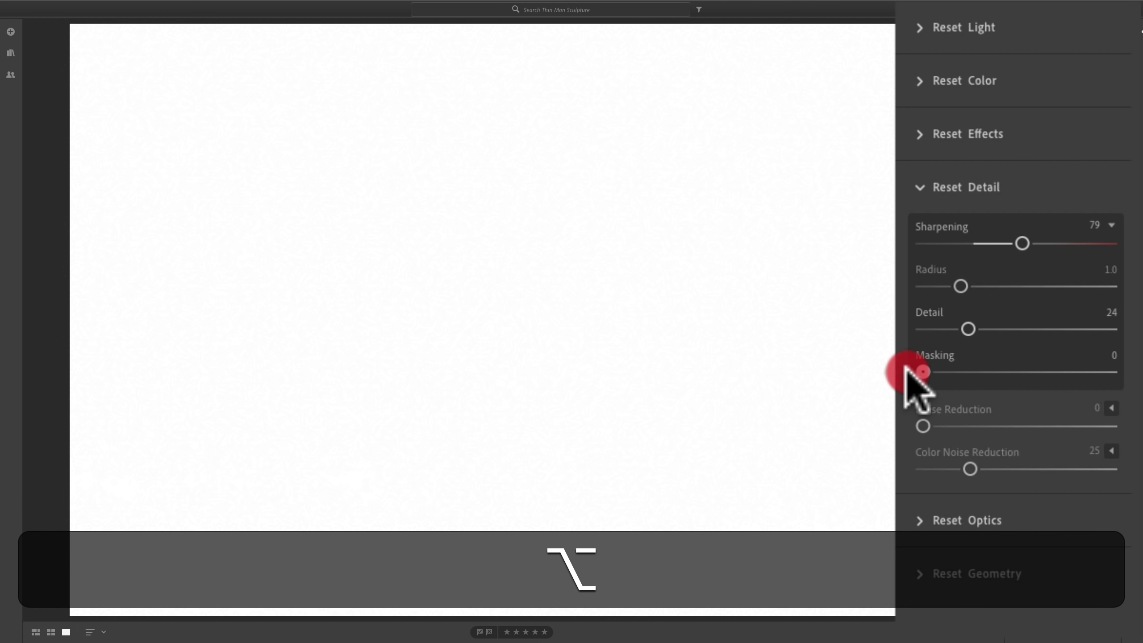
pyautogui.moveTo(906, 370); pyautogui.dragTo(945, 372)
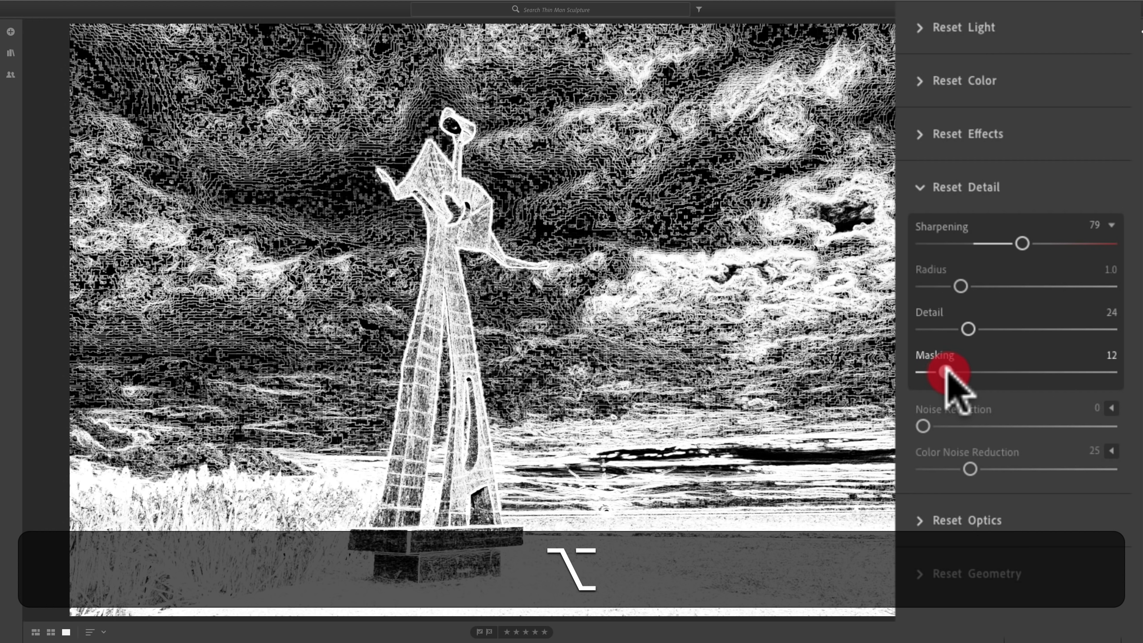
pyautogui.moveTo(947, 371); pyautogui.dragTo(943, 371)
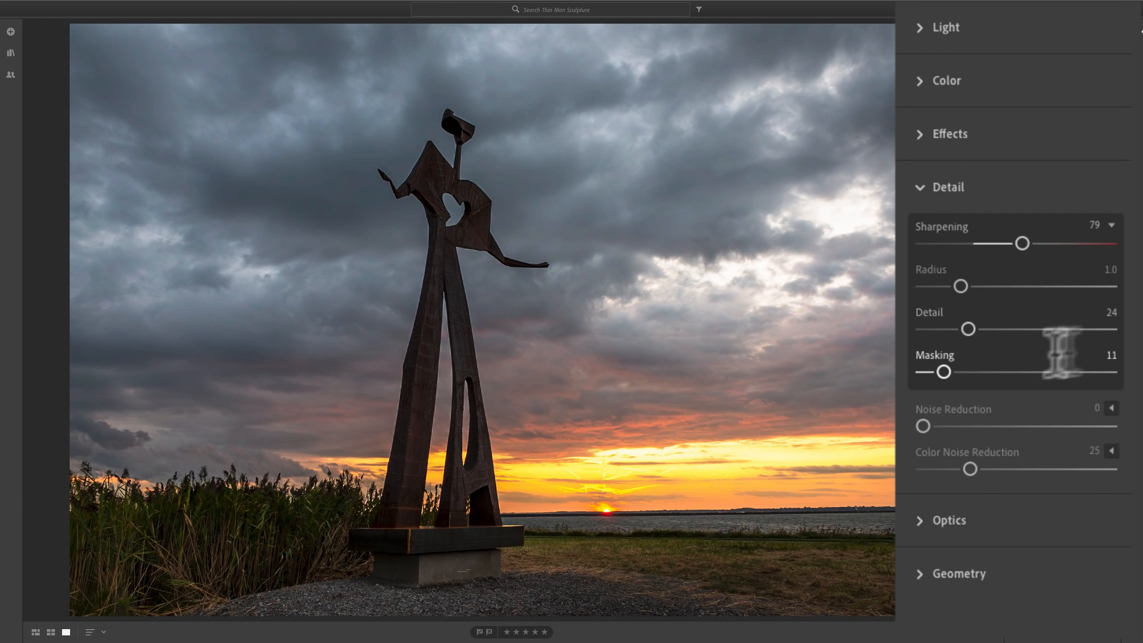
pyautogui.moveTo(944, 372); pyautogui.dragTo(922, 372)
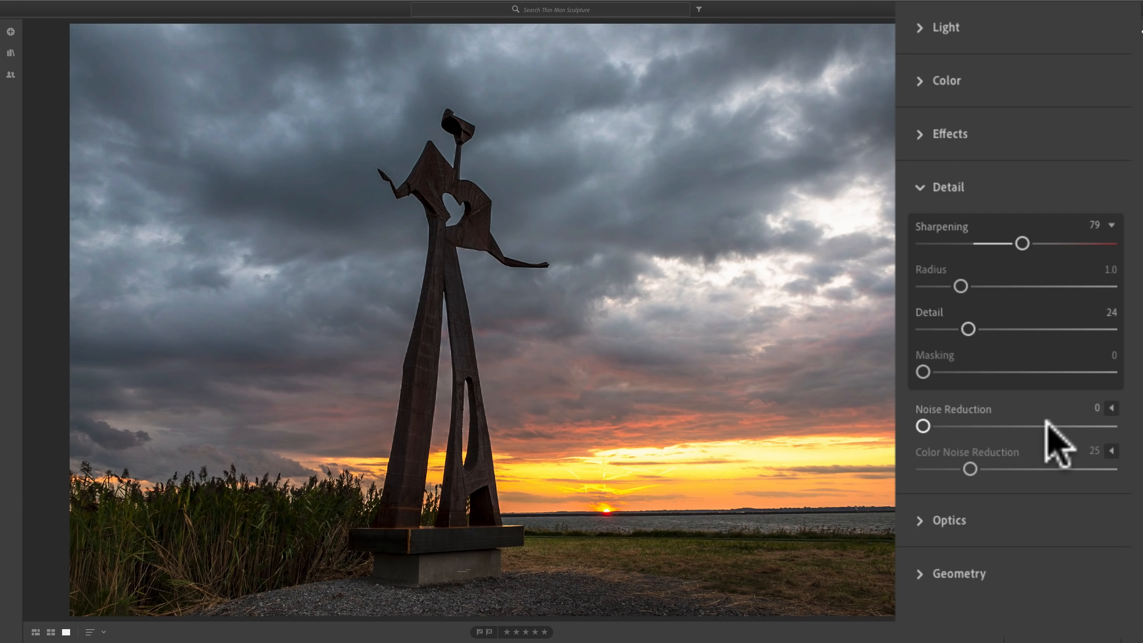
# Expand the Noise Reduction options and set Noise Reduction to 53 while viewing the photo enlarged
pyautogui.click(1110, 408)
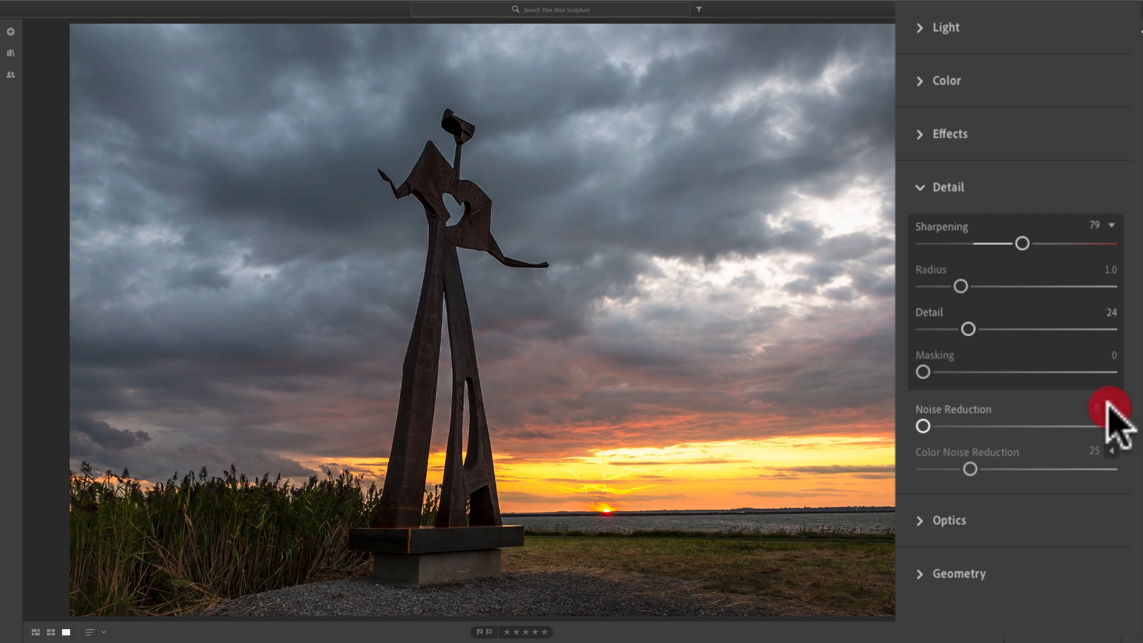
pyautogui.click(593, 228)
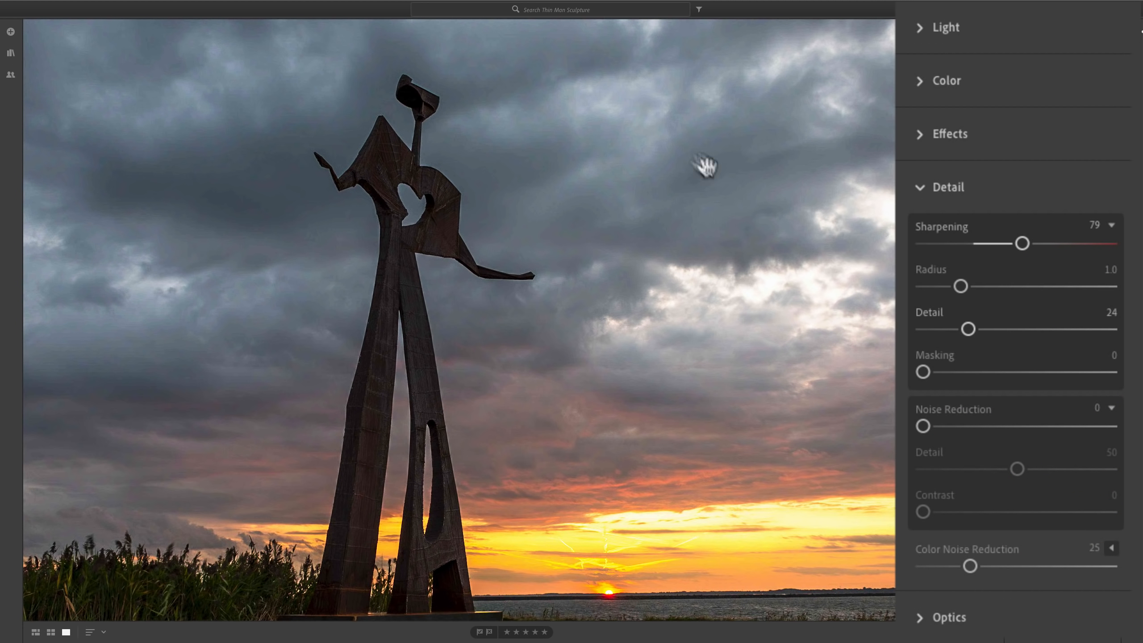
pyautogui.moveTo(922, 426); pyautogui.dragTo(1024, 426)
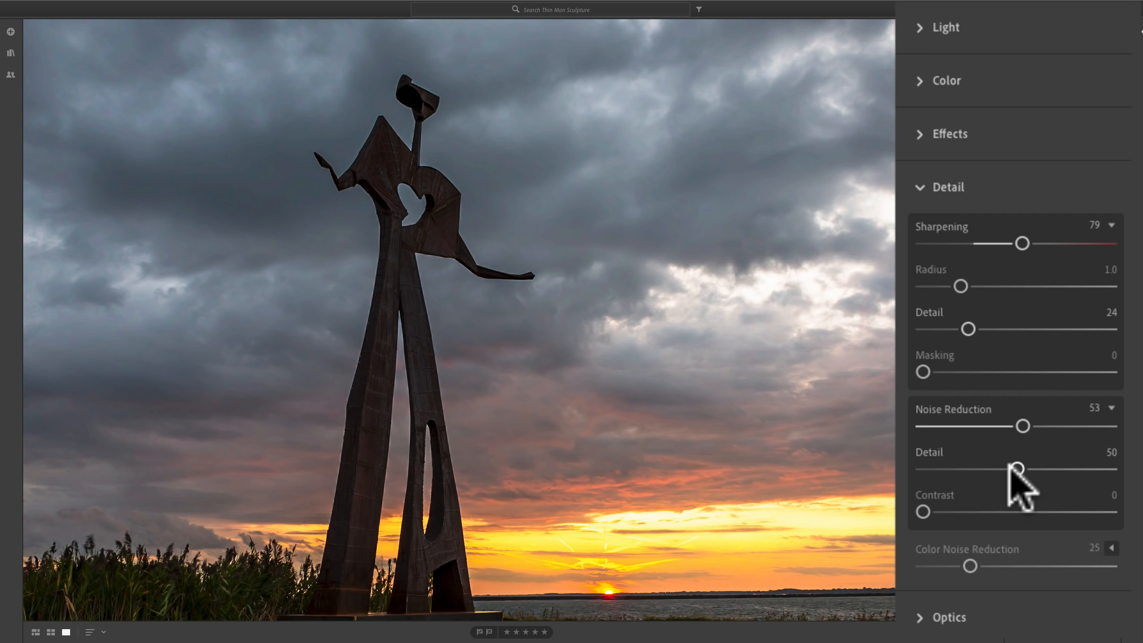
# Set the noise reduction Detail to 90 and its Contrast to 47
pyautogui.moveTo(1009, 466); pyautogui.dragTo(1089, 467)
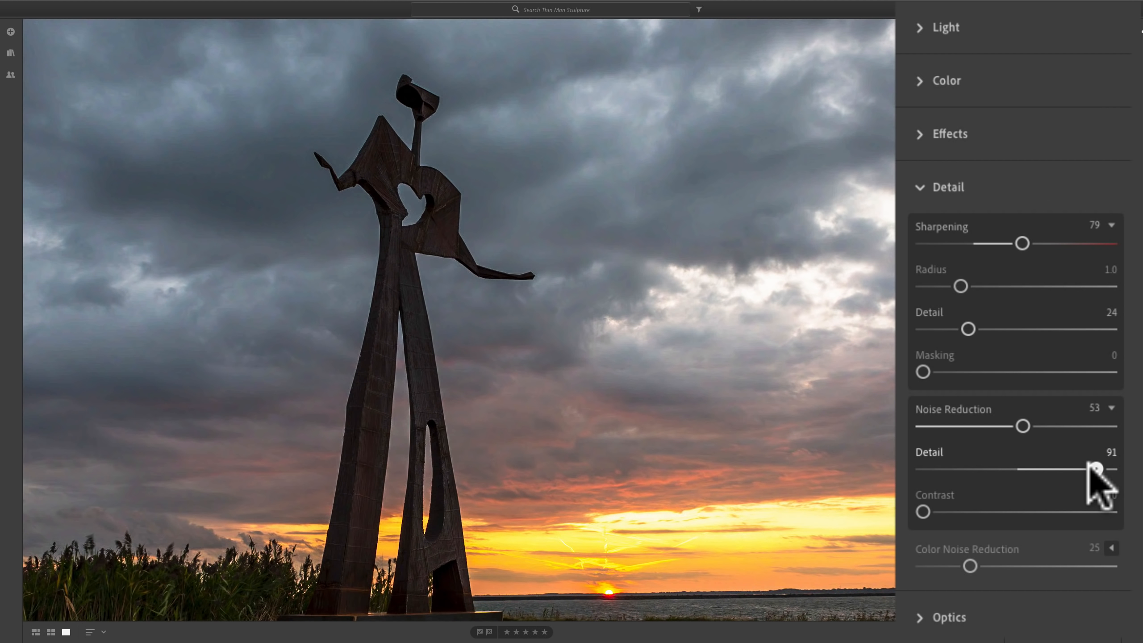
pyautogui.click(1092, 469)
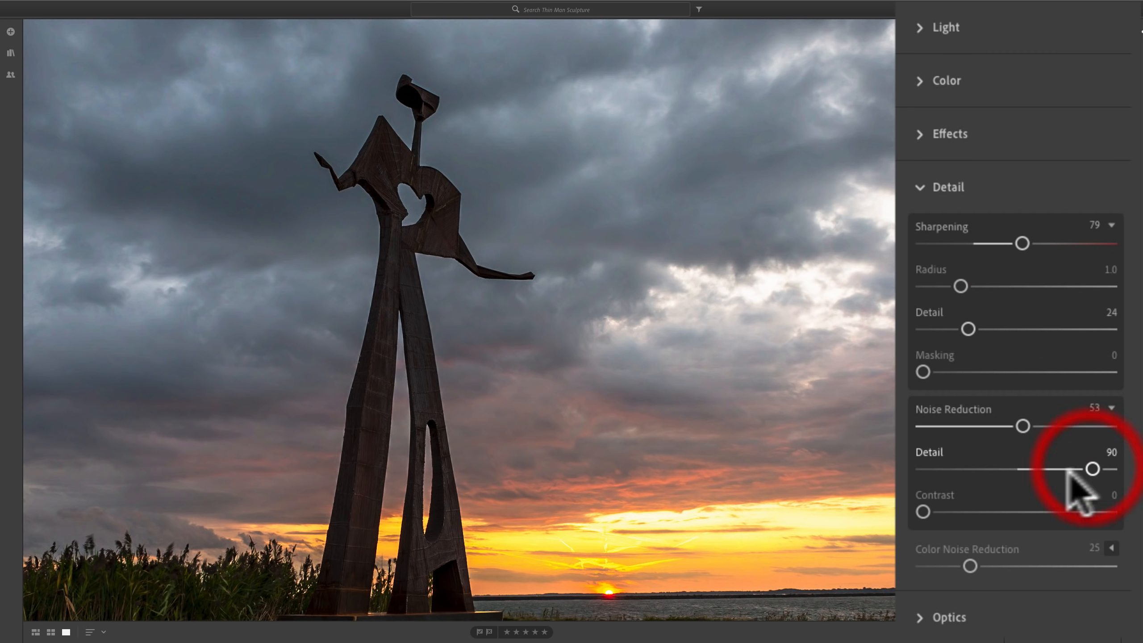
pyautogui.moveTo(918, 508); pyautogui.dragTo(1011, 511)
pyautogui.click(1009, 512)
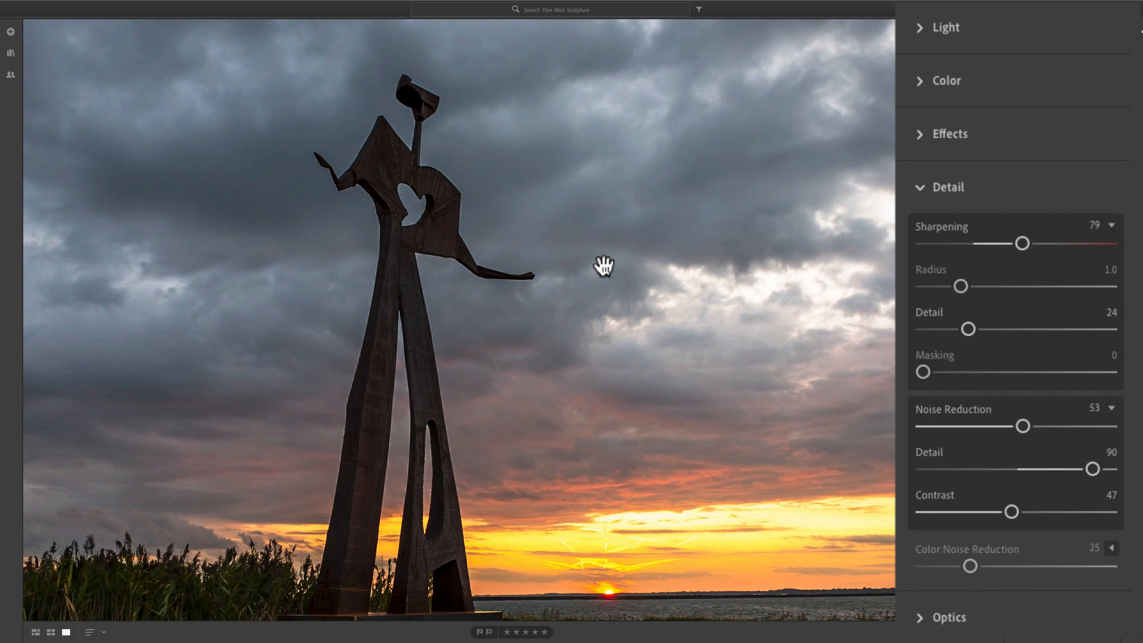
# Try Color Noise Reduction at 67 with higher Detail and lower Smoothness, and reset the three settings to 25, 50 and 50
pyautogui.click(1109, 548)
pyautogui.click(968, 565)
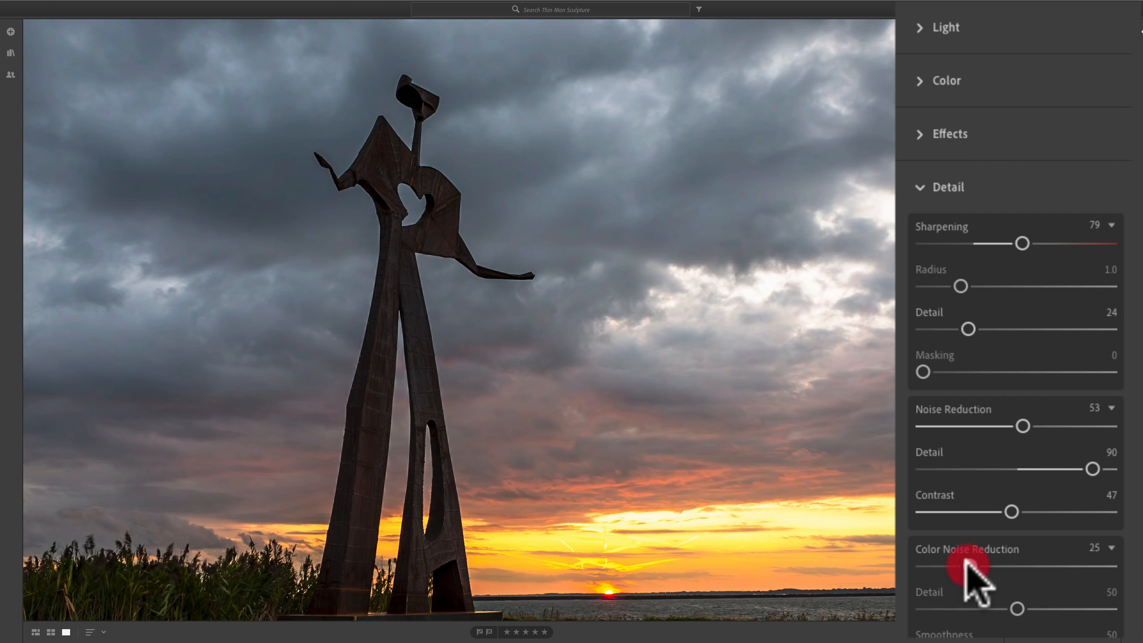
pyautogui.moveTo(968, 565); pyautogui.dragTo(1050, 566)
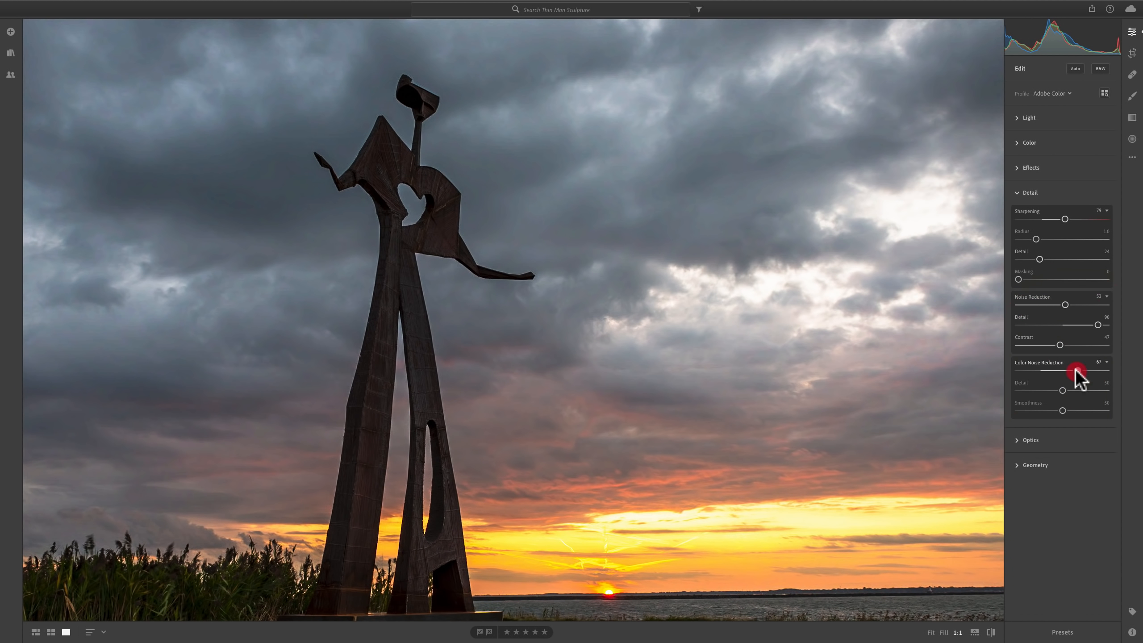
pyautogui.click(1062, 390)
pyautogui.moveTo(1062, 389); pyautogui.dragTo(1072, 390)
pyautogui.moveTo(1080, 387); pyautogui.dragTo(1083, 389)
pyautogui.moveTo(1063, 408)
pyautogui.mouseDown()
pyautogui.moveTo(1094, 409)
pyautogui.moveTo(1045, 411)
pyautogui.mouseUp()
pyautogui.doubleClick(1062, 410)
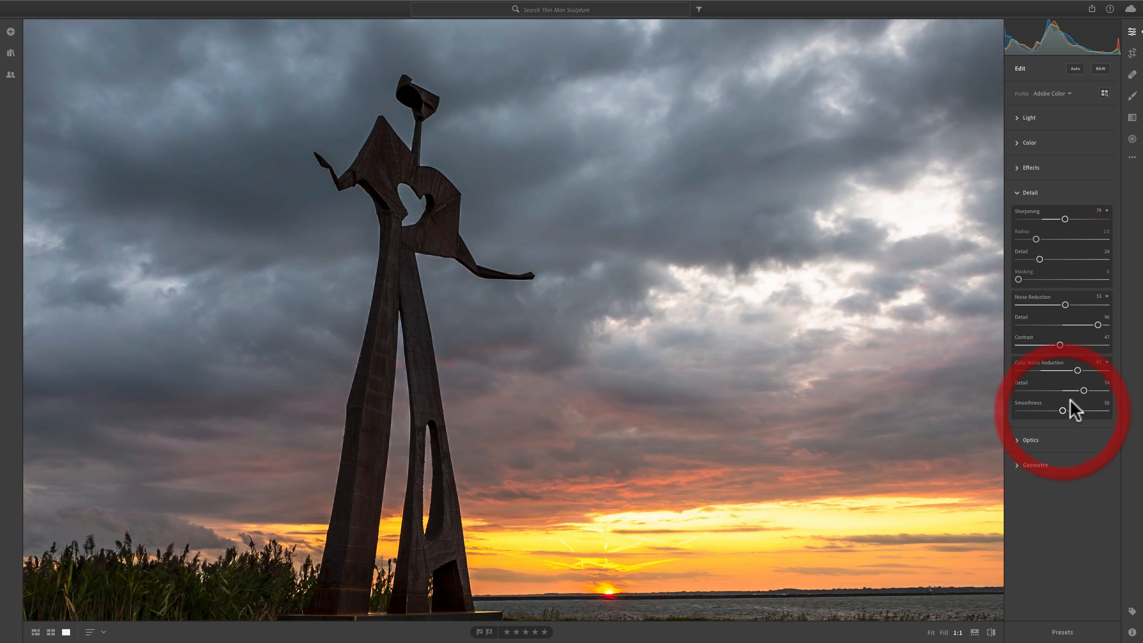
pyautogui.doubleClick(1083, 390)
pyautogui.doubleClick(1071, 371)
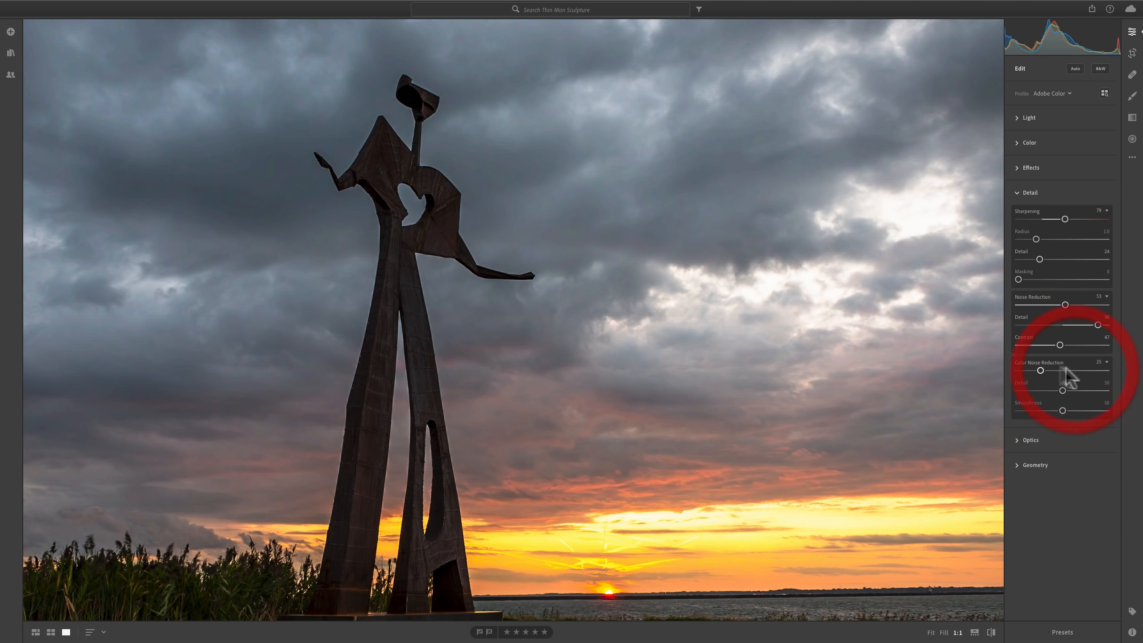
# Collapse the Color Noise Reduction options and the Detail controls, and briefly view the Optics and Geometry controls
pyautogui.click(1107, 363)
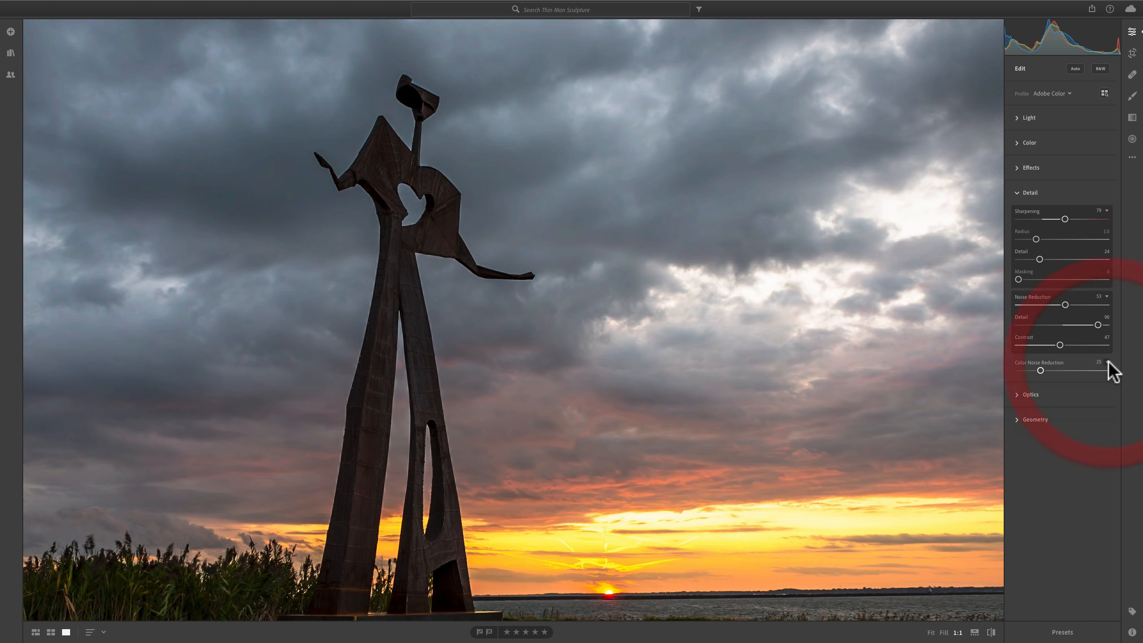
pyautogui.click(1026, 193)
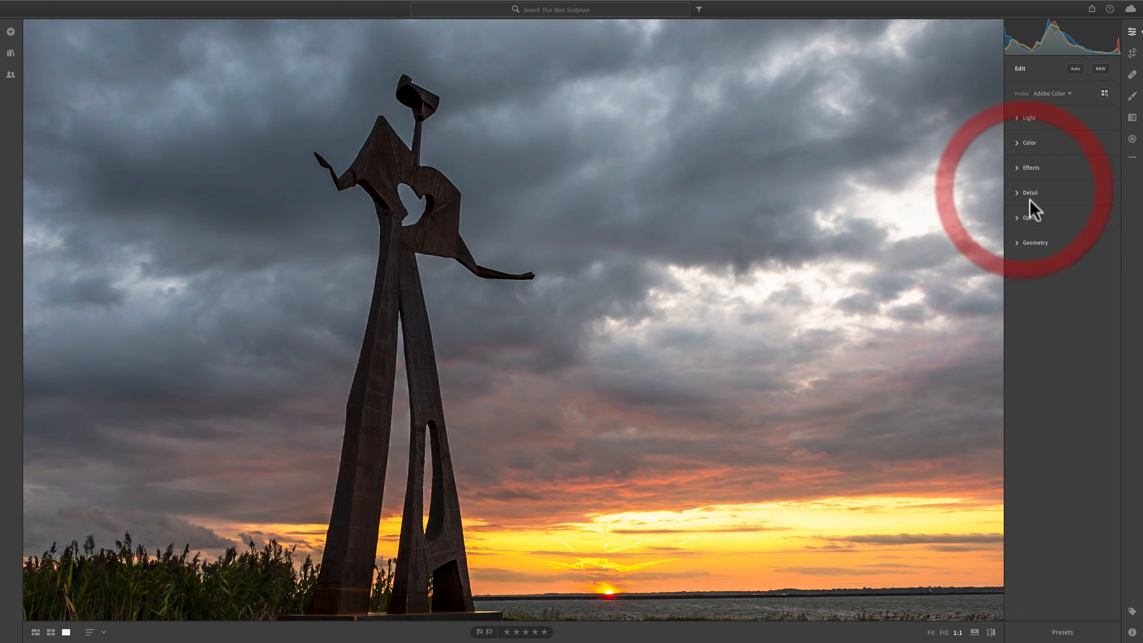
pyautogui.click(1022, 218)
pyautogui.click(1023, 217)
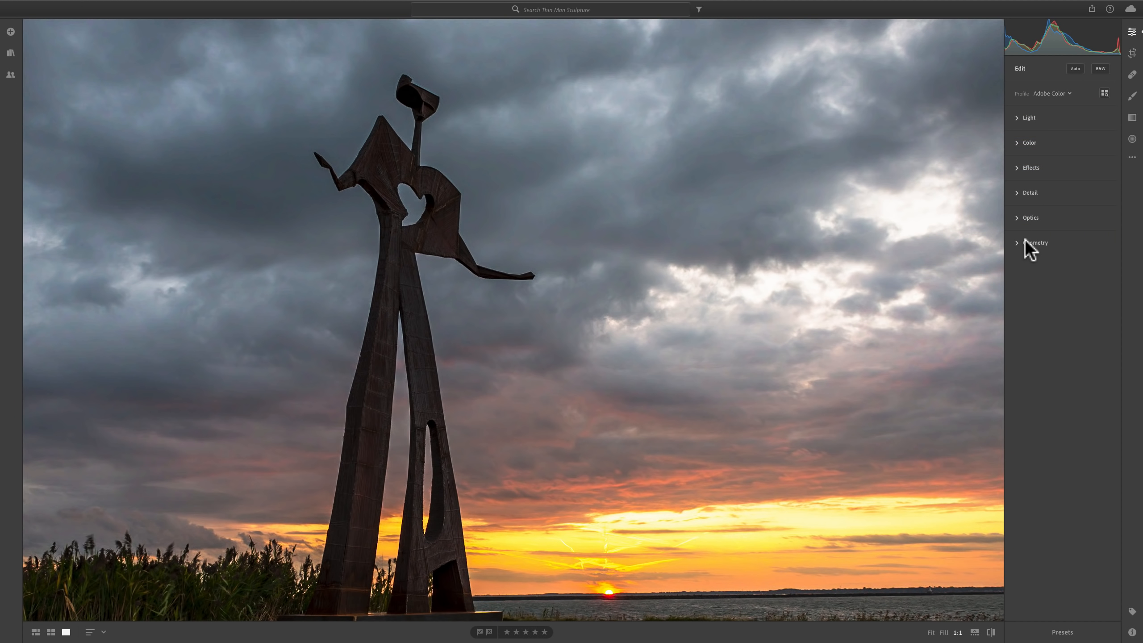
pyautogui.click(1026, 242)
pyautogui.click(1027, 243)
# Fit the whole photo in the view and compare the edited version with the original
pyautogui.click(546, 325)
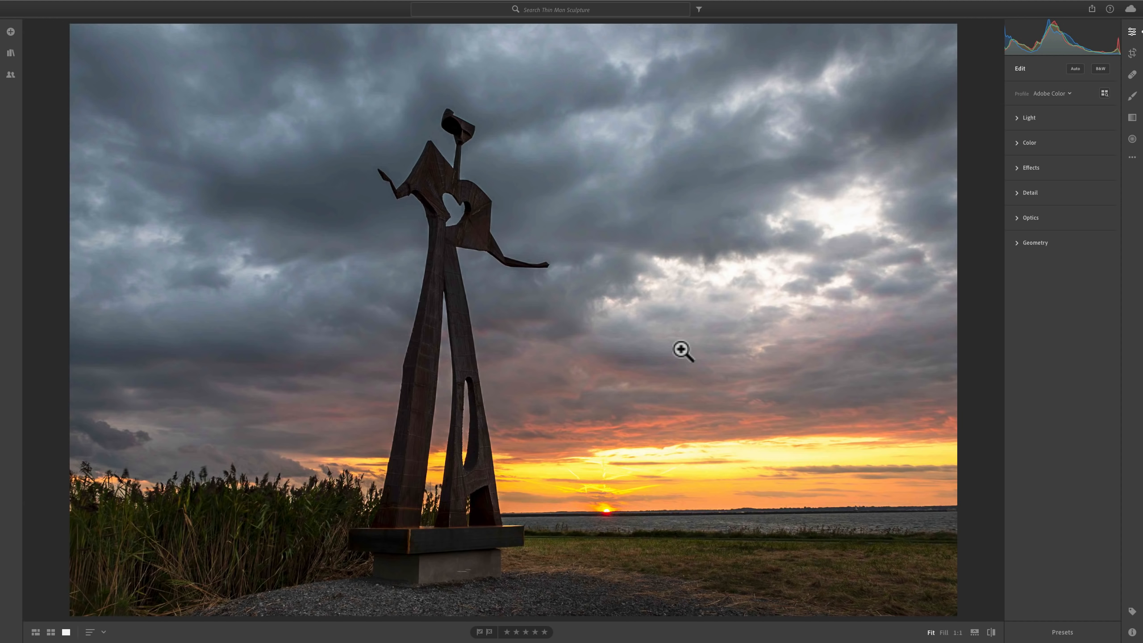
pyautogui.press('\\')
pyautogui.press('\\')
pyautogui.press('\\')
pyautogui.press('\\')
# Expand the Light controls, show the curve and switch it from the point curve to the parametric Tone Curve
pyautogui.click(1029, 118)
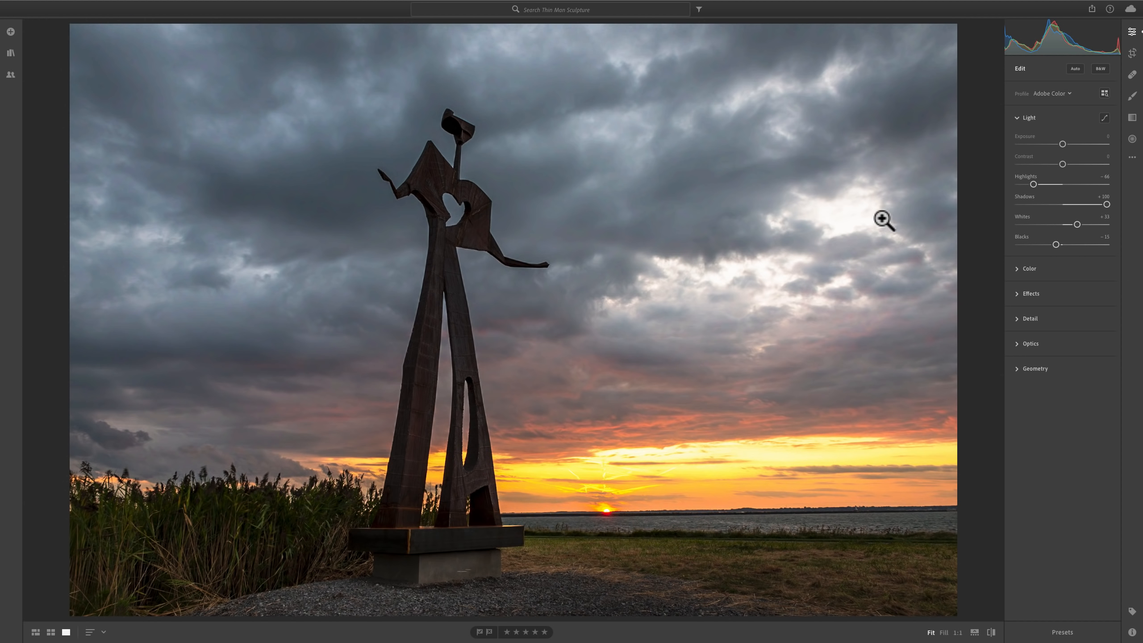
pyautogui.click(1106, 113)
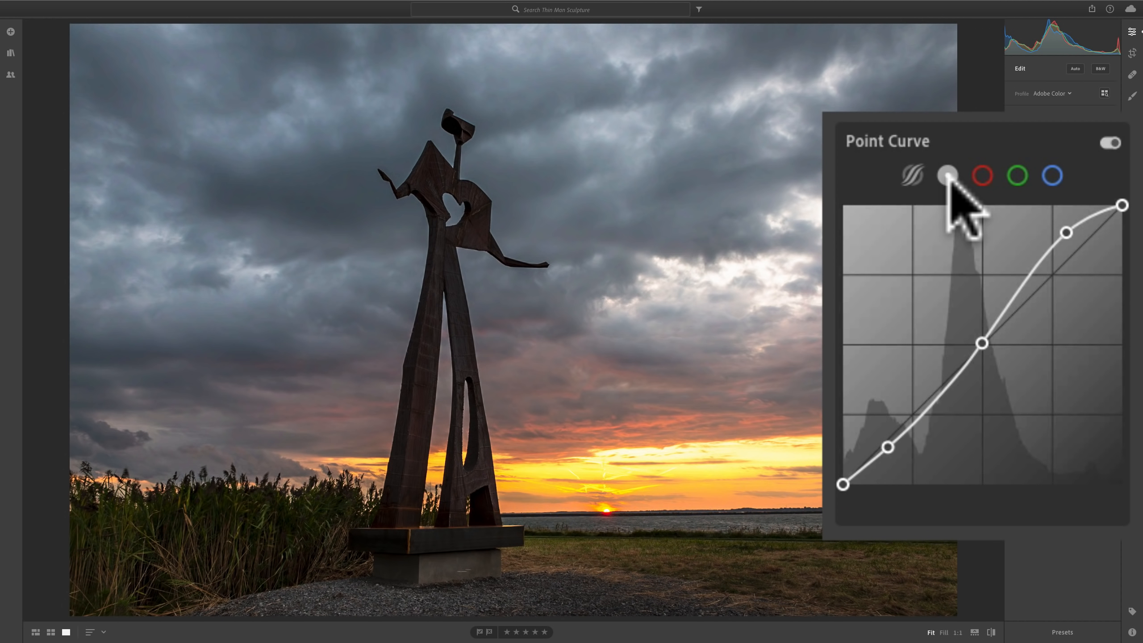
pyautogui.click(910, 175)
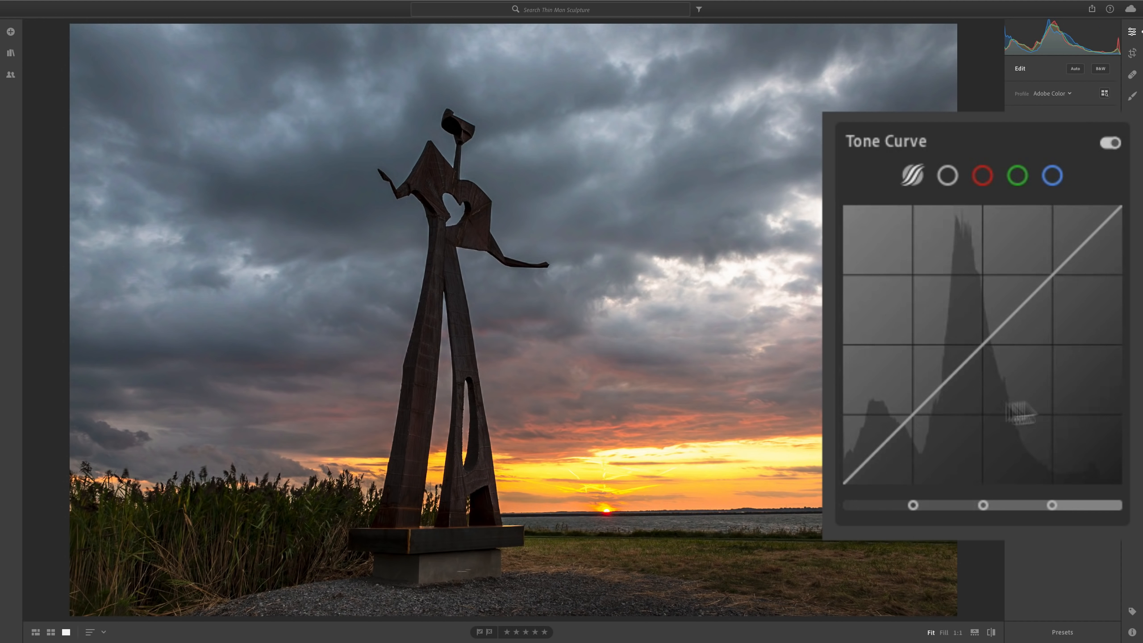
# Set the tone curve's shadow split to 17 and shift its midtone and highlight splits toward the brighter tones
pyautogui.moveTo(905, 494)
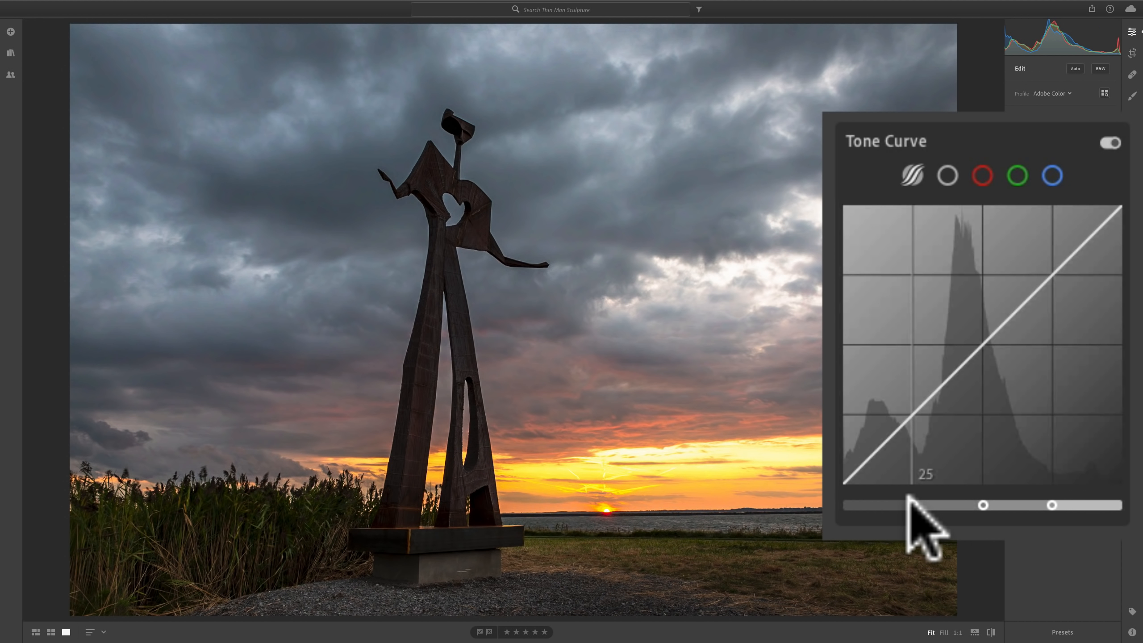
pyautogui.moveTo(908, 502)
pyautogui.mouseDown()
pyautogui.moveTo(927, 504)
pyautogui.moveTo(871, 501)
pyautogui.moveTo(945, 503)
pyautogui.moveTo(872, 502)
pyautogui.moveTo(913, 503)
pyautogui.moveTo(894, 504)
pyautogui.mouseUp()
pyautogui.moveTo(982, 504)
pyautogui.mouseDown()
pyautogui.moveTo(935, 504)
pyautogui.moveTo(1033, 504)
pyautogui.moveTo(977, 504)
pyautogui.mouseUp()
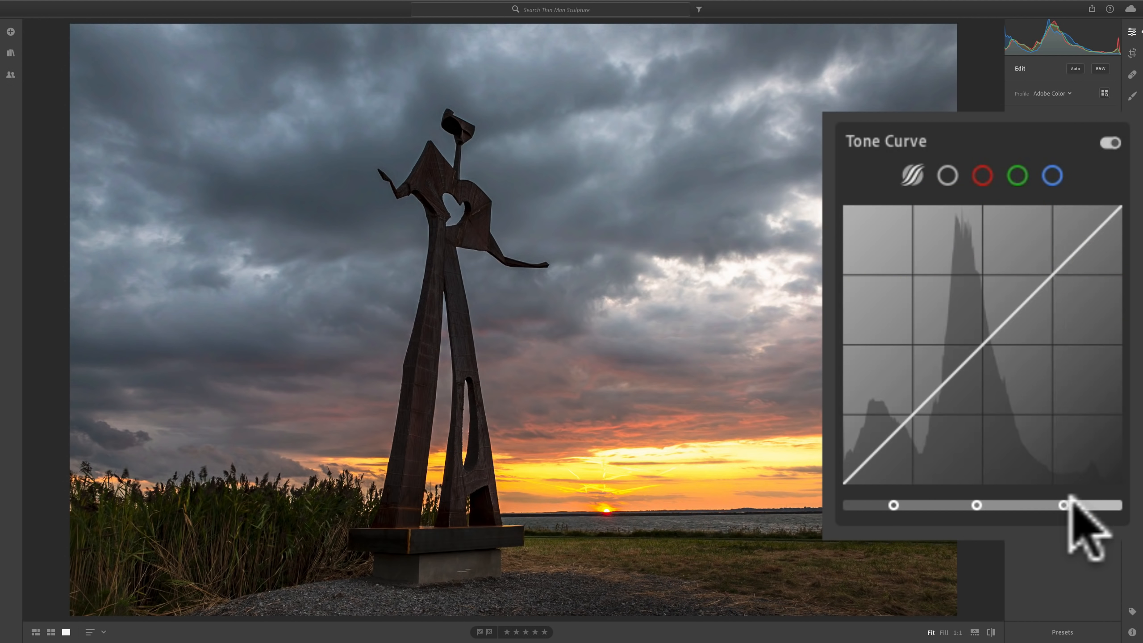
pyautogui.moveTo(1063, 504)
pyautogui.mouseDown()
pyautogui.moveTo(1092, 504)
pyautogui.moveTo(1074, 504)
pyautogui.mouseUp()
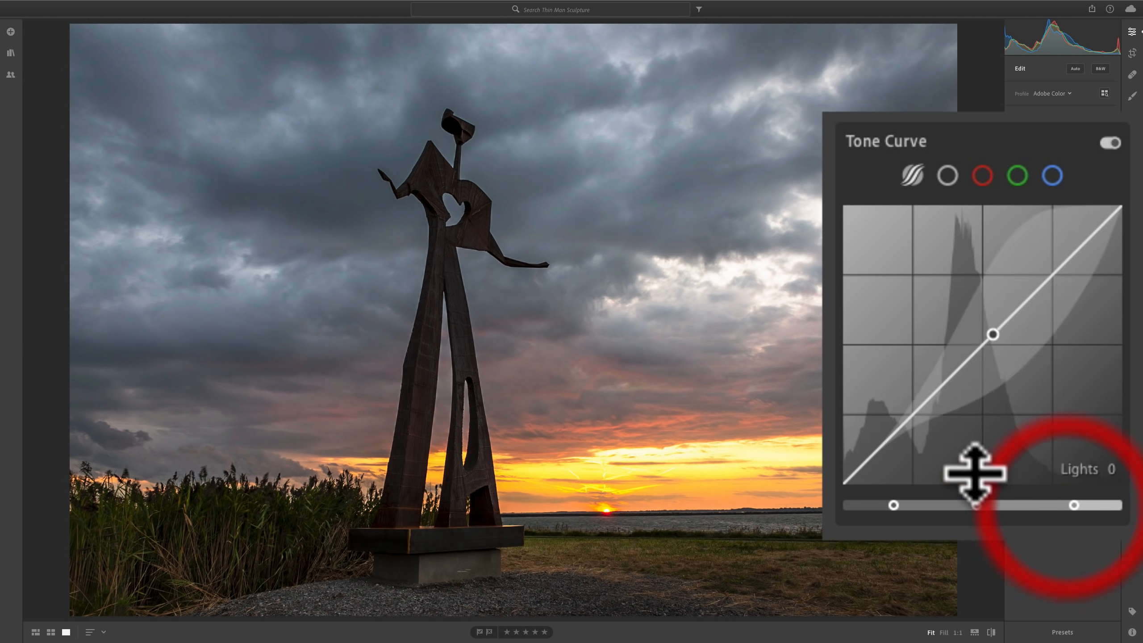
pyautogui.moveTo(976, 504); pyautogui.dragTo(1002, 504)
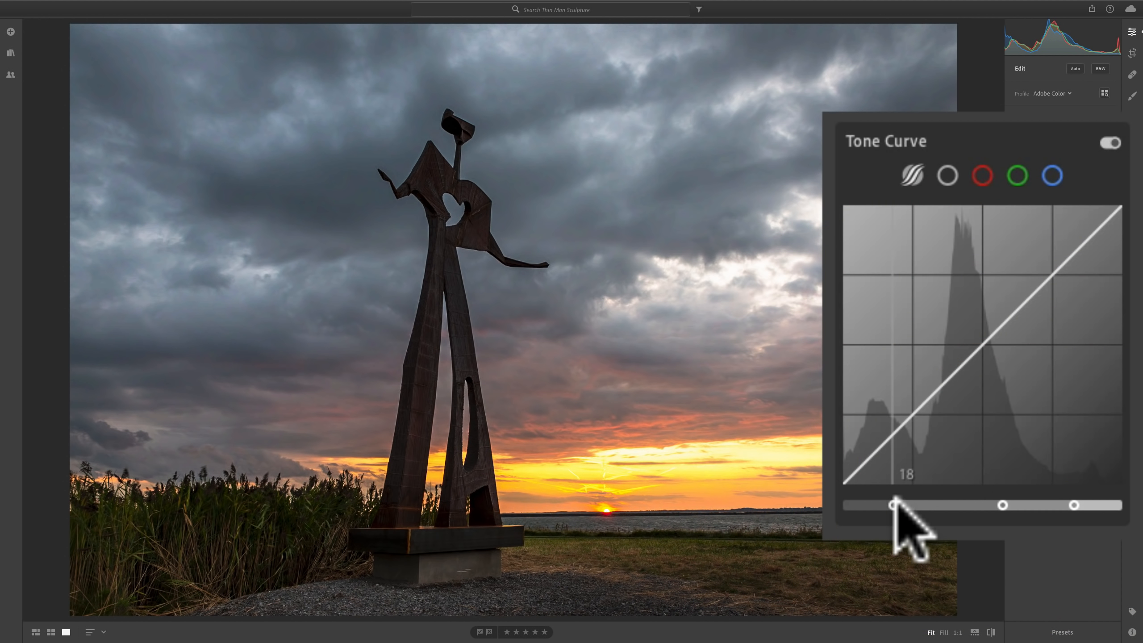
pyautogui.moveTo(894, 504)
pyautogui.mouseDown()
pyautogui.moveTo(963, 504)
pyautogui.moveTo(891, 504)
pyautogui.mouseUp()
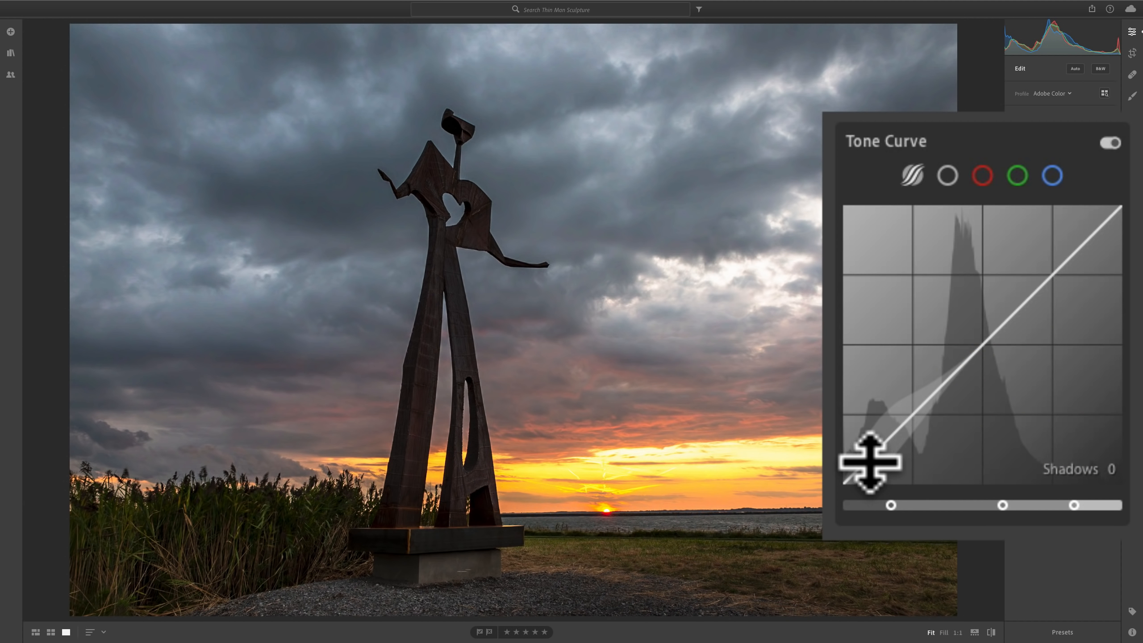
# Raise the Shadows region of the tone curve, move its shadow split toward the brighter tones, and close the curve
pyautogui.moveTo(870, 459); pyautogui.dragTo(869, 439)
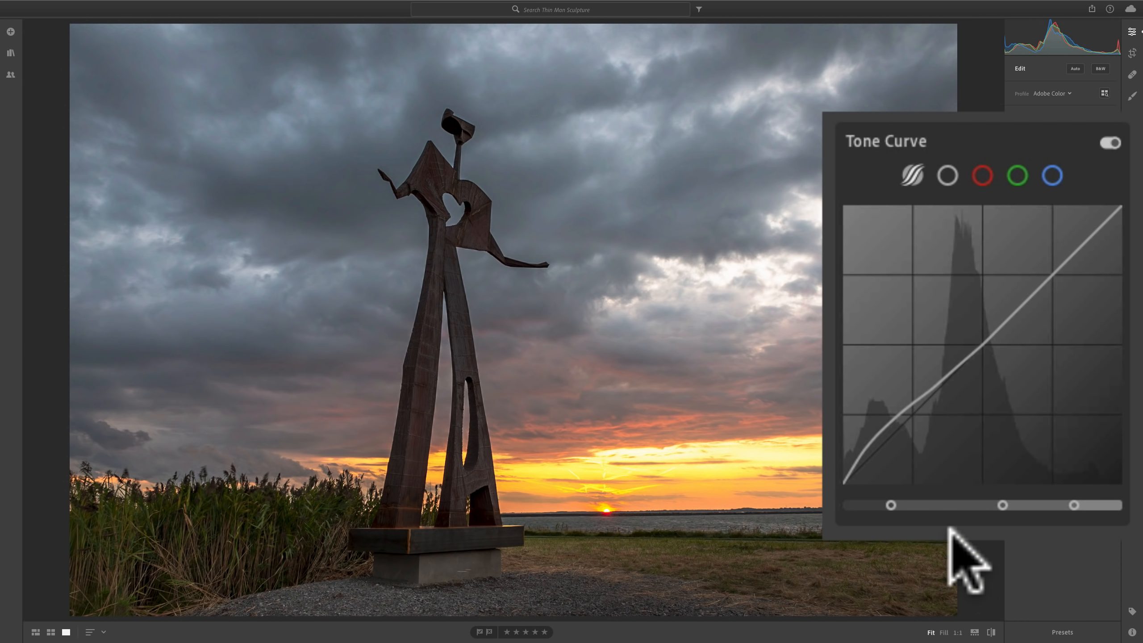
pyautogui.click(869, 138)
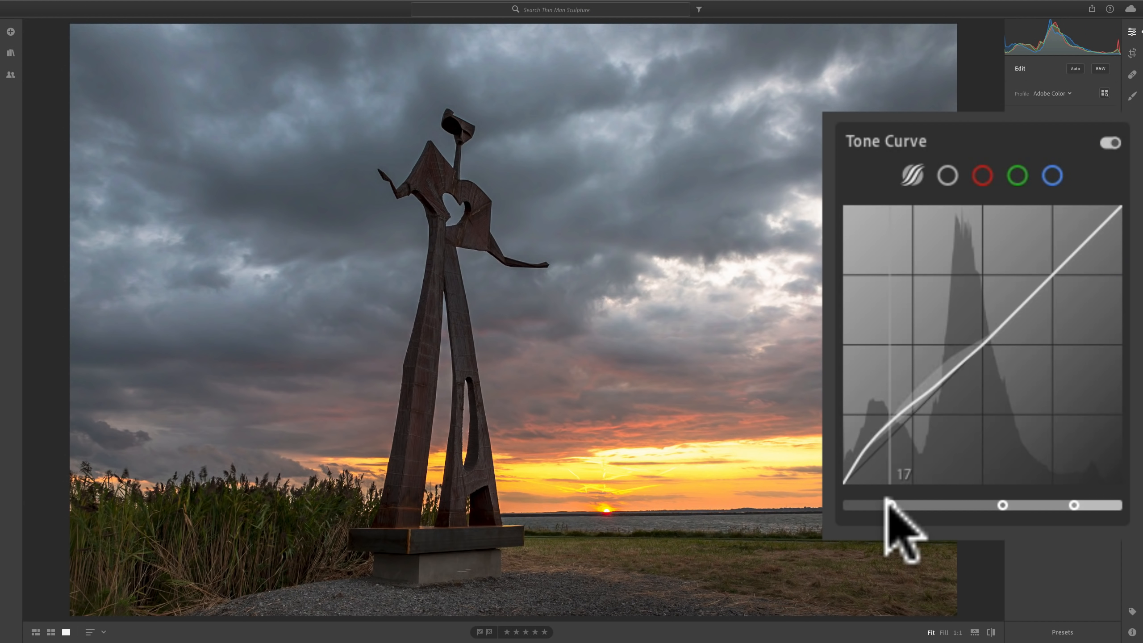
pyautogui.moveTo(886, 499)
pyautogui.mouseDown()
pyautogui.moveTo(981, 501)
pyautogui.moveTo(877, 502)
pyautogui.moveTo(958, 504)
pyautogui.moveTo(885, 505)
pyautogui.moveTo(896, 505)
pyautogui.mouseUp()
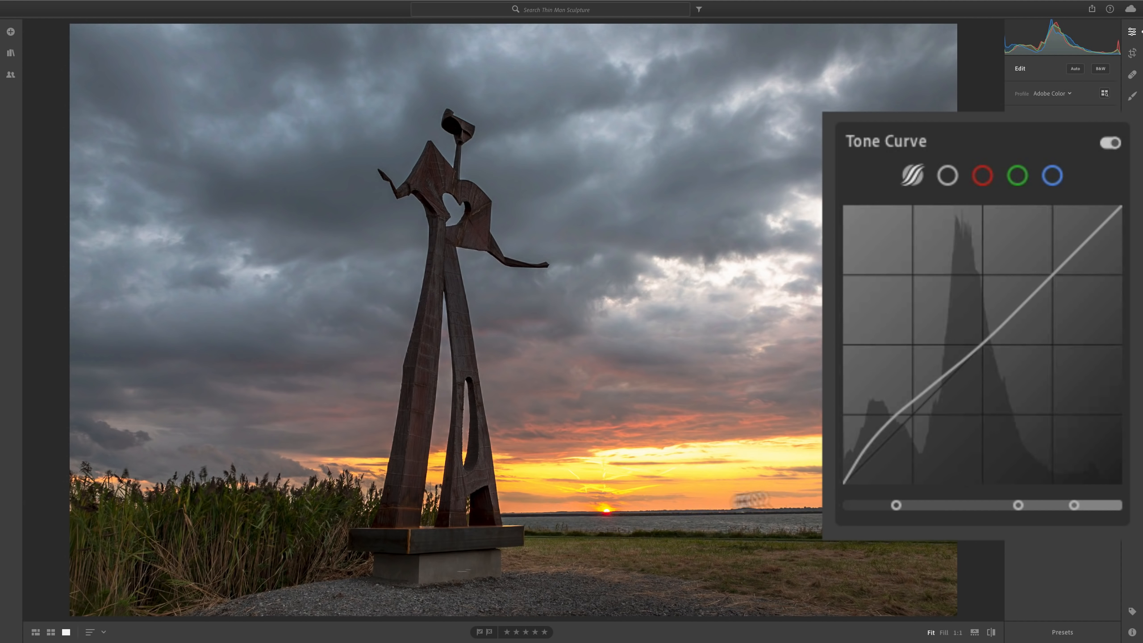
pyautogui.moveTo(893, 500)
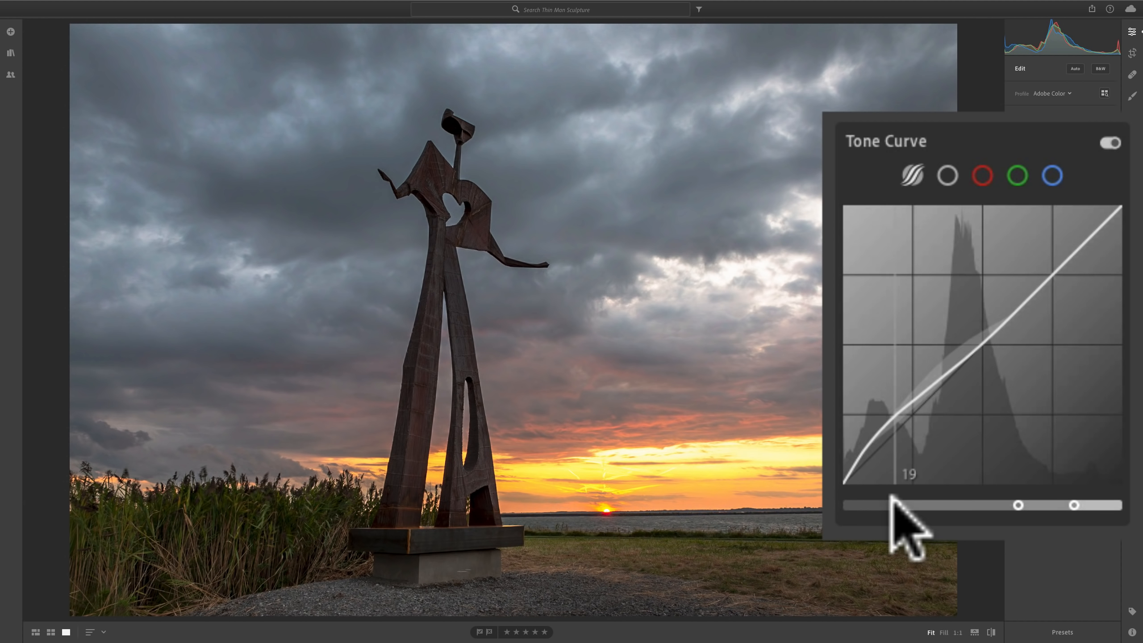
pyautogui.moveTo(893, 499)
pyautogui.mouseDown()
pyautogui.moveTo(870, 503)
pyautogui.moveTo(964, 503)
pyautogui.moveTo(906, 505)
pyautogui.mouseUp()
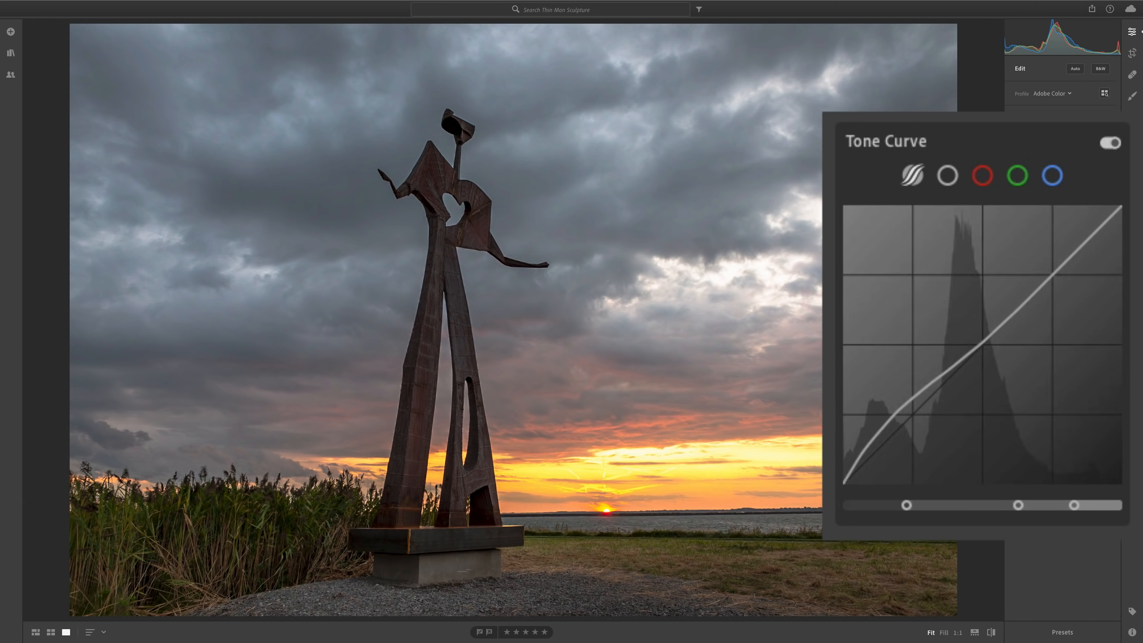
pyautogui.click(1105, 118)
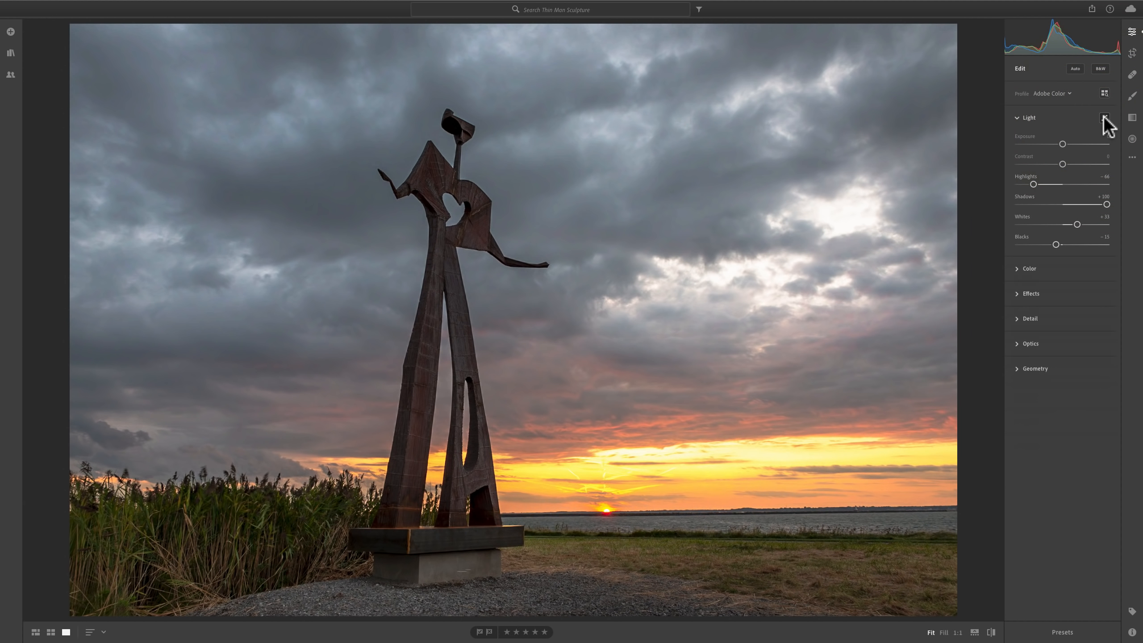
pyautogui.press('\\')
# Straighten the horizon by 0.37 degrees with the Crop tool and compare the finished photo with the original
pyautogui.click(1132, 53)
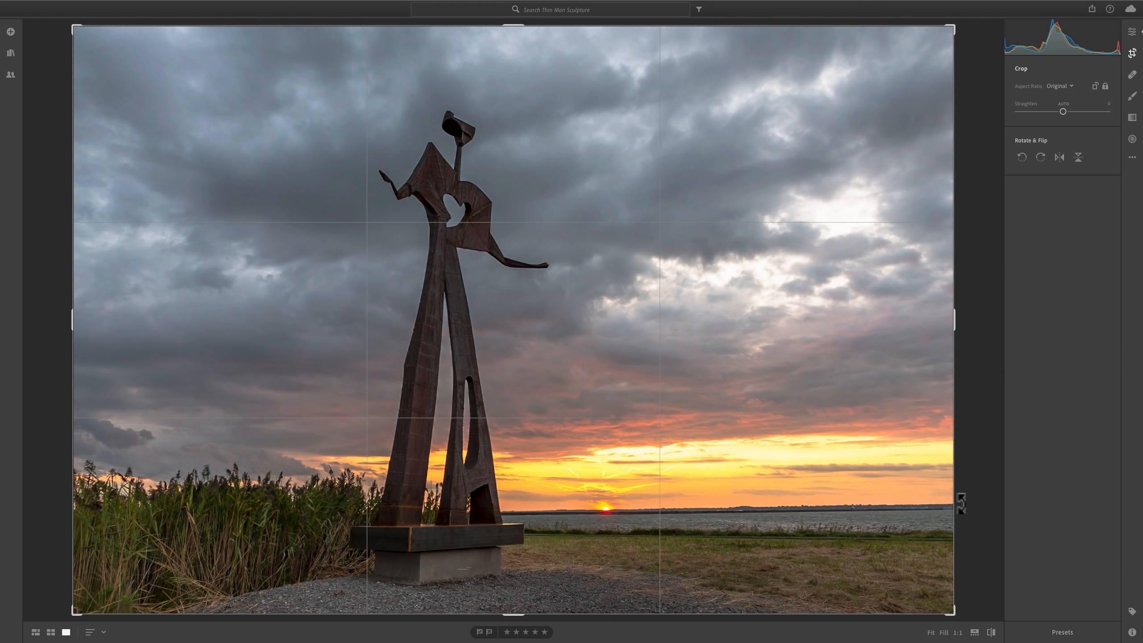
pyautogui.moveTo(967, 496); pyautogui.dragTo(965, 497)
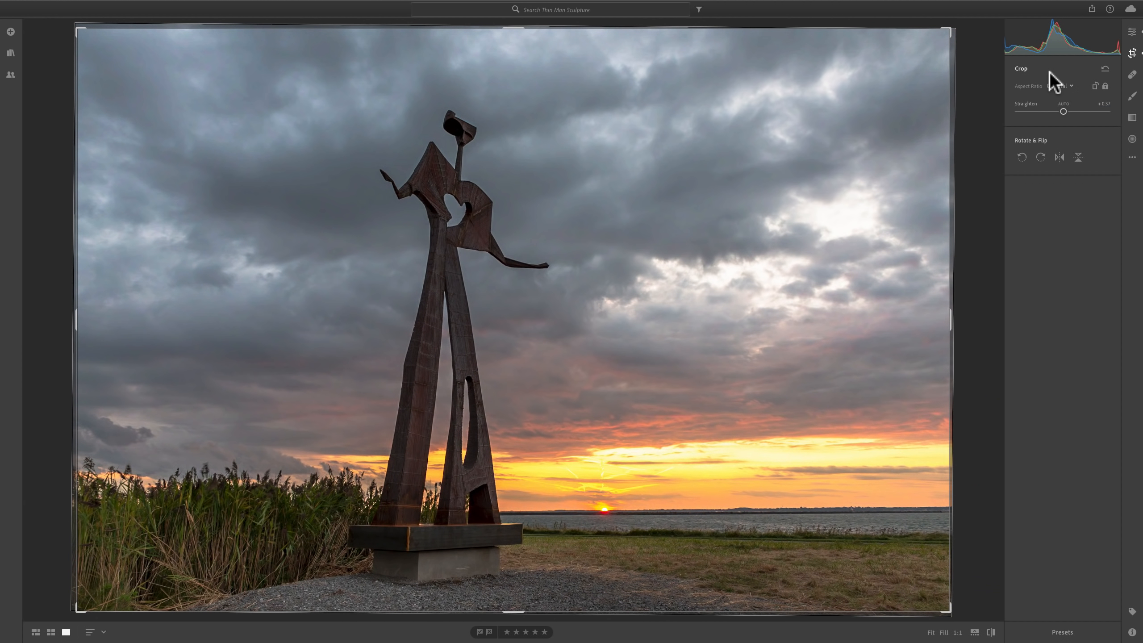
pyautogui.click(1132, 53)
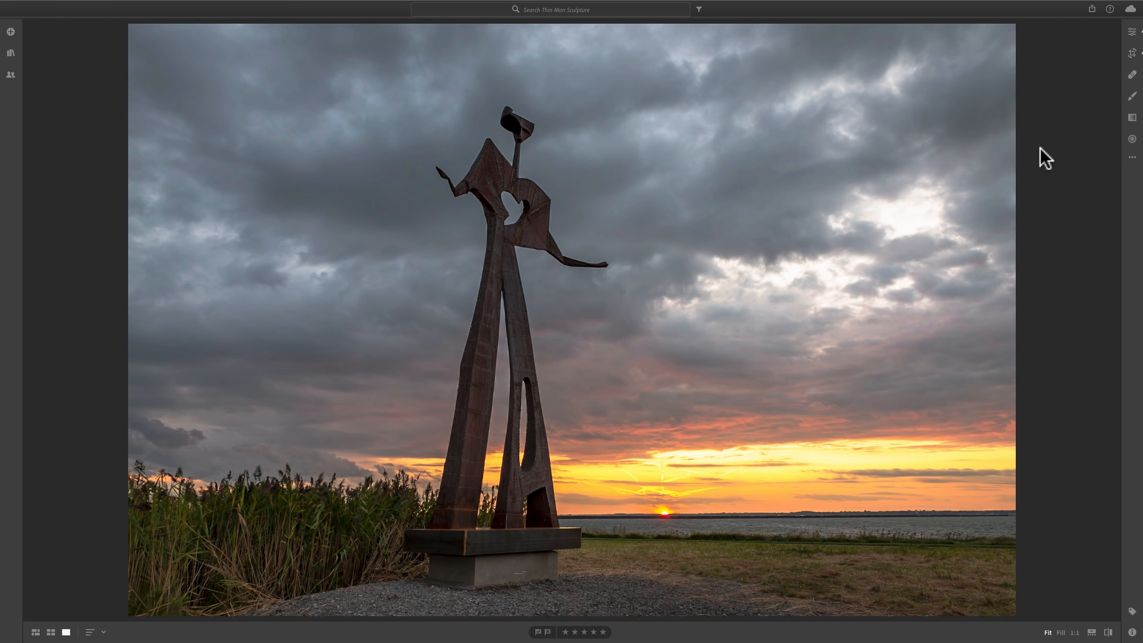
pyautogui.press('\\')
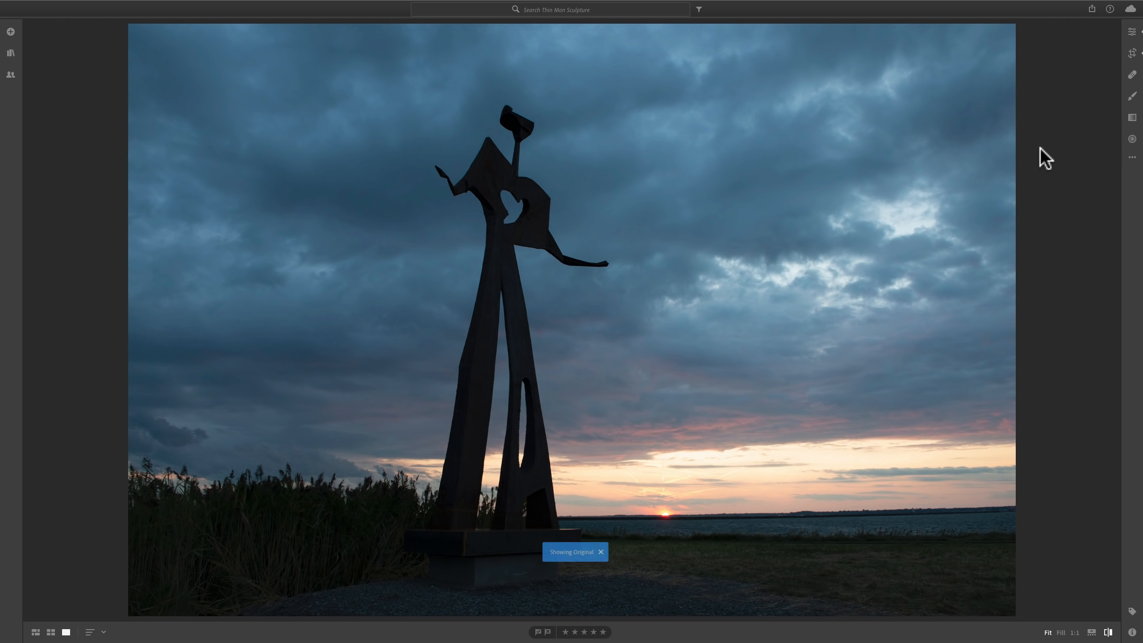
pyautogui.press('\\')
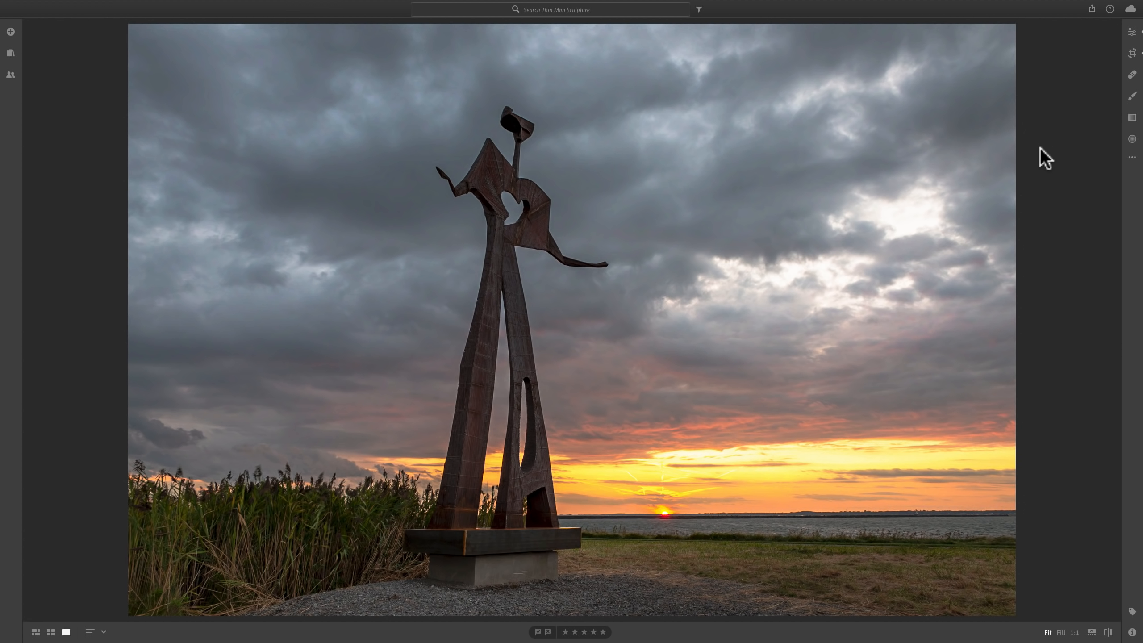